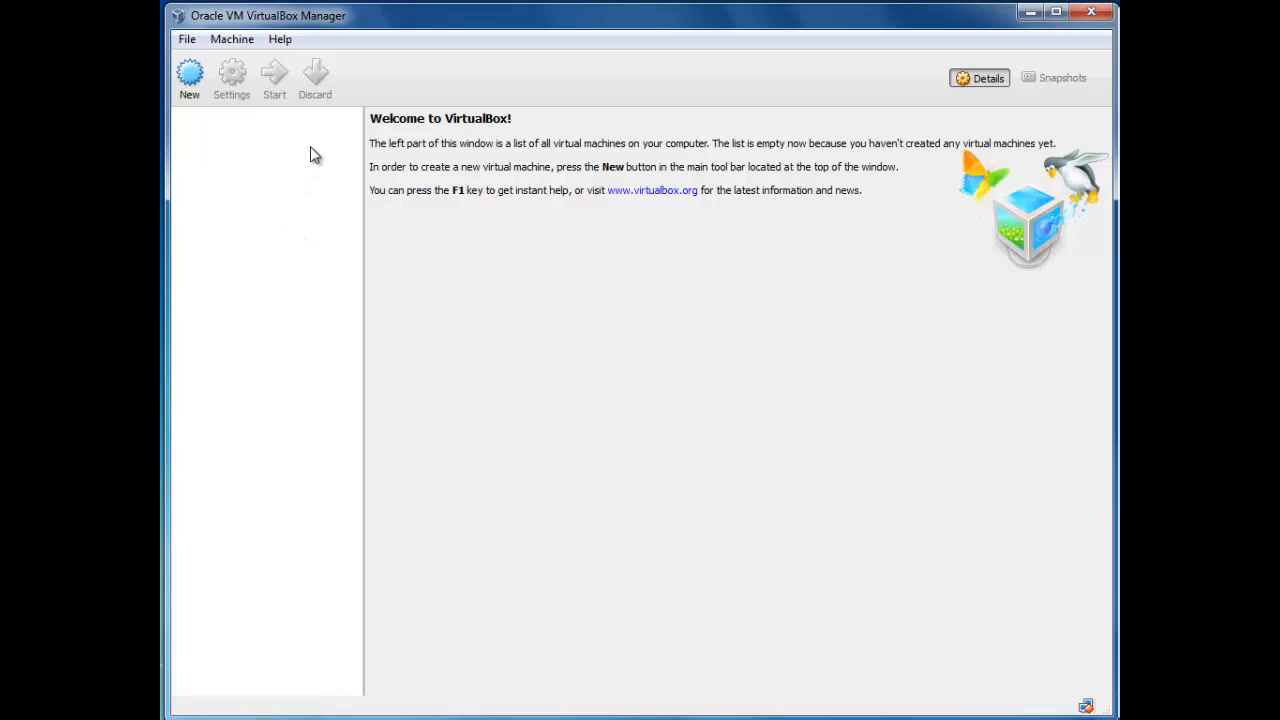
Step: Create new machine DC-01 as Windows 2012 (64 bit) with 2048 MB memory and a new virtual hard drive
left_click(196, 84)
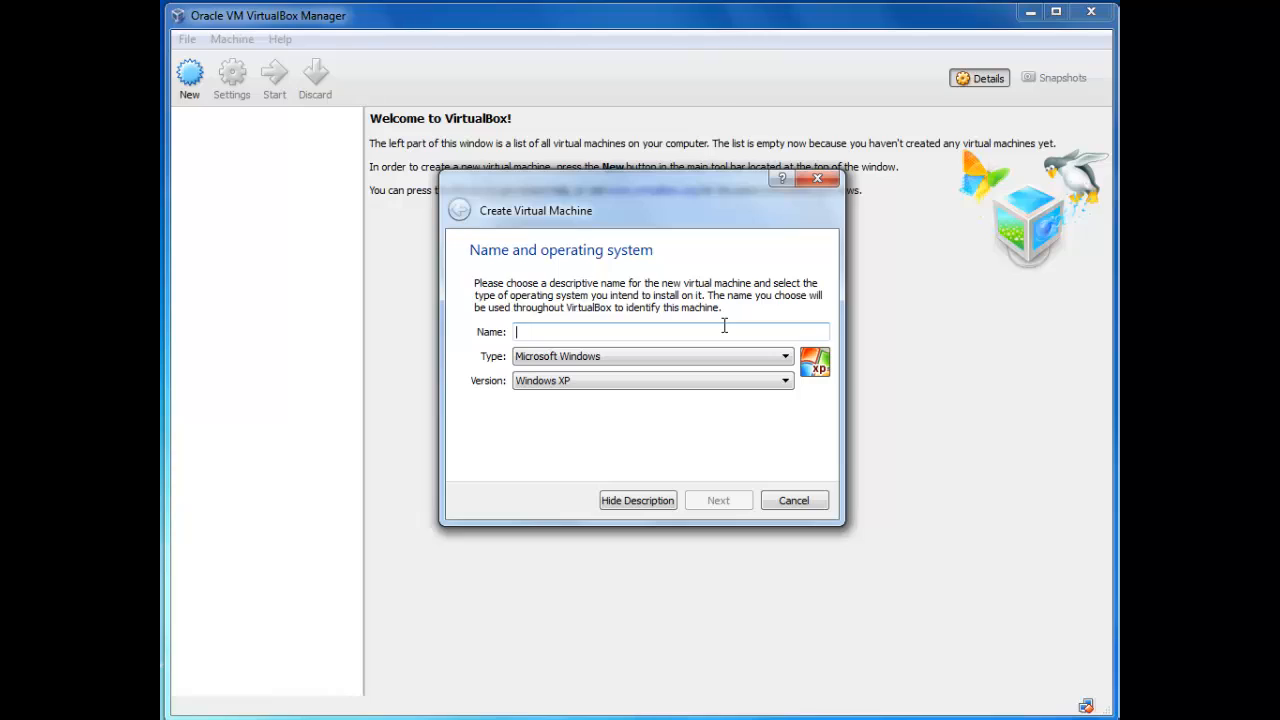
type("d")
key("BackSpace")
type("DC-01")
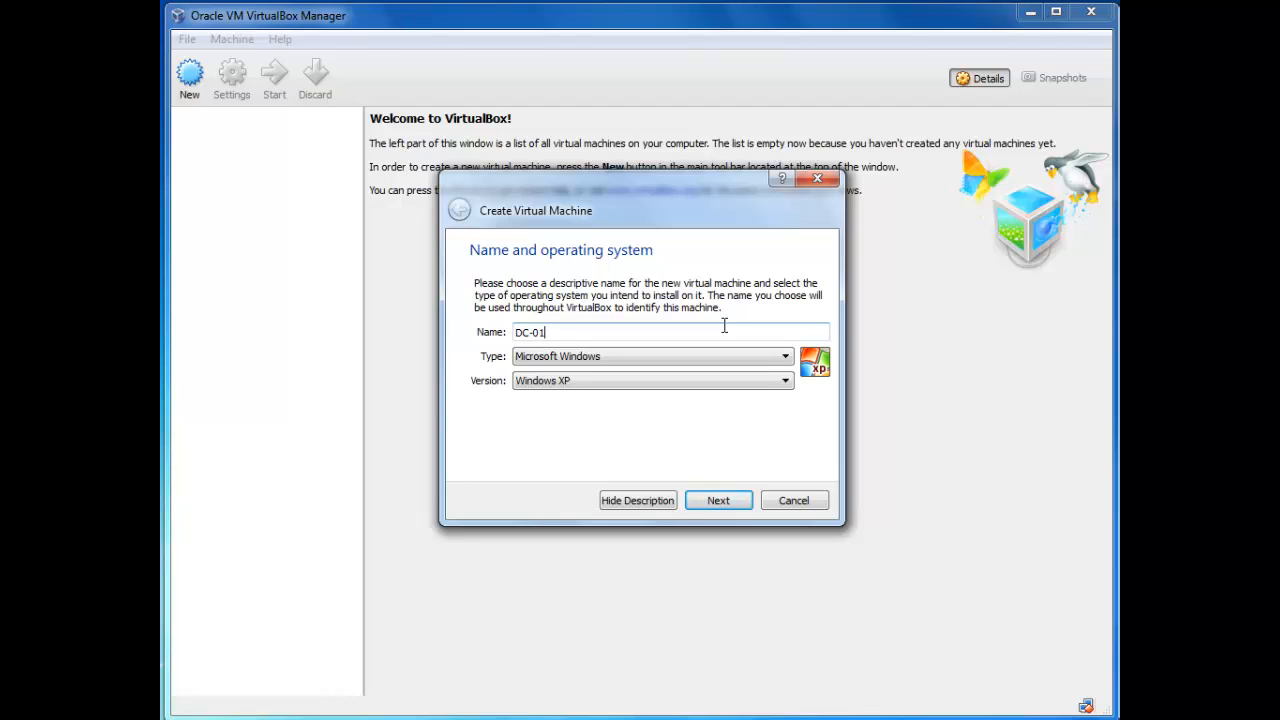
left_click(702, 380)
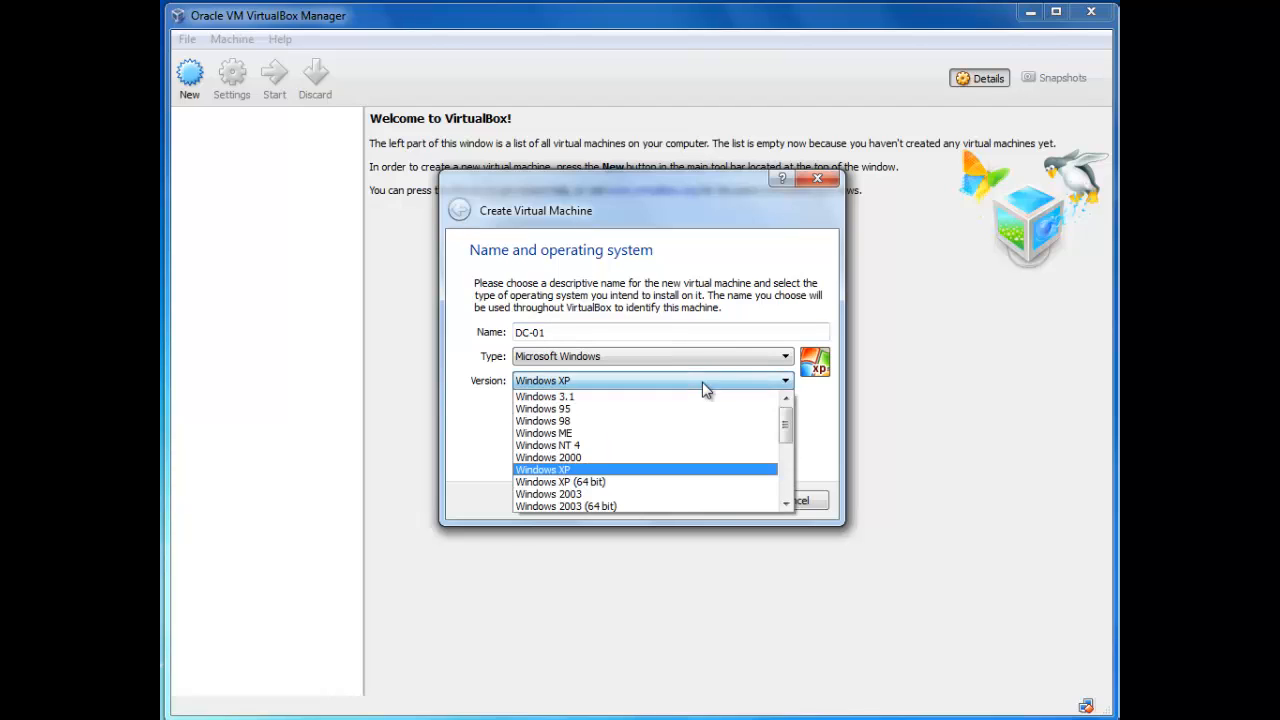
left_click(791, 490)
left_click(791, 490)
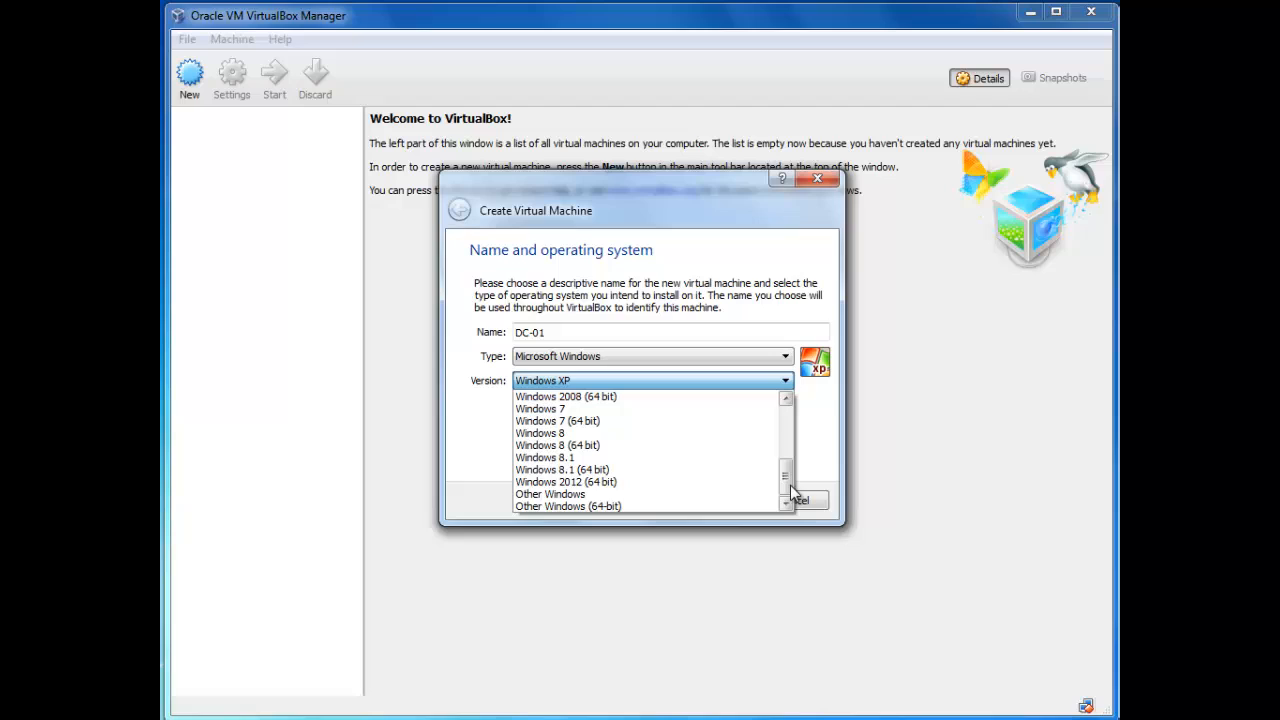
left_click(640, 477)
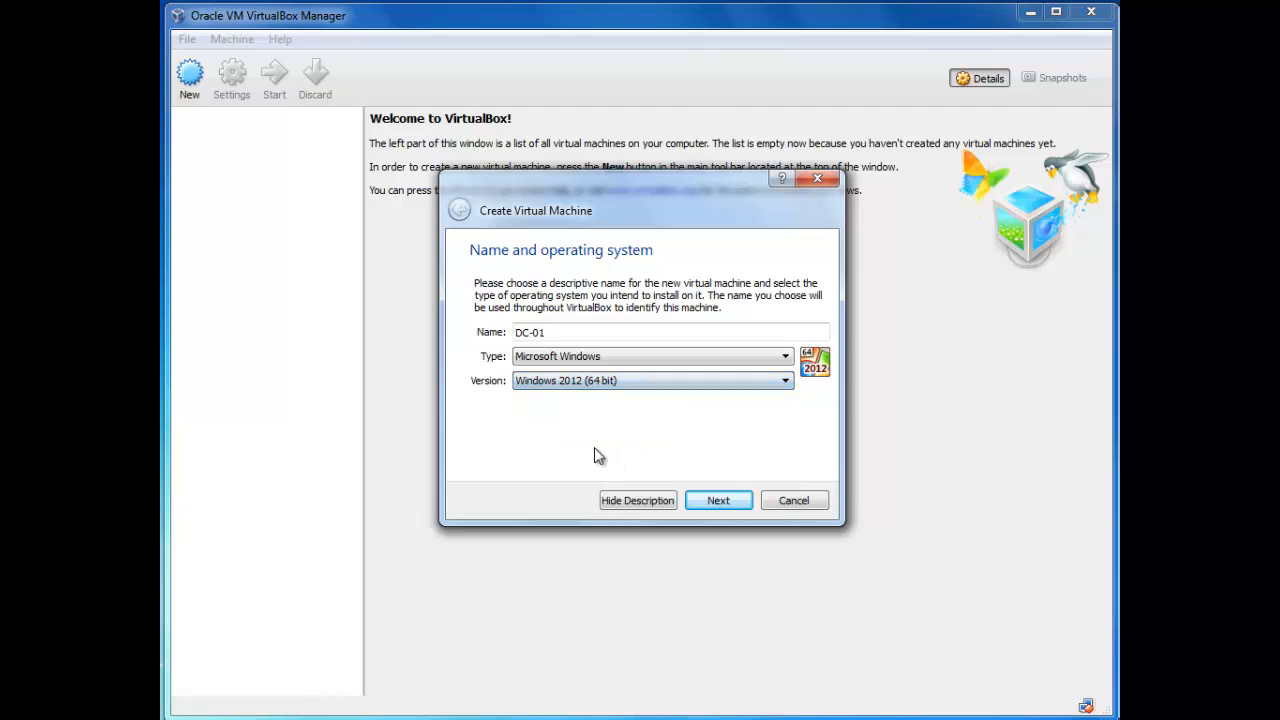
left_click(732, 508)
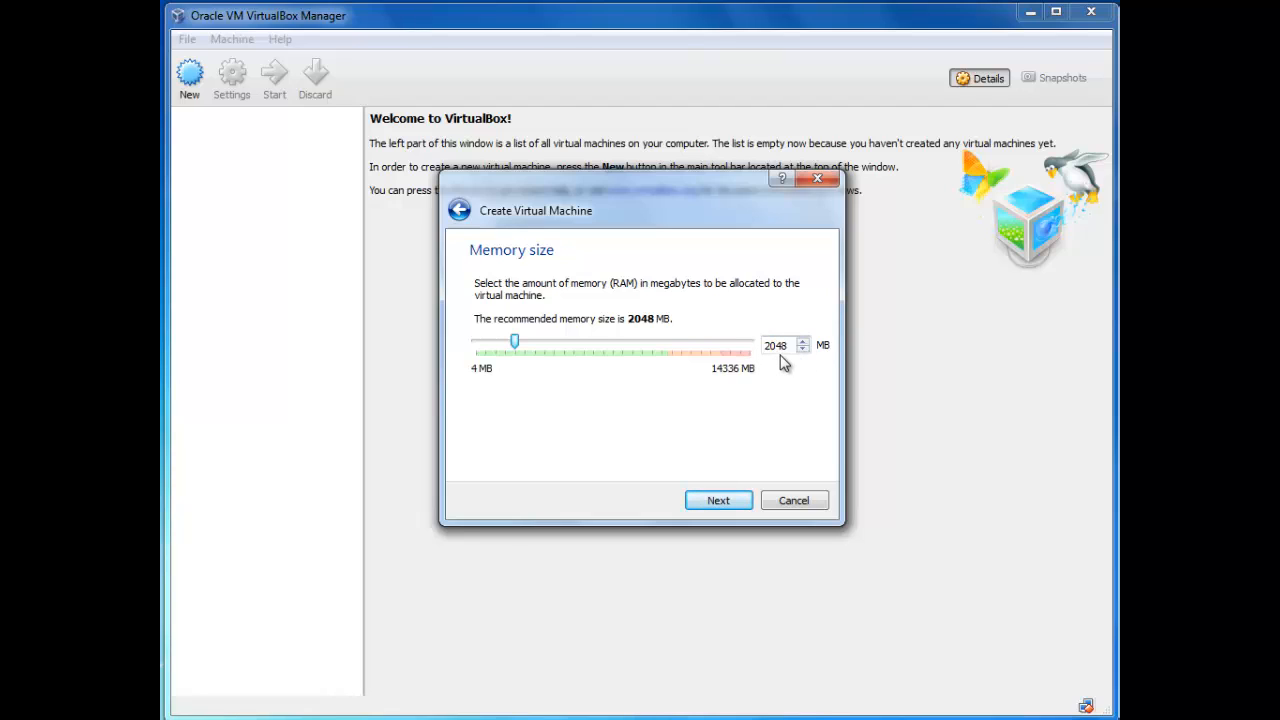
left_click(698, 505)
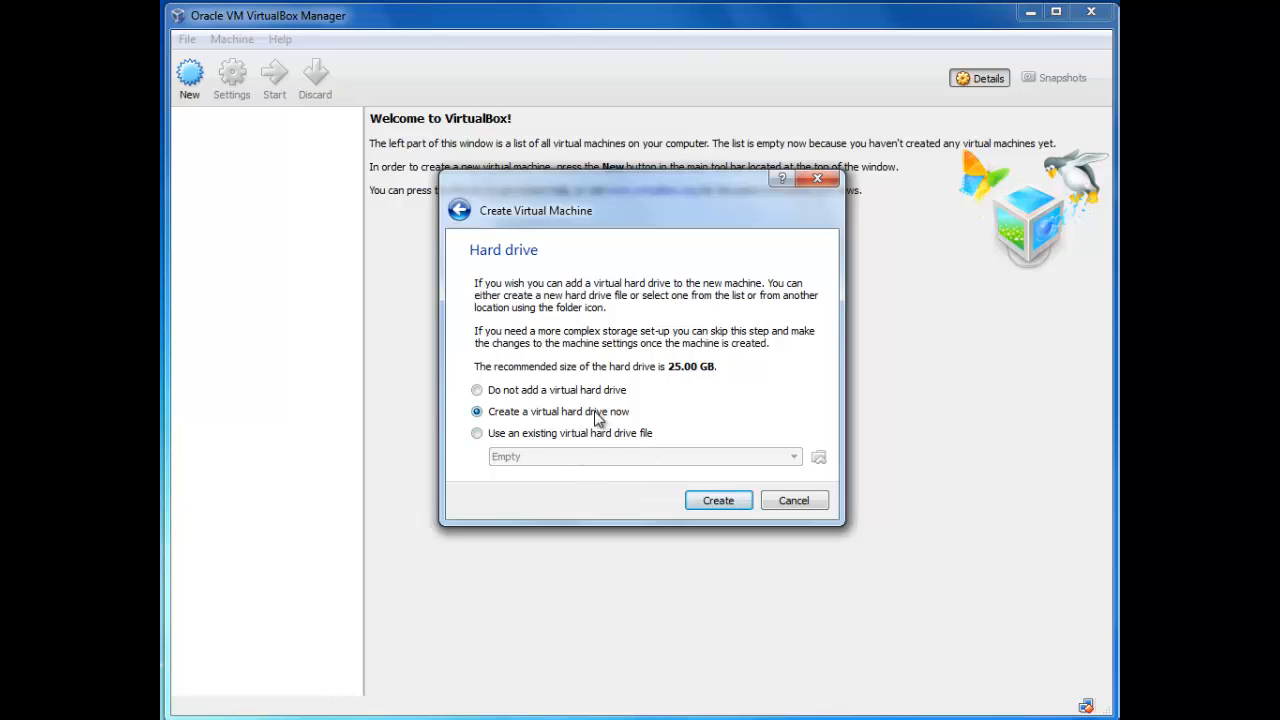
left_click(700, 502)
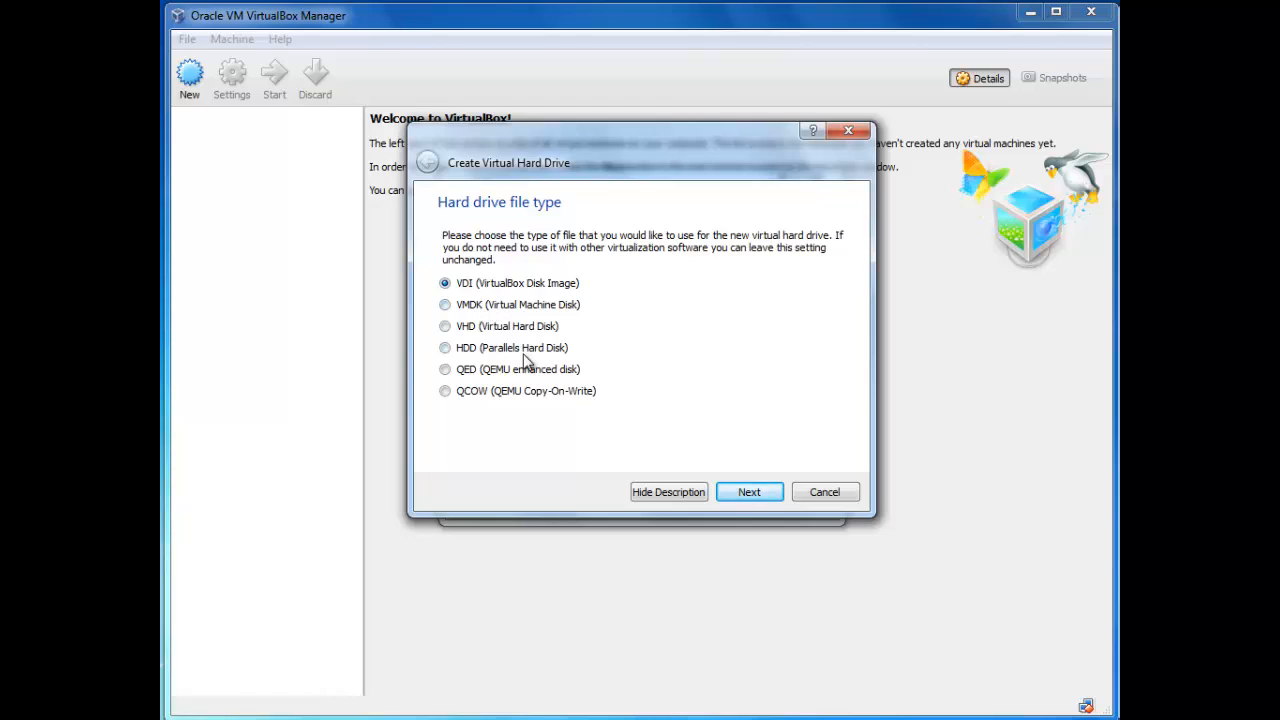
Step: Give DC-01 a dynamically allocated 60 GB VHD disk and finish creating the machine
left_click(445, 328)
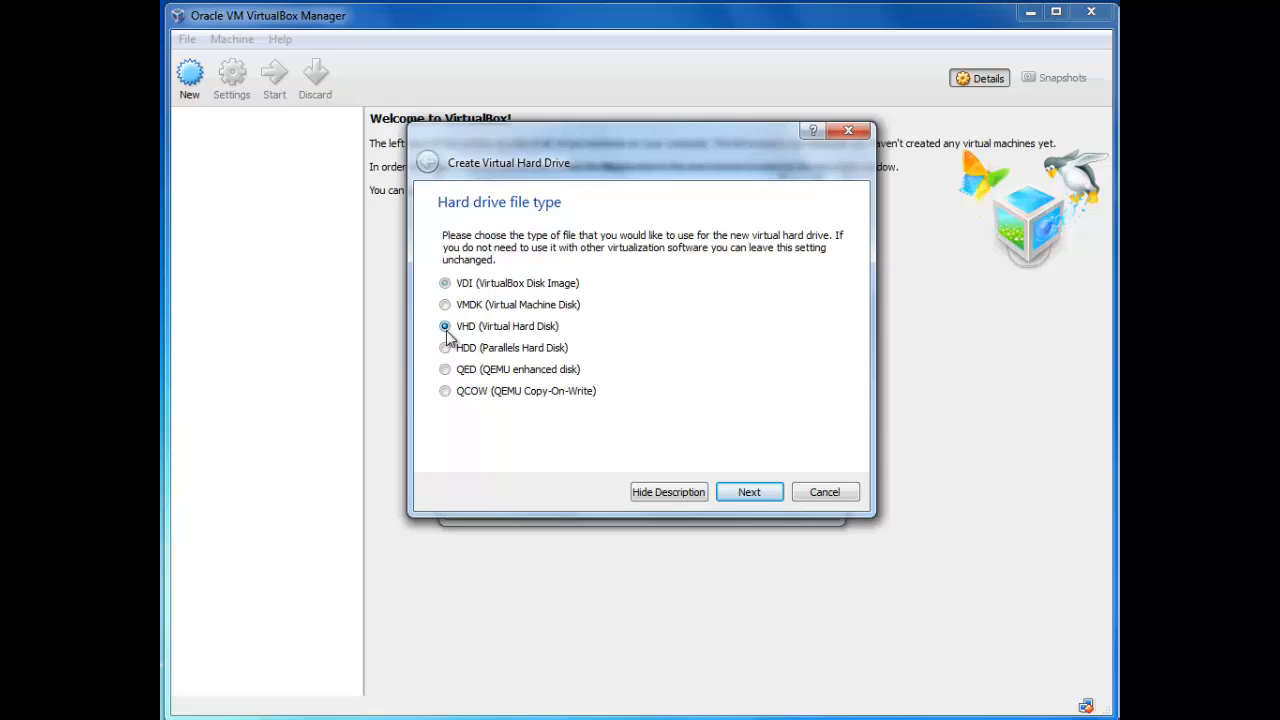
left_click(775, 490)
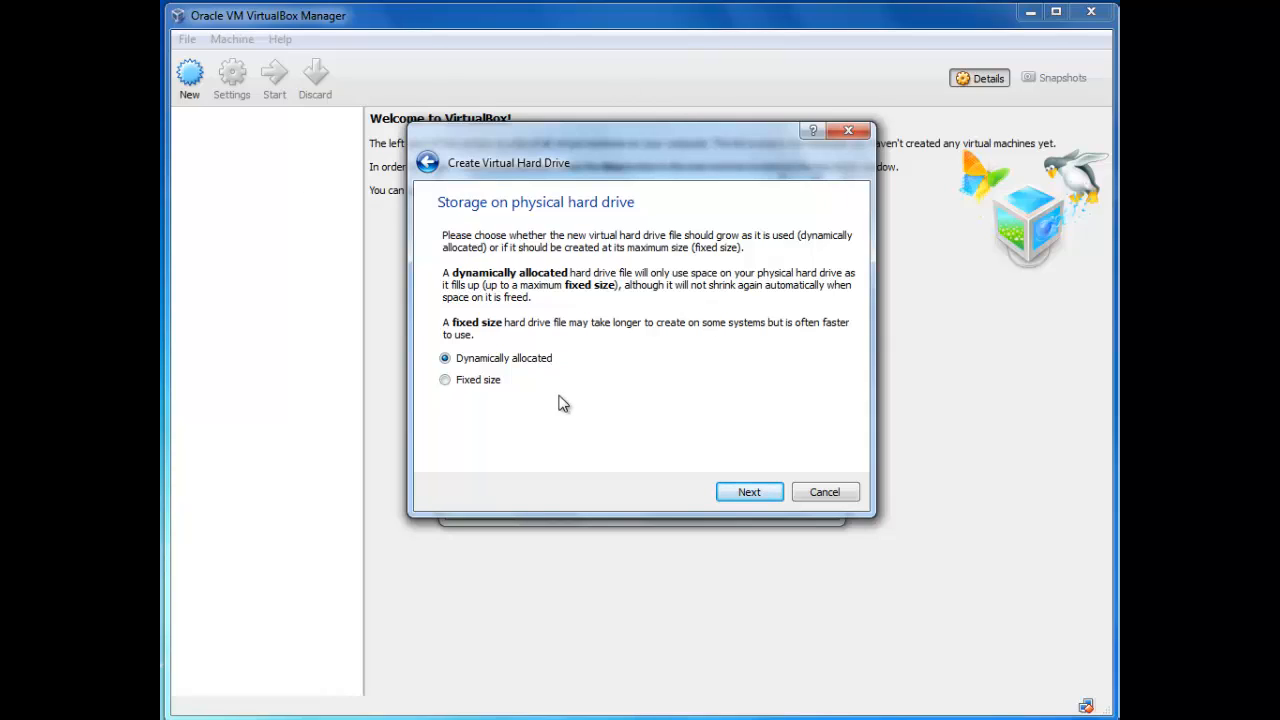
left_click(774, 496)
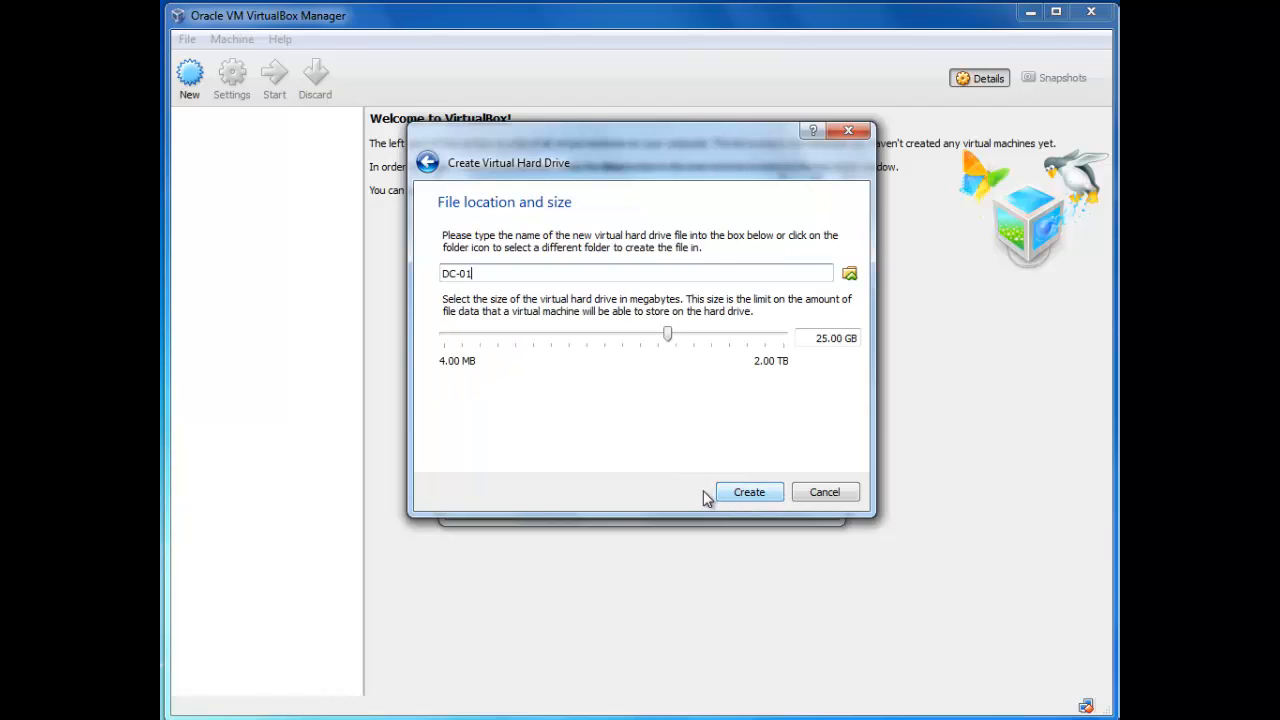
left_click(818, 339)
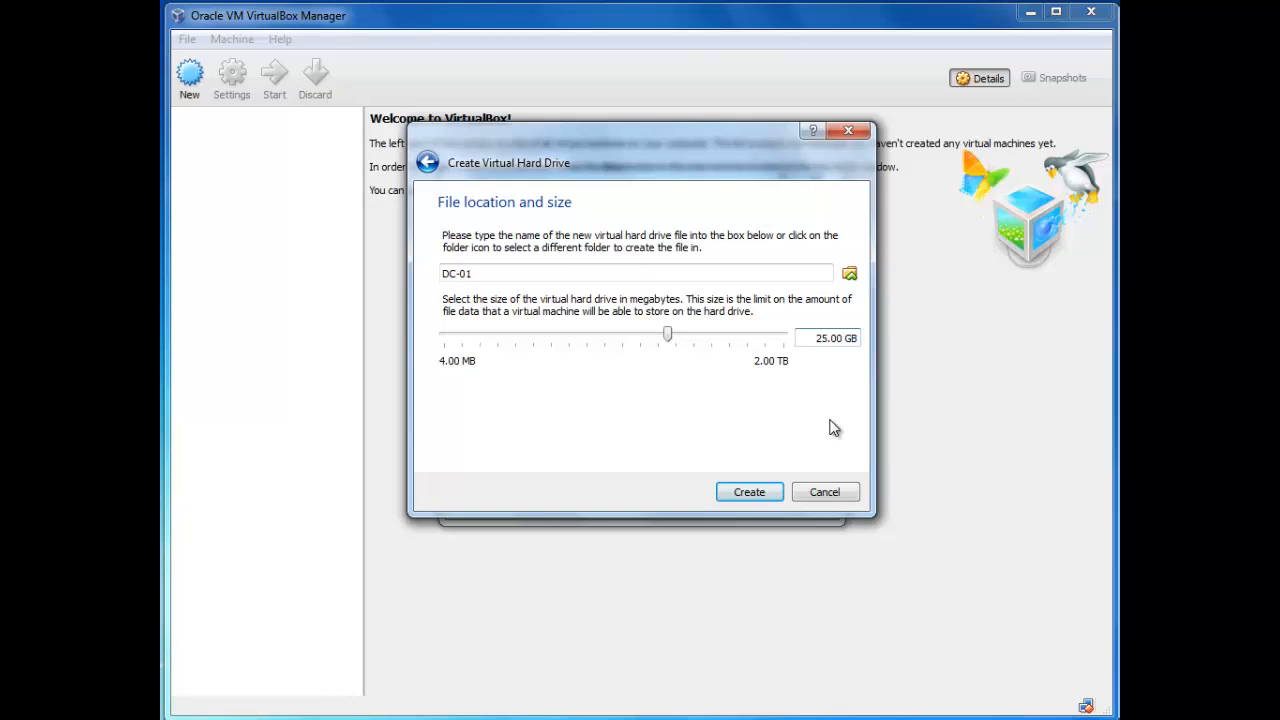
key("Delete")
key("Delete")
type("60")
left_click(766, 494)
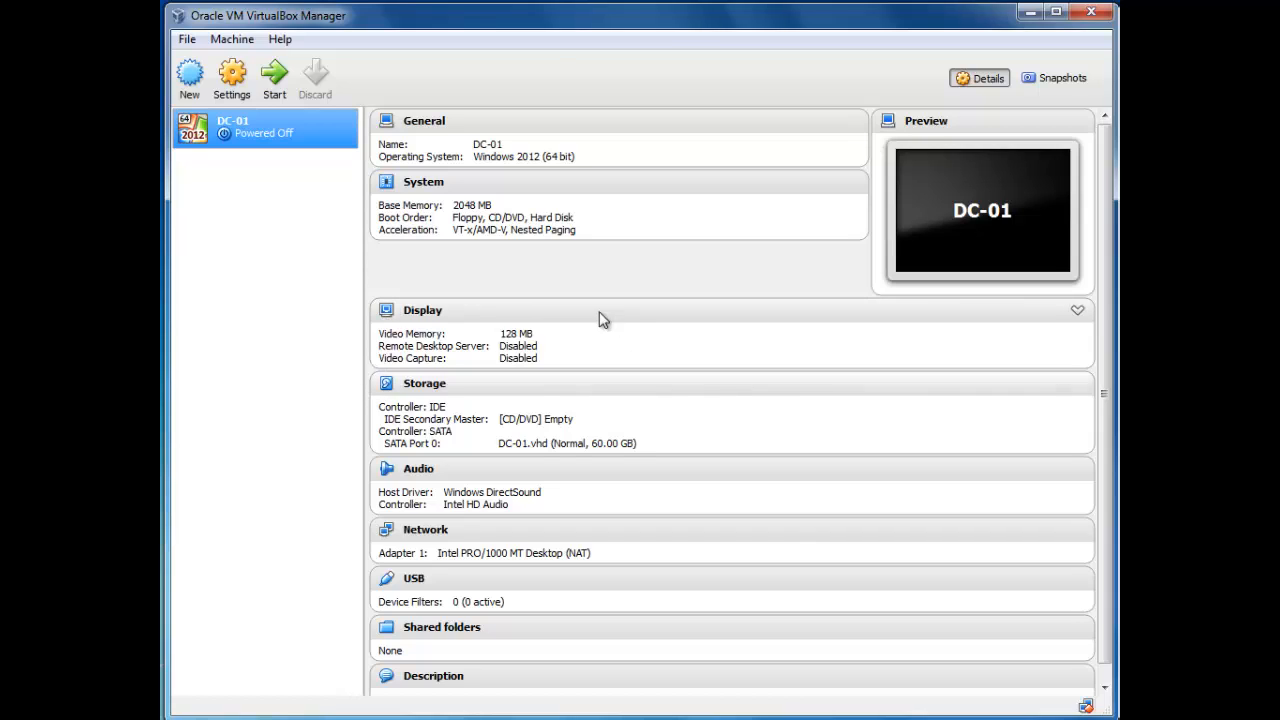
Step: In DC-01's settings, rename the machine to LON-DC1-2012R2
right_click(298, 129)
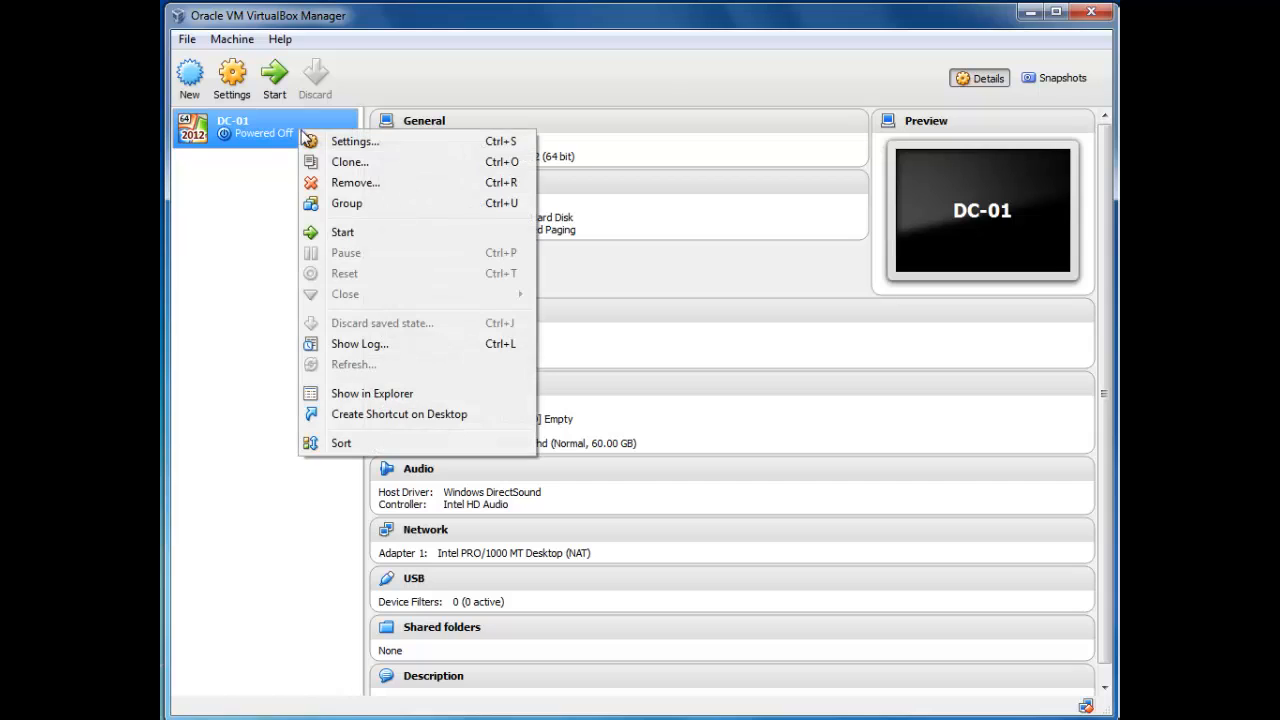
left_click(366, 147)
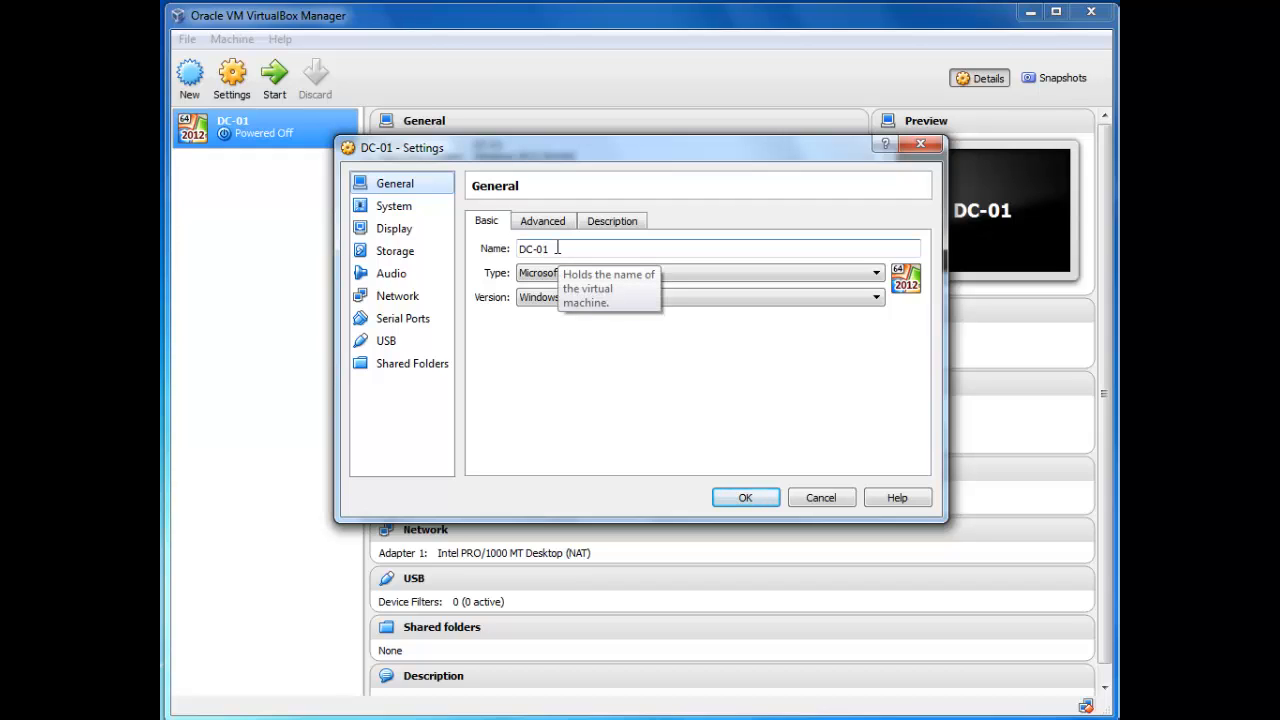
left_click_drag(556, 249, 510, 262)
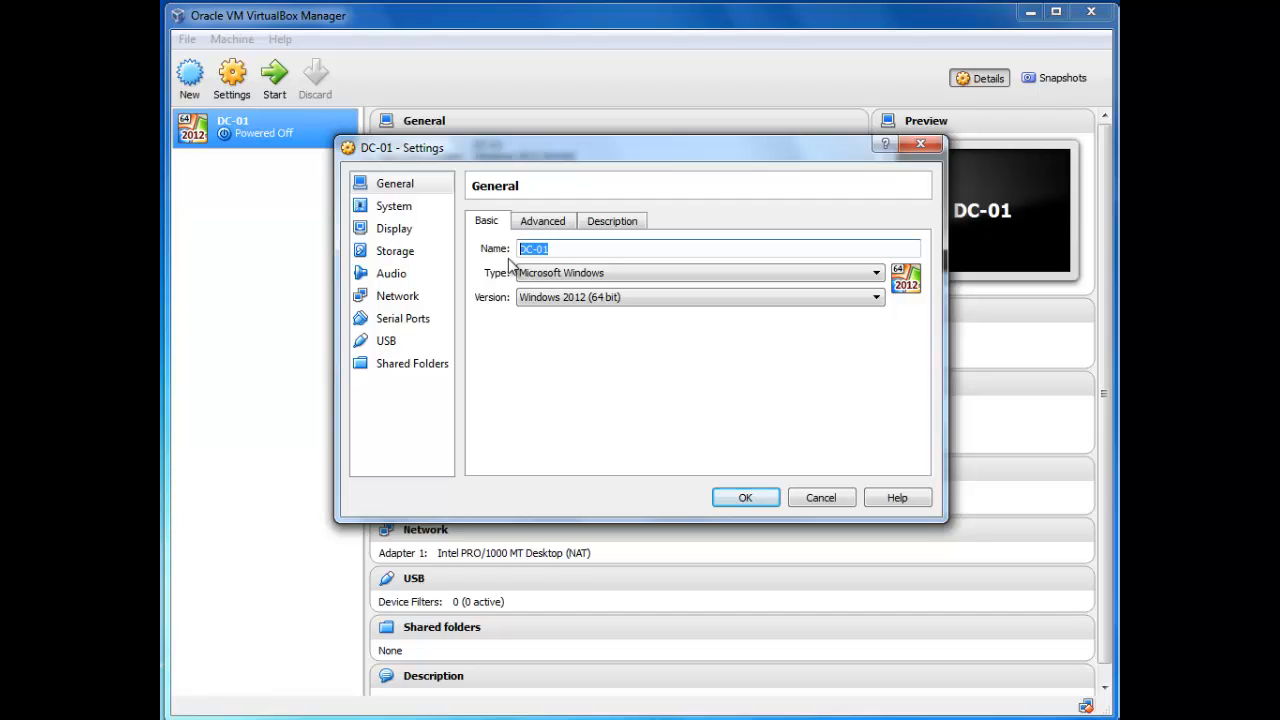
type("lon")
key("BackSpace")
key("BackSpace")
key("BackSpace")
type("LON-DC1-2012R2")
key("Tab")
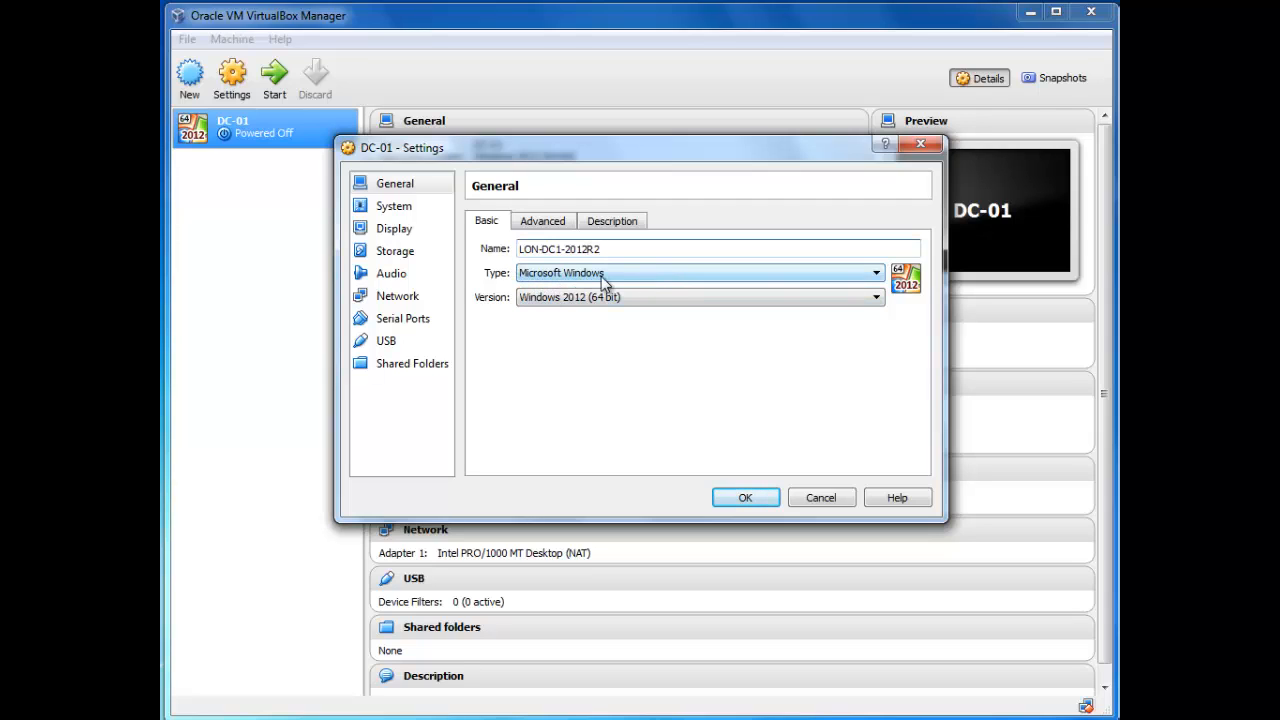
Step: Review the Advanced and Description tabs, then go to the System page
left_click(545, 222)
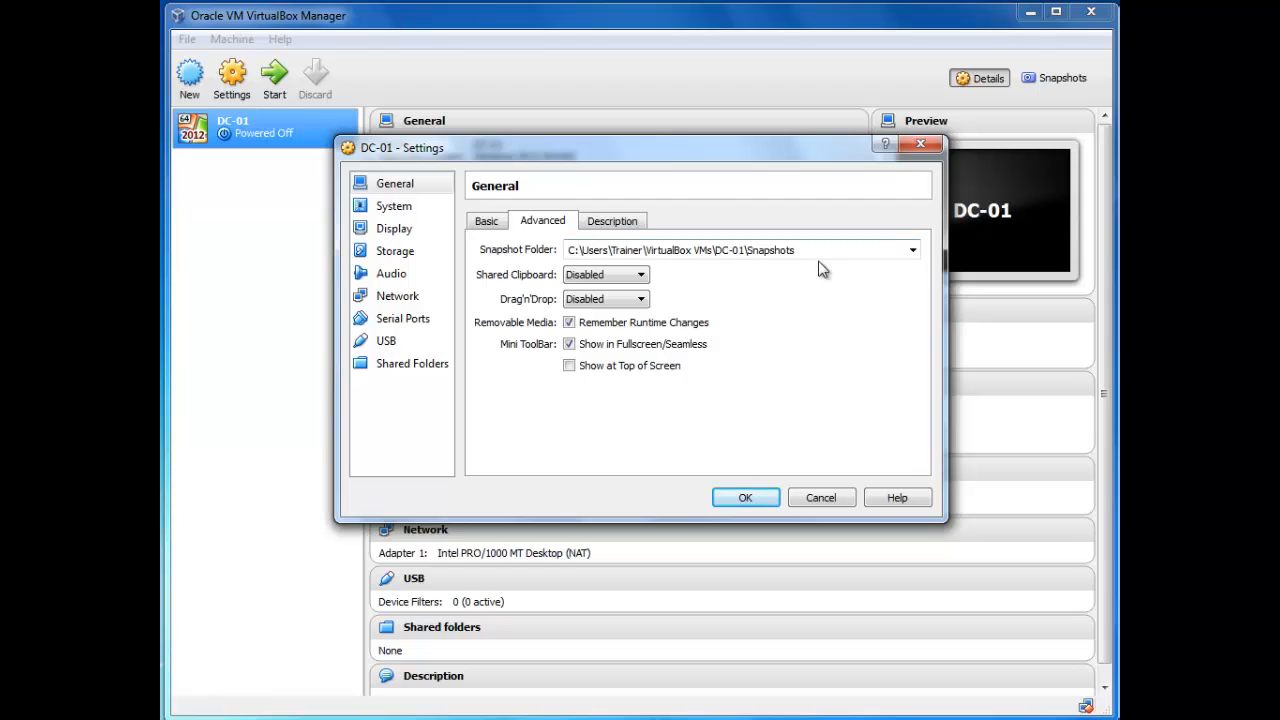
left_click_drag(815, 250, 550, 240)
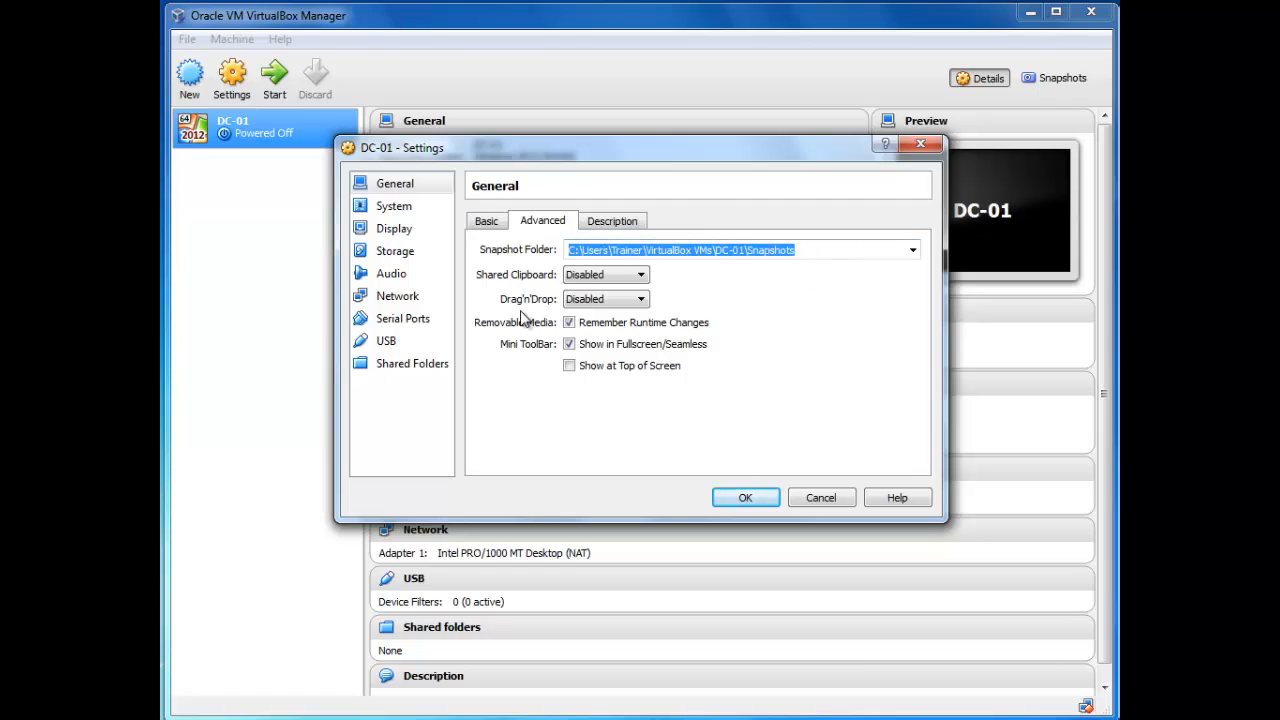
left_click(604, 224)
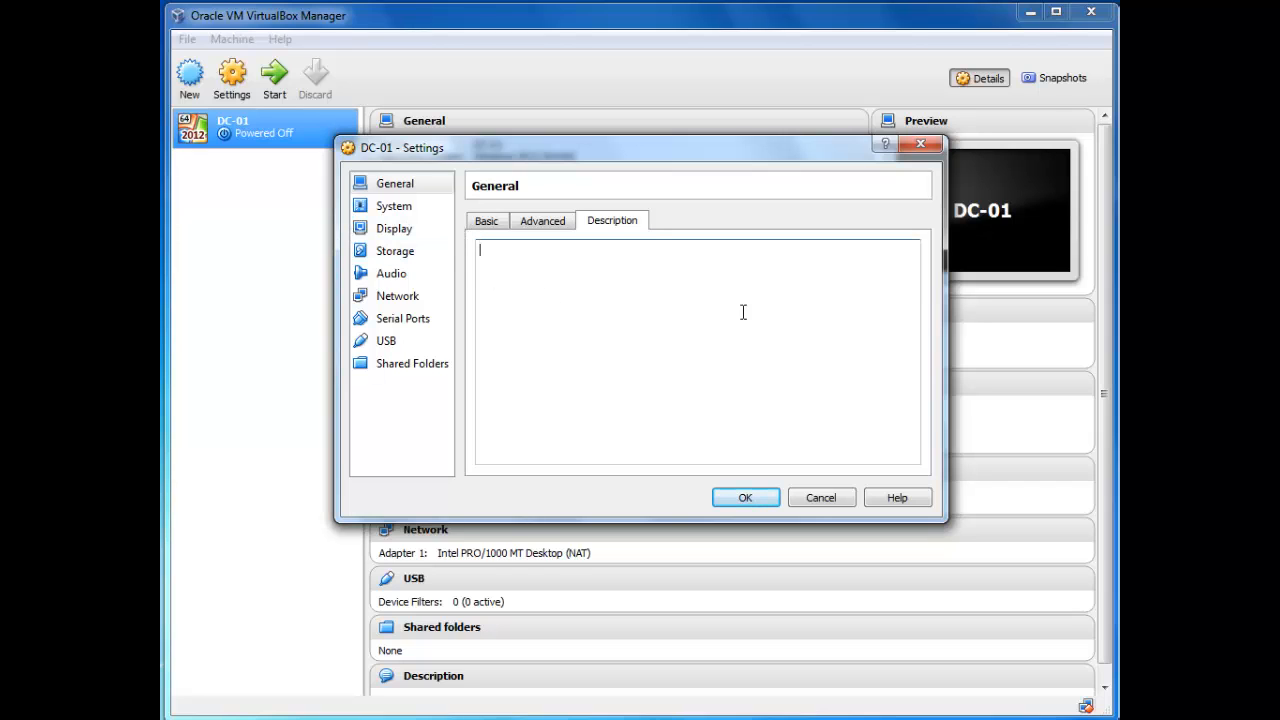
left_click(378, 208)
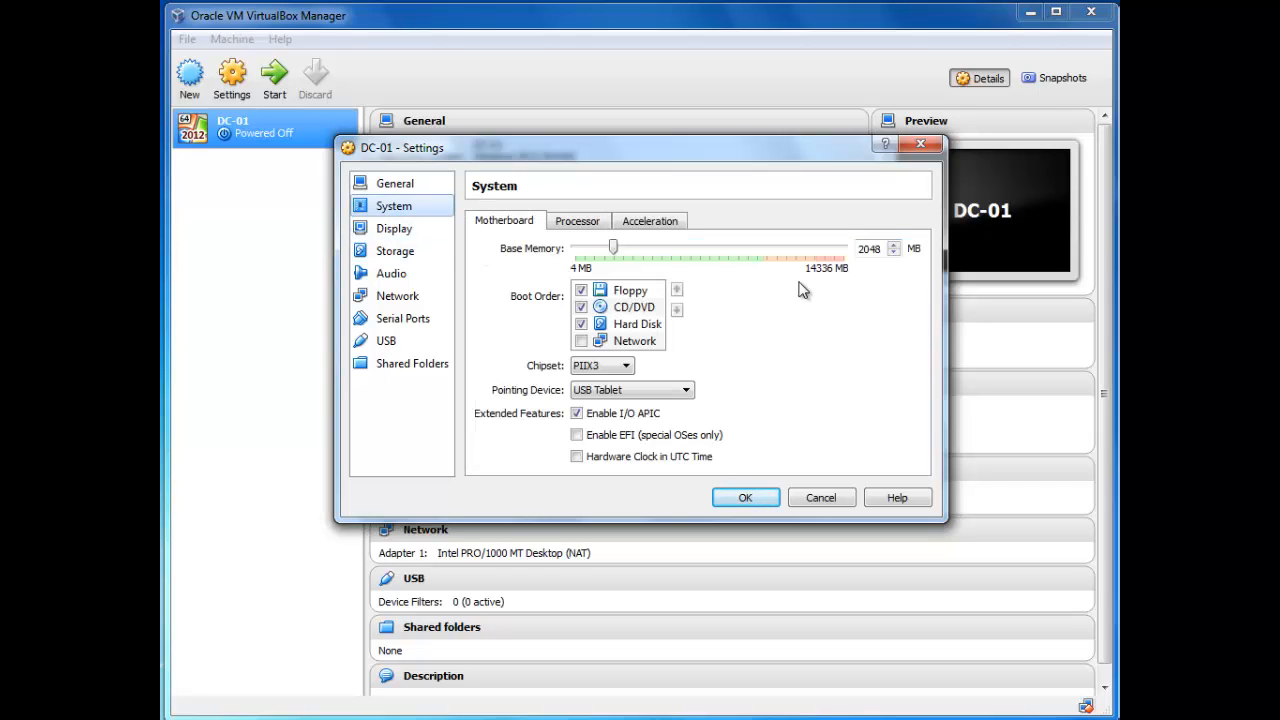
Step: Remove Floppy from the boot order and review Processor, Acceleration, Display and Storage settings
double_click(860, 250)
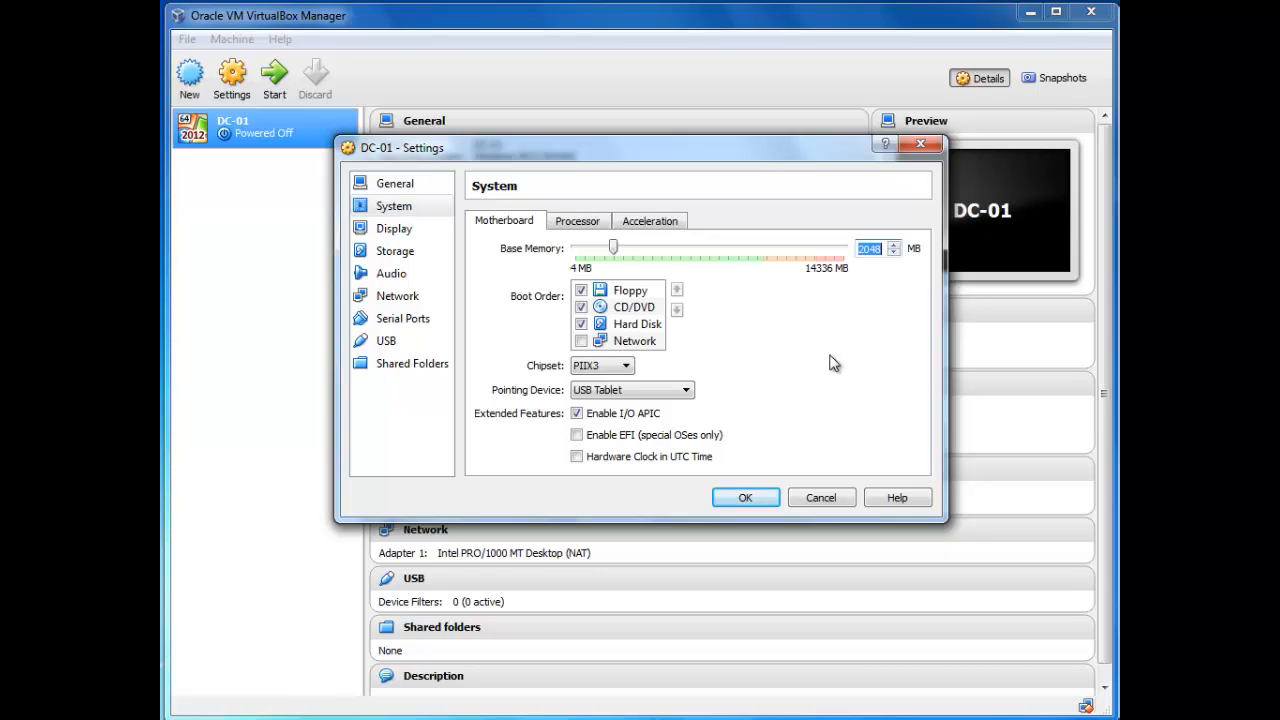
left_click(581, 291)
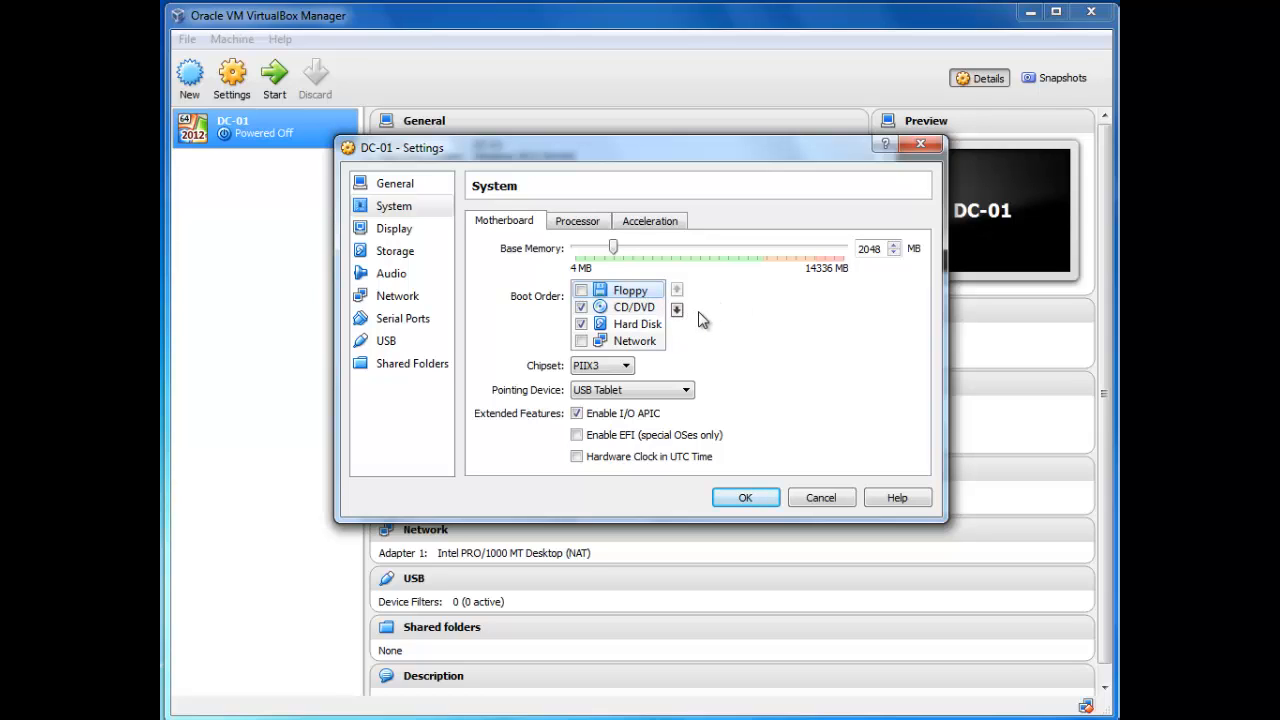
left_click(580, 224)
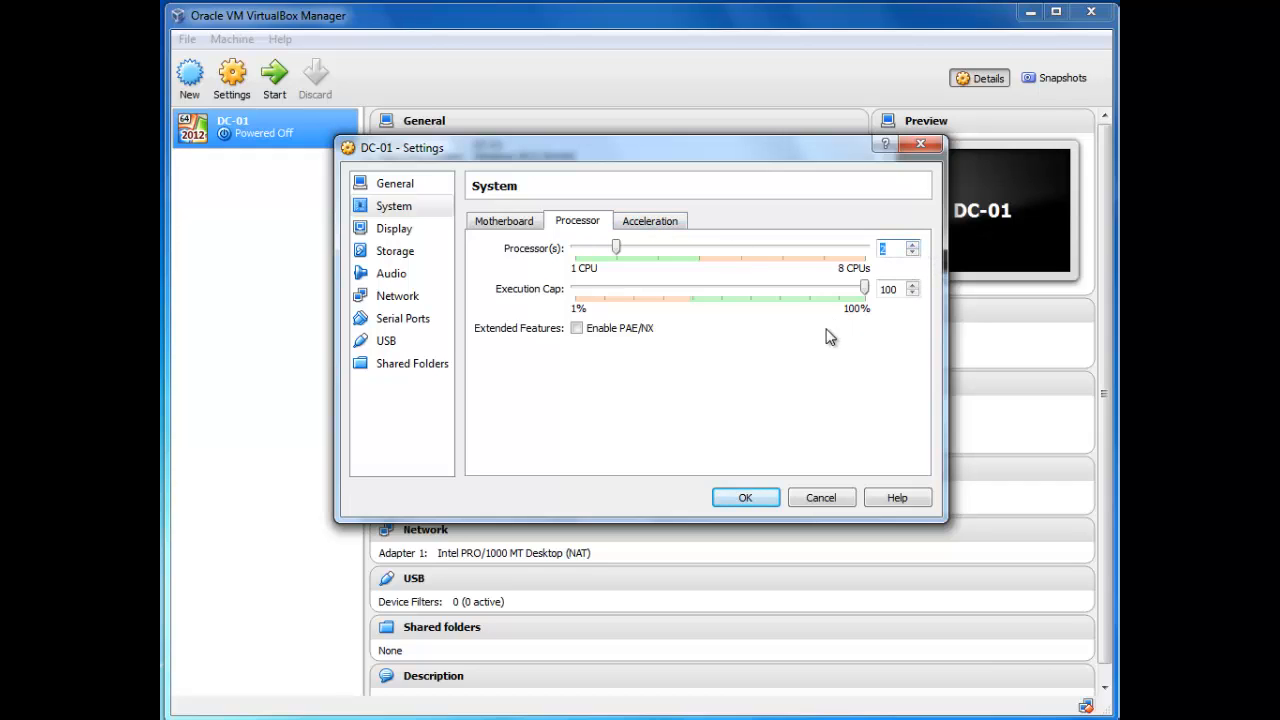
left_click(645, 222)
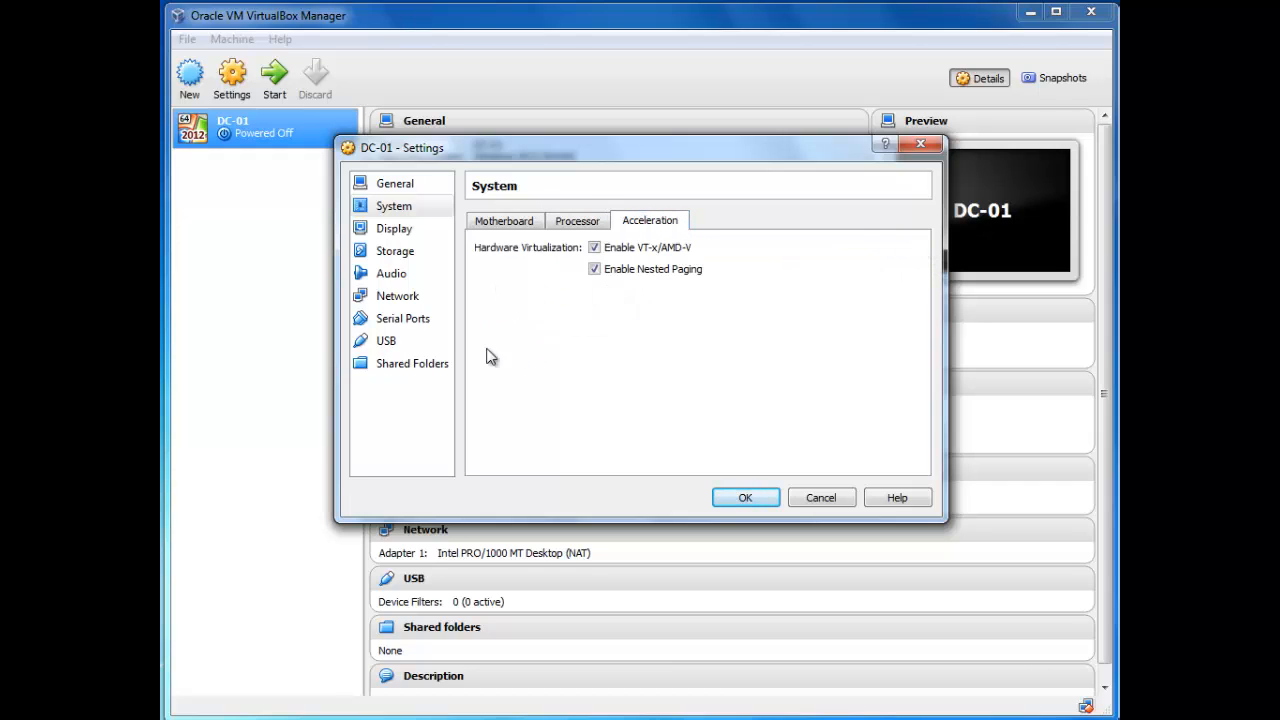
left_click(396, 232)
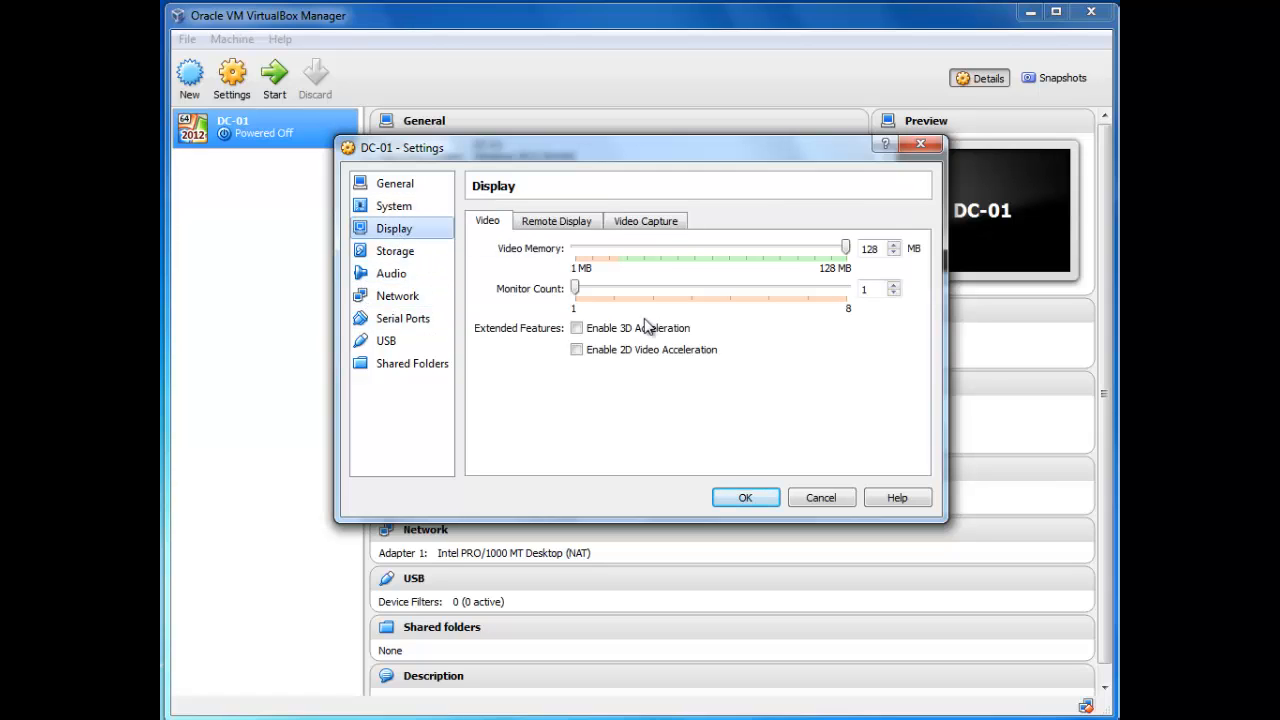
left_click(412, 254)
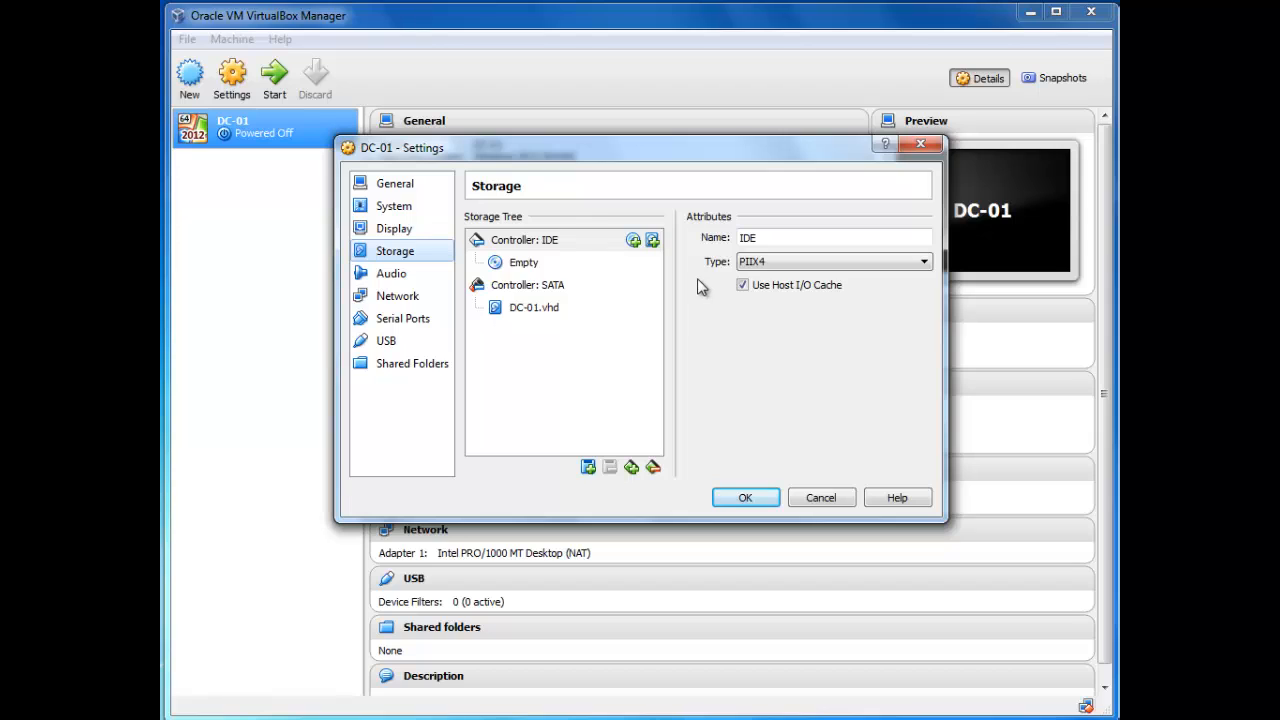
Step: Load the 2012-server-180day evaluation ISO from the Desktop ISO folder into the empty optical drive
left_click(553, 318)
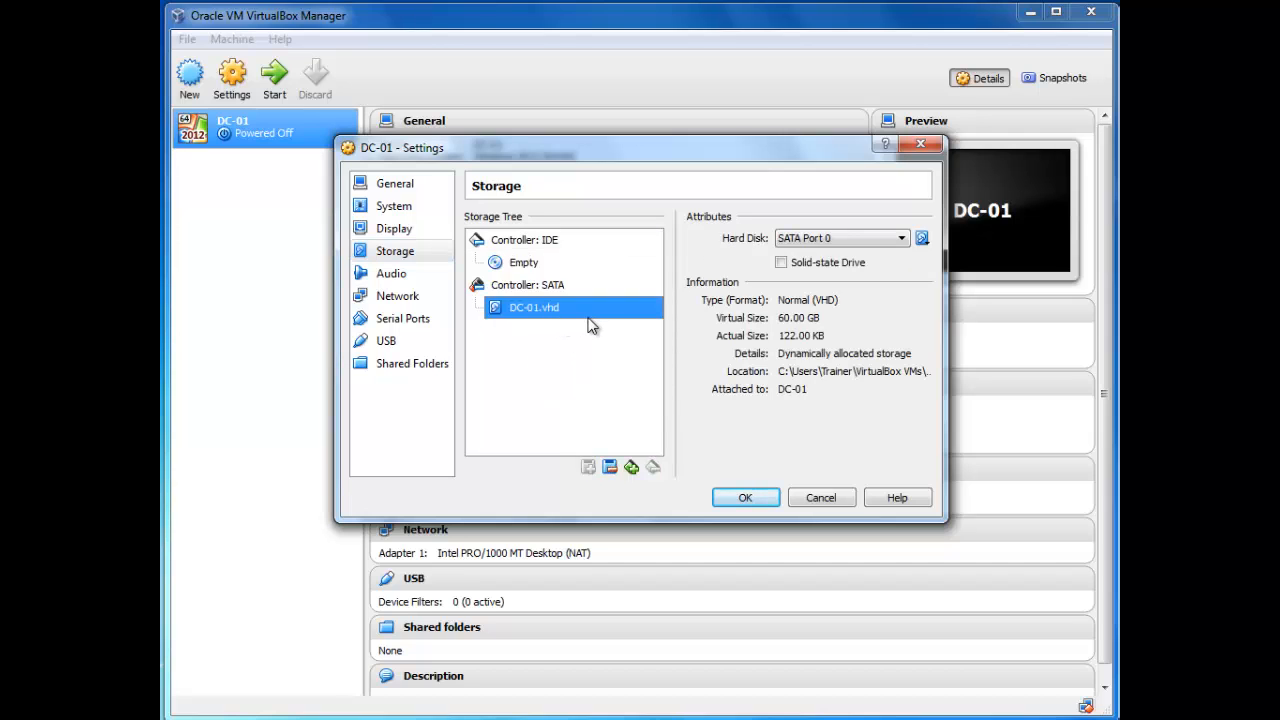
left_click(530, 266)
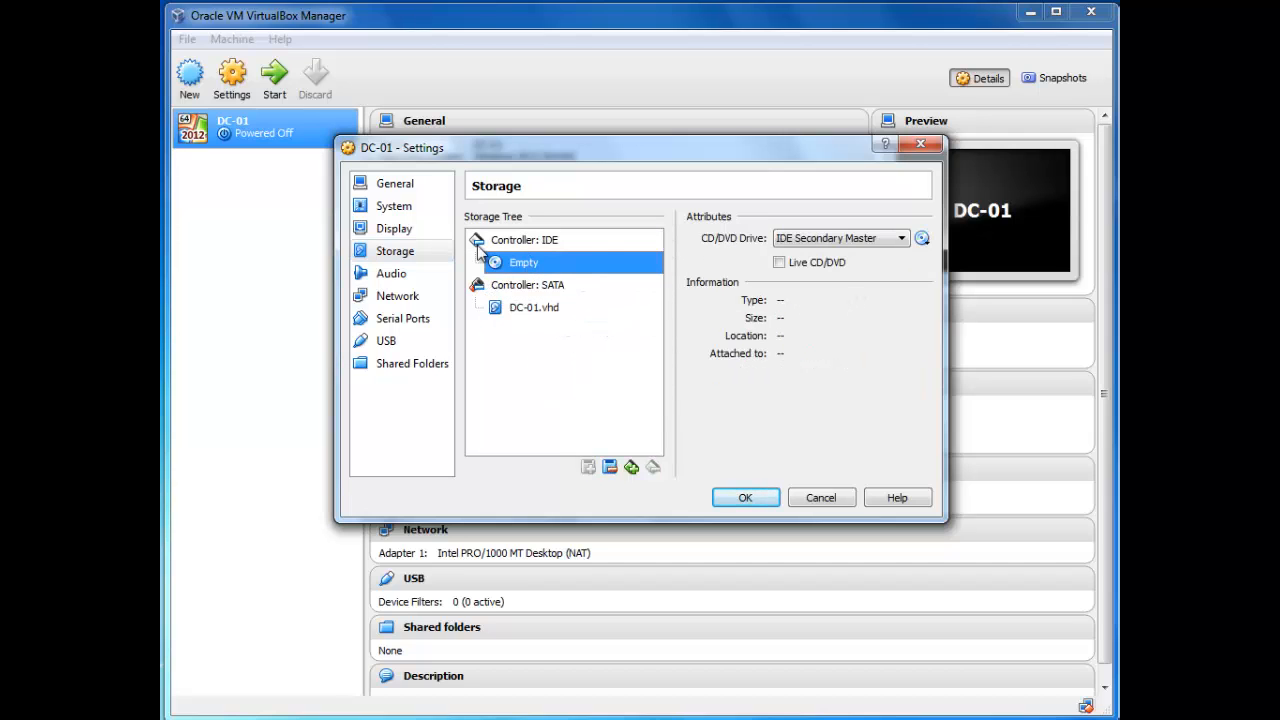
left_click(922, 239)
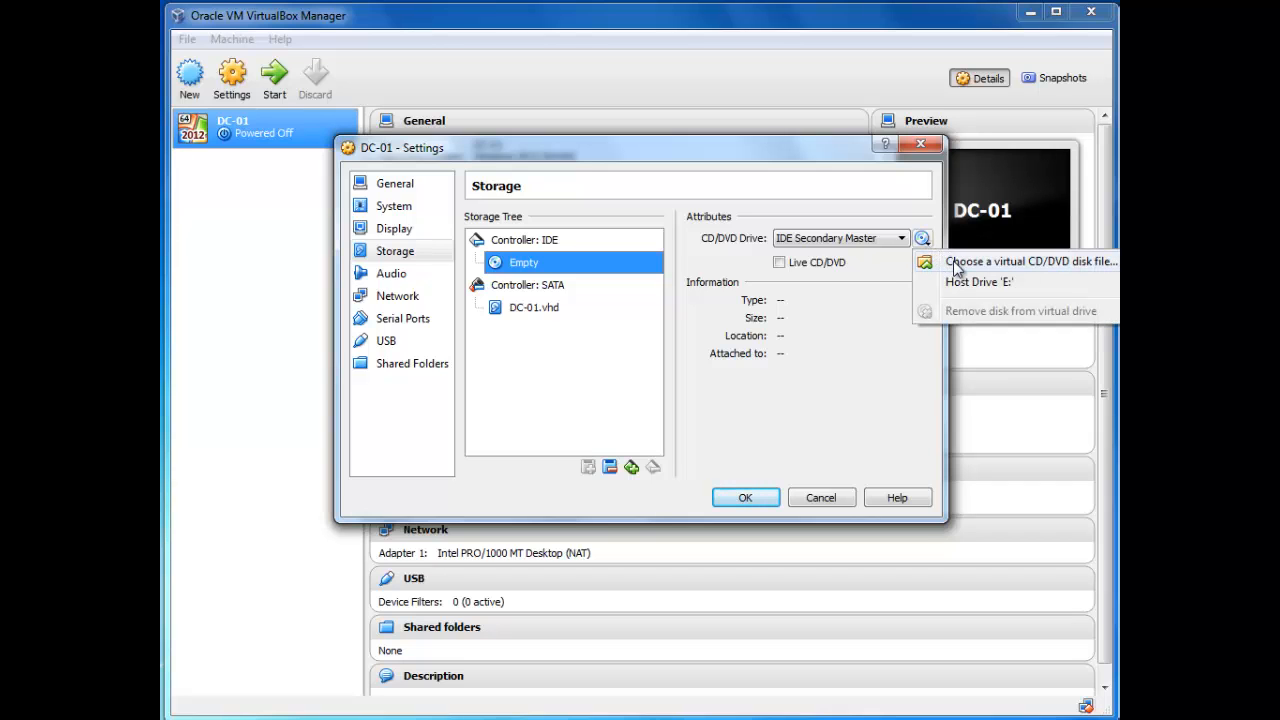
left_click(958, 264)
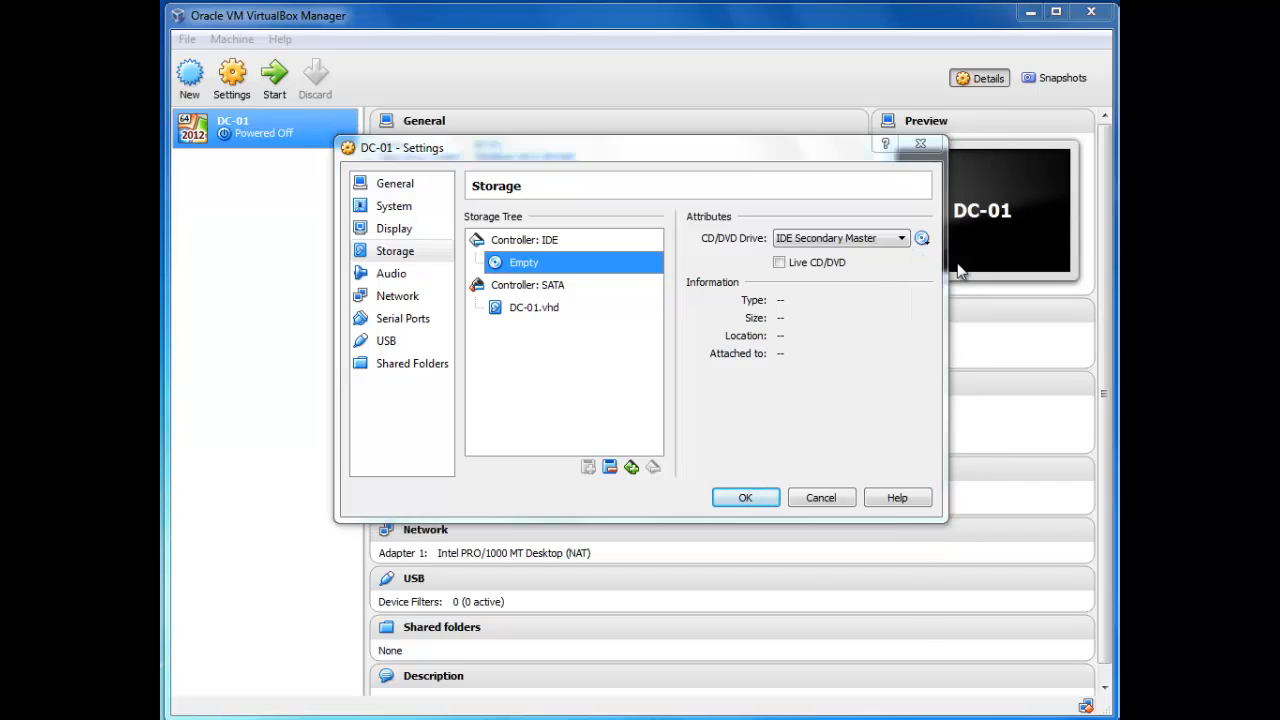
left_click_drag(545, 177, 534, 127)
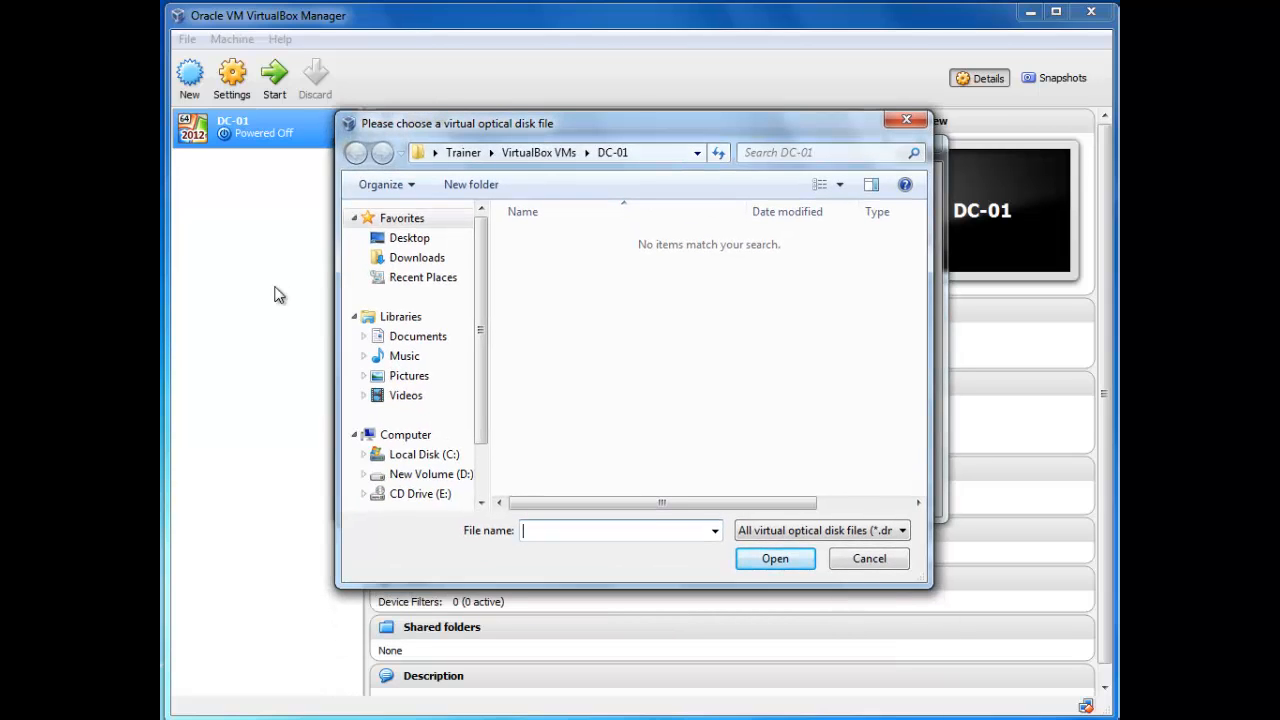
left_click(372, 240)
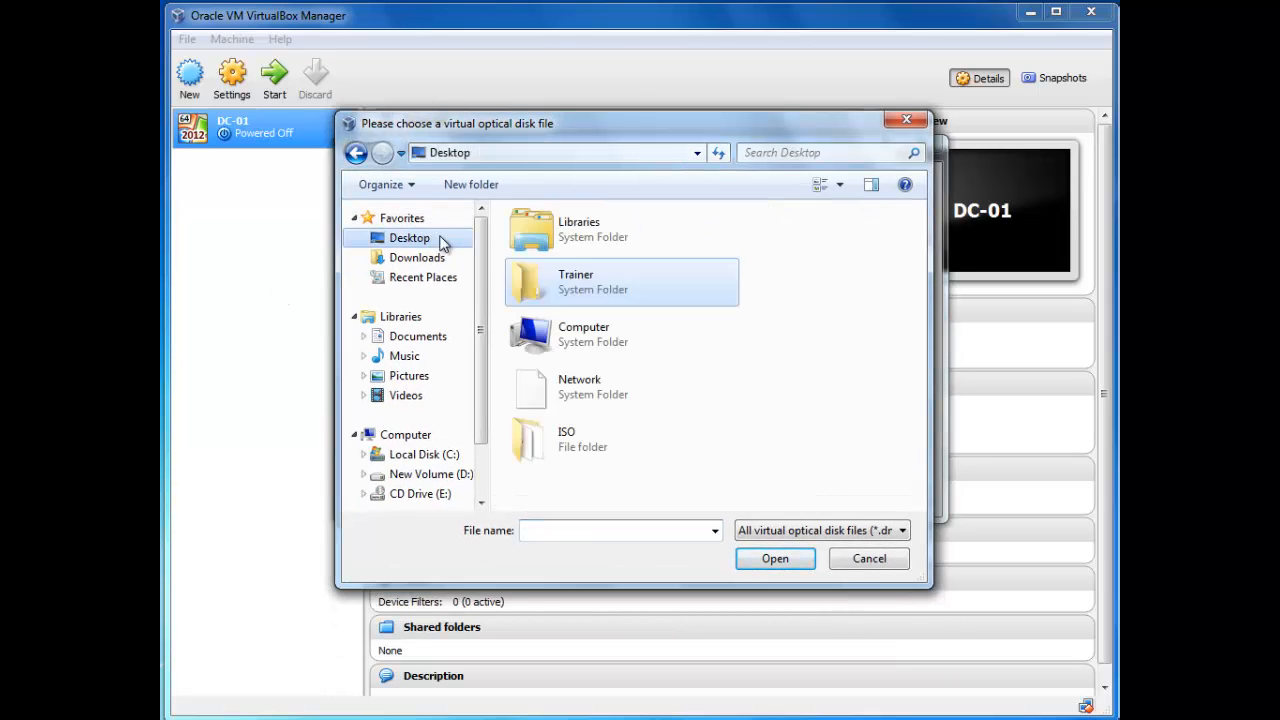
double_click(577, 457)
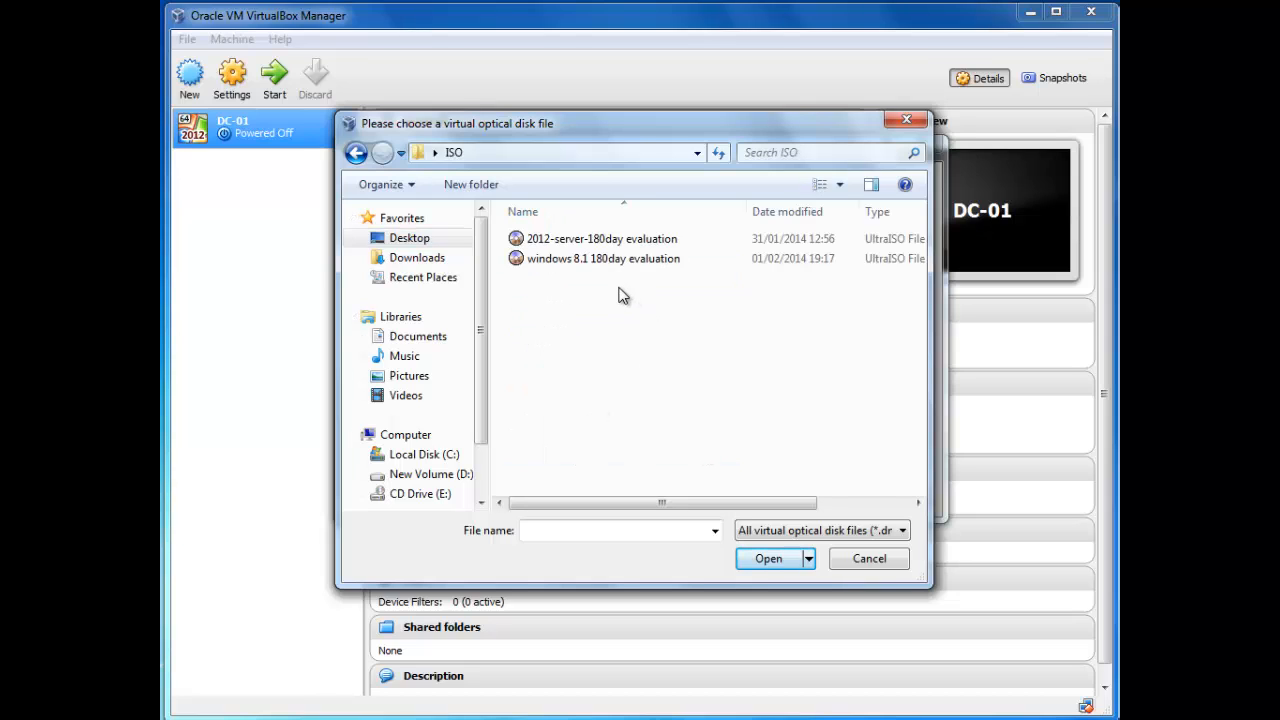
left_click(608, 240)
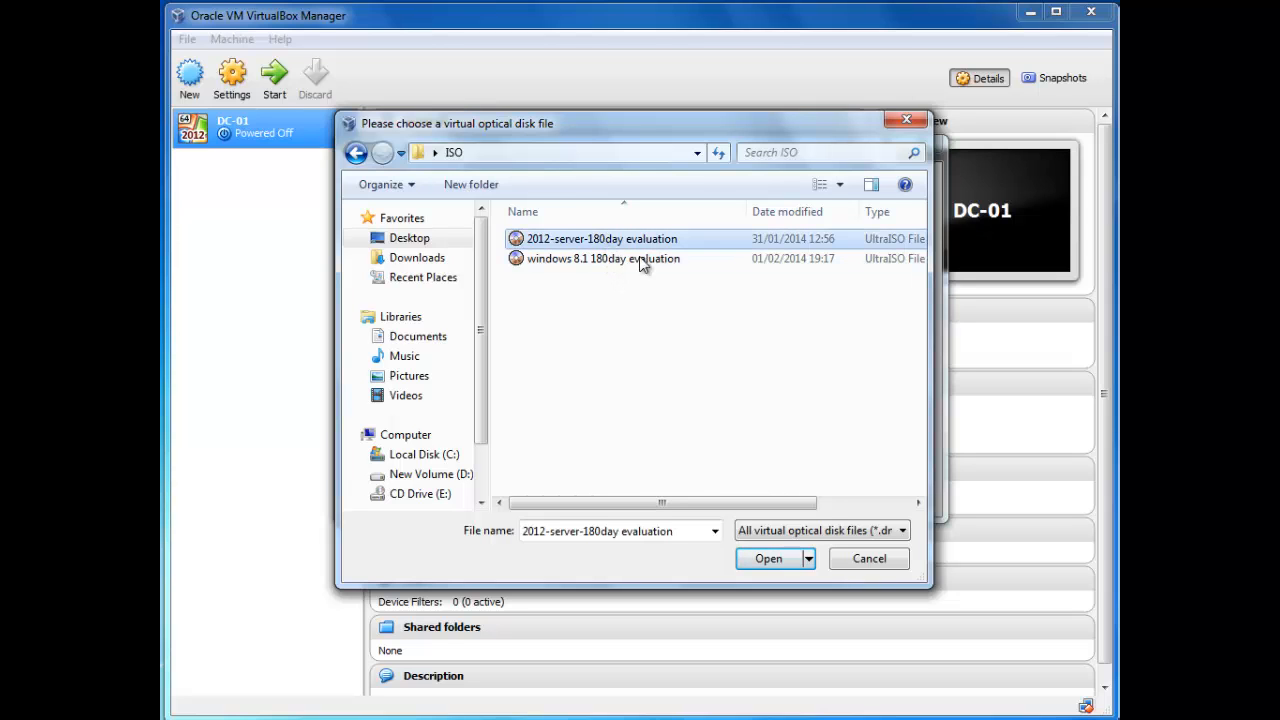
left_click(765, 558)
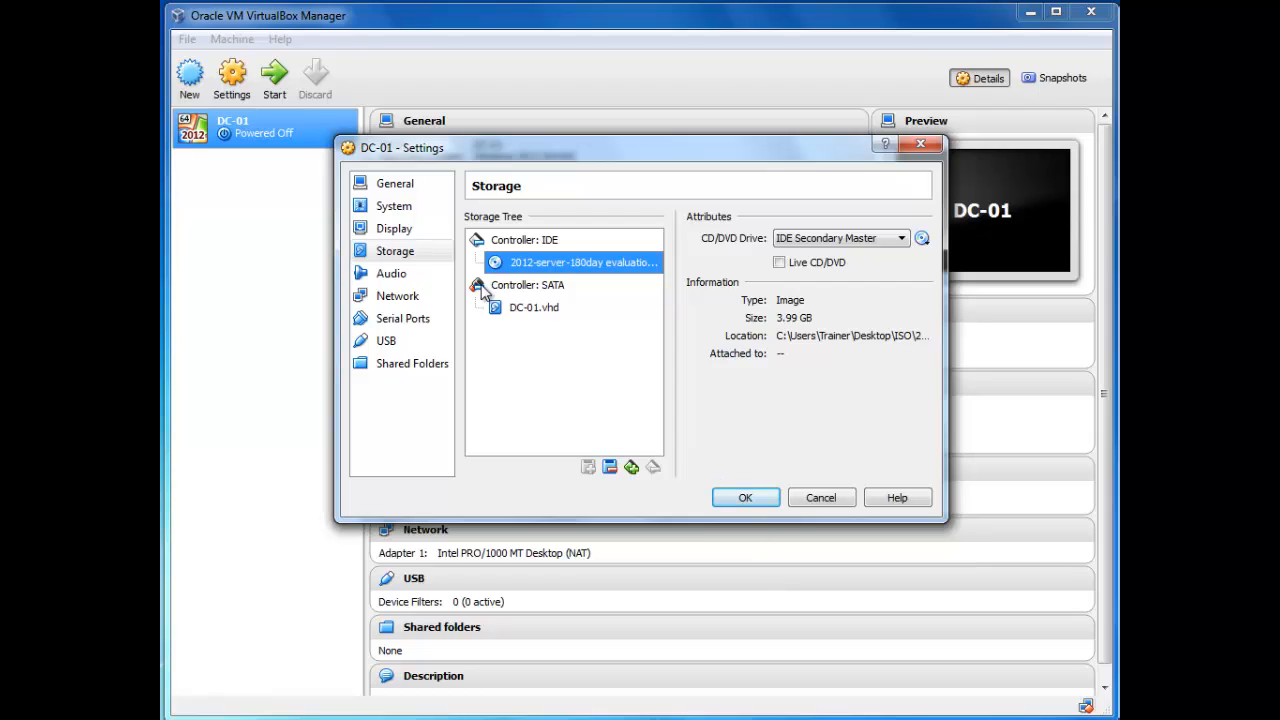
Step: Disable audio for the VM and move to the Network page
left_click(424, 278)
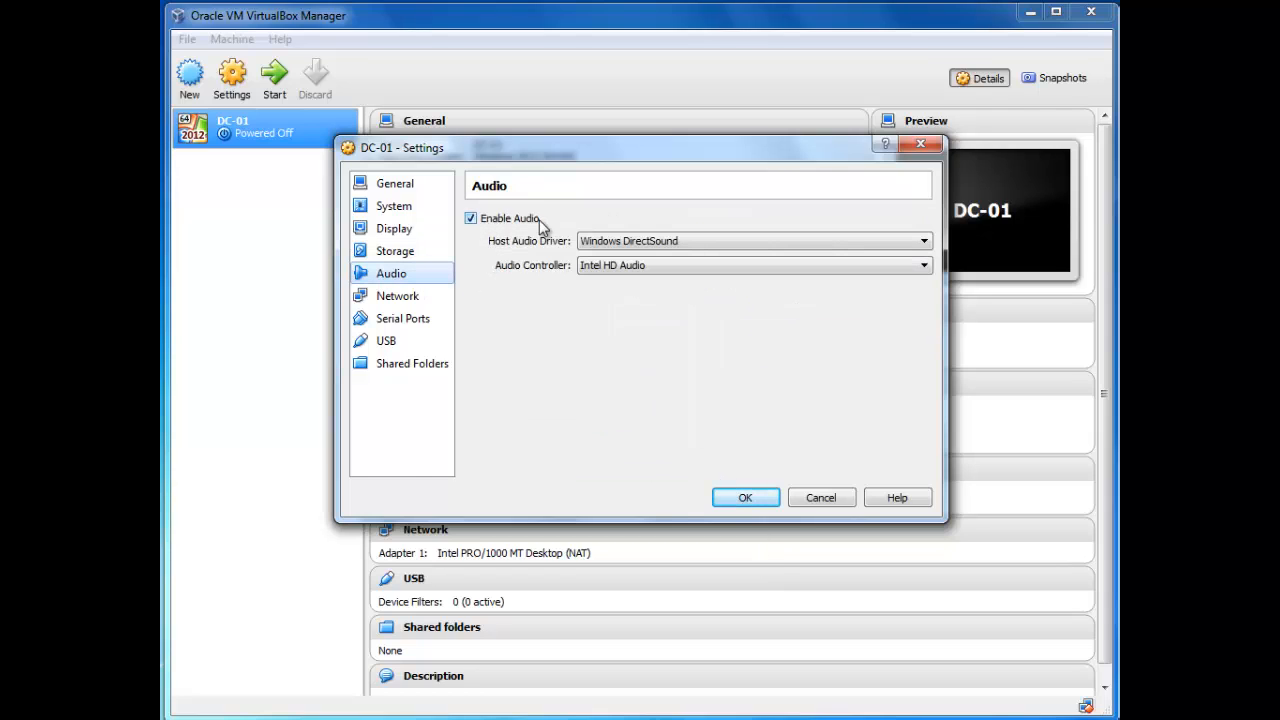
left_click(470, 218)
left_click(398, 297)
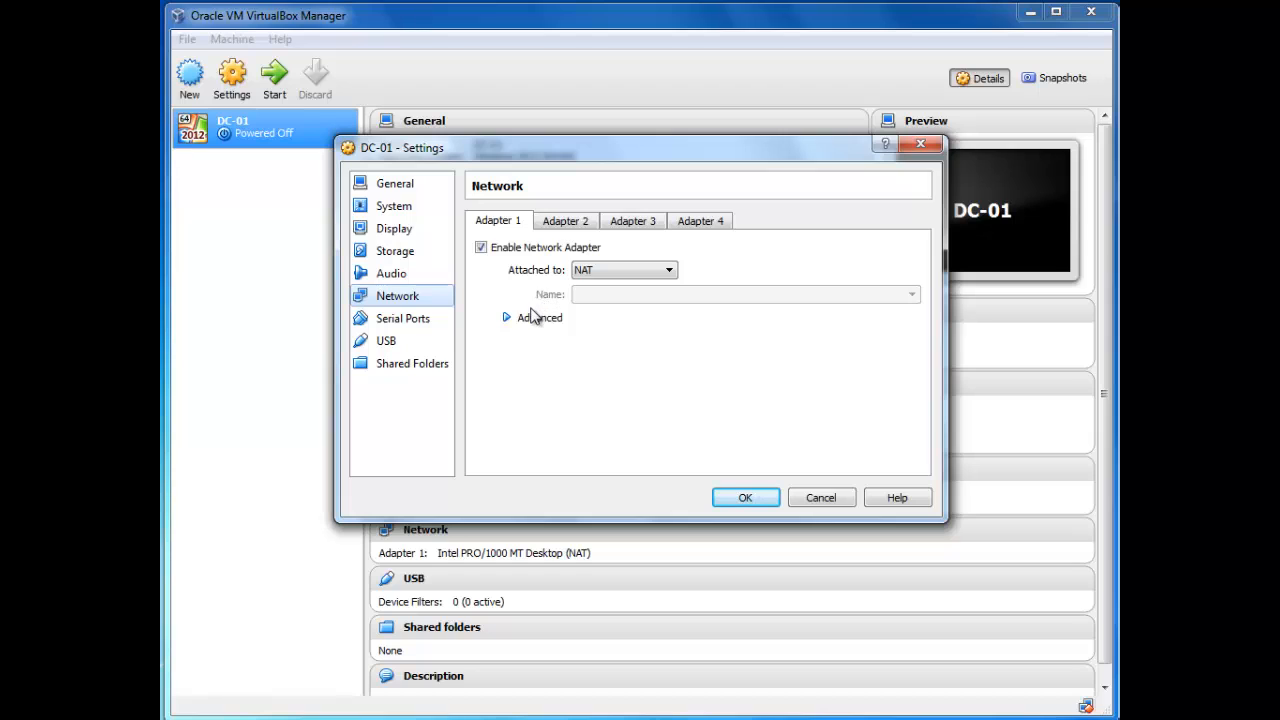
Step: Attach Adapter 1 to Host-only Adapter, turn off the USB controller, and save the settings
left_click(667, 272)
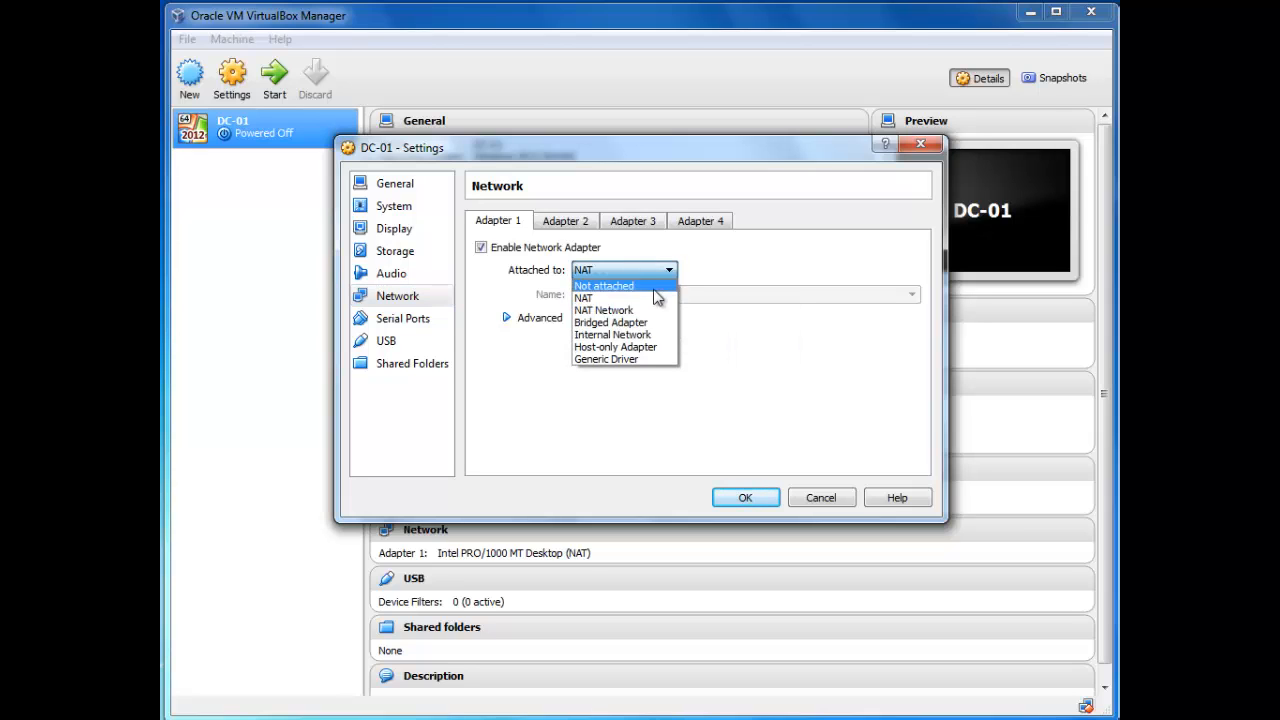
left_click(637, 350)
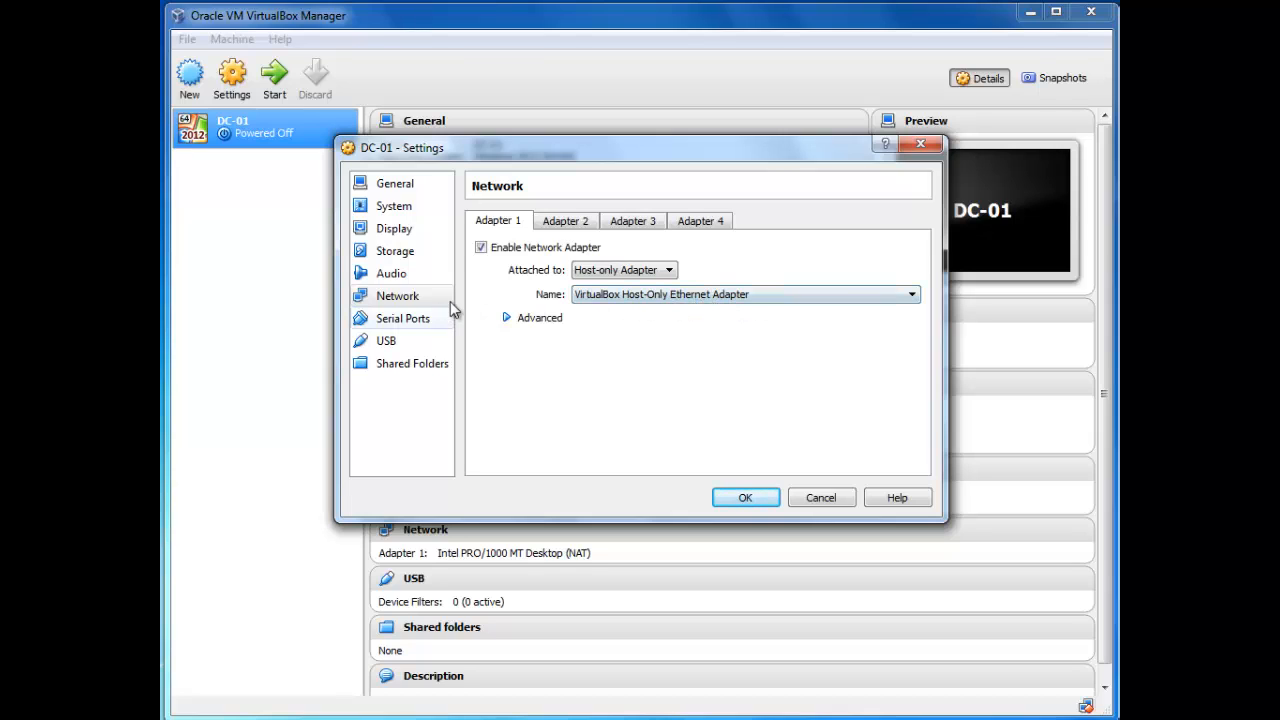
left_click(421, 323)
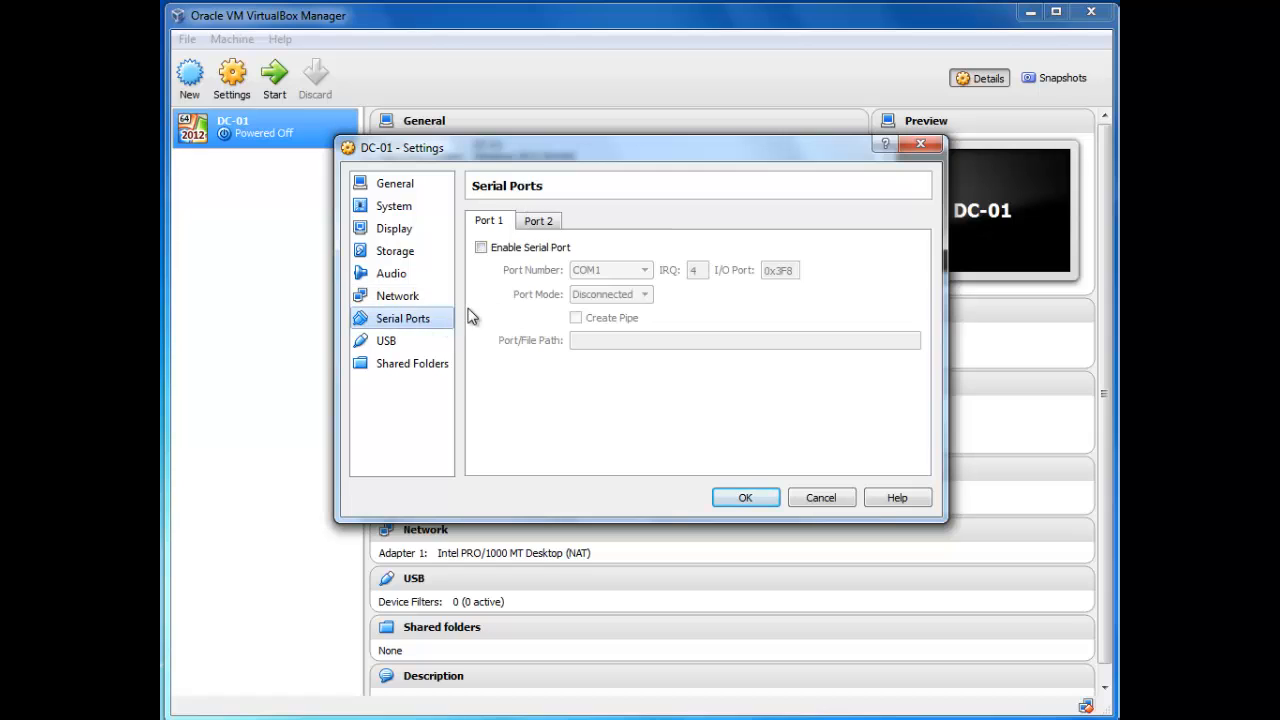
left_click(408, 342)
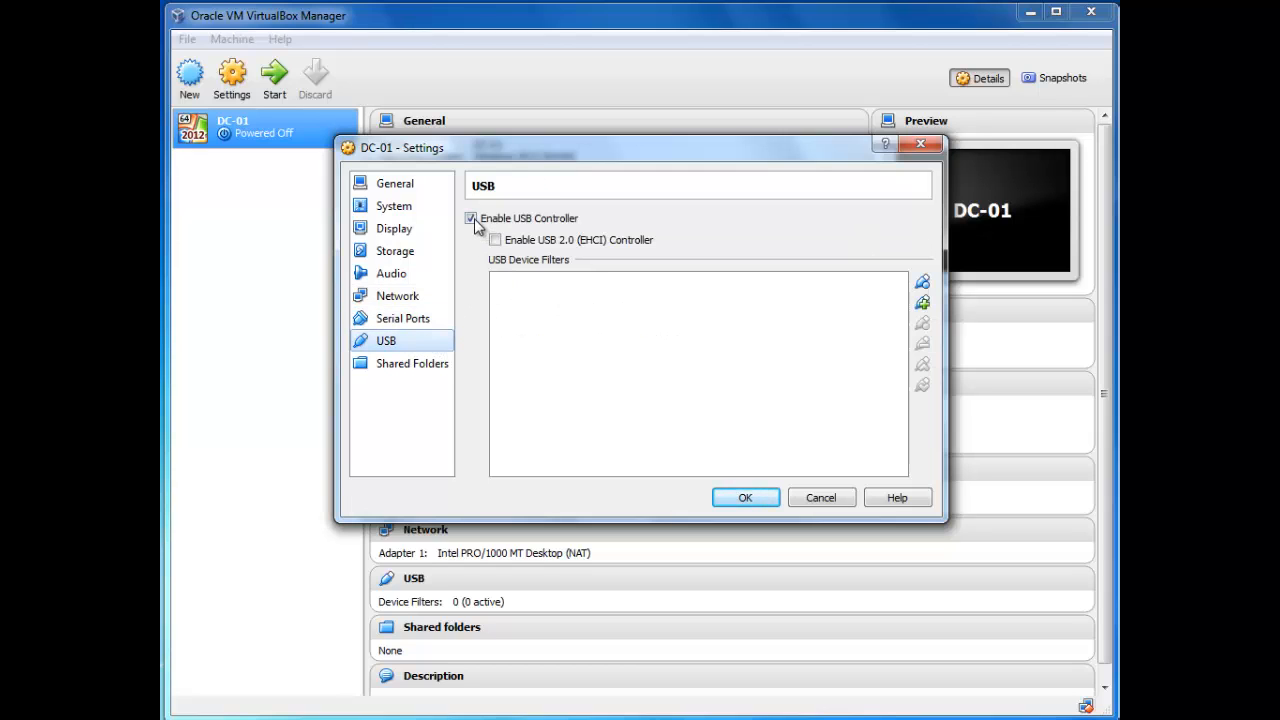
left_click(471, 219)
left_click(414, 370)
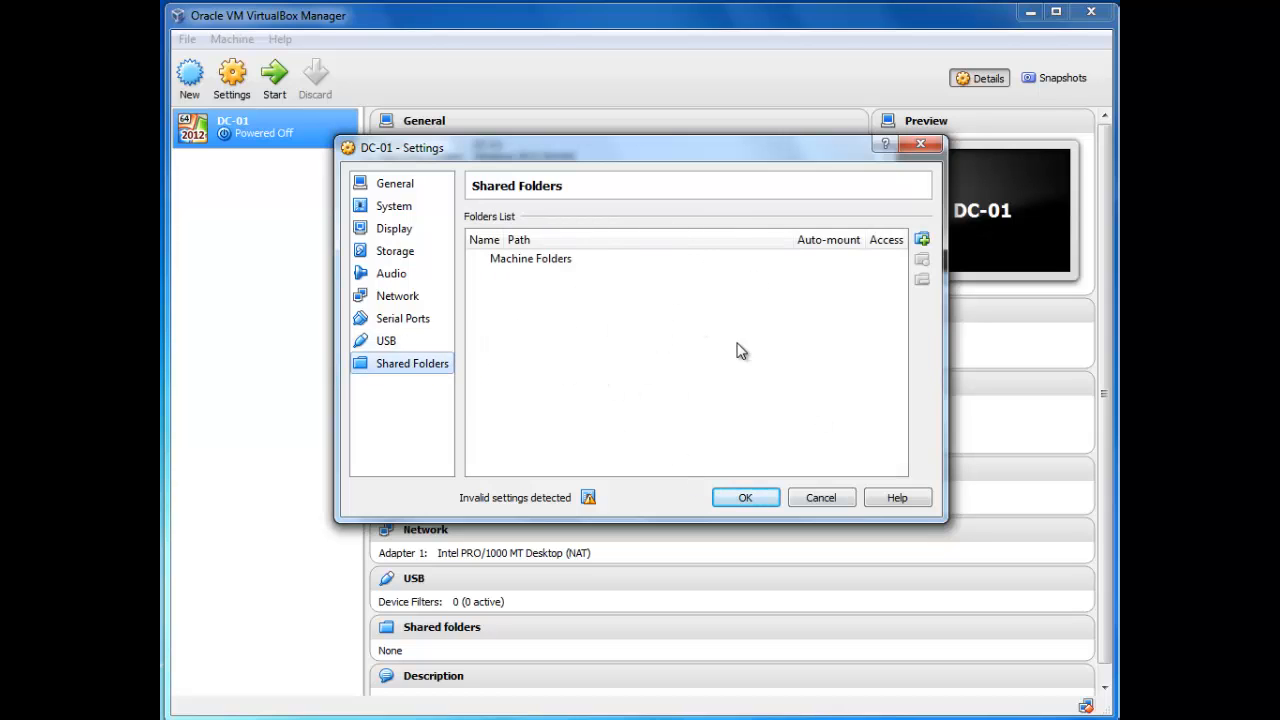
left_click(758, 500)
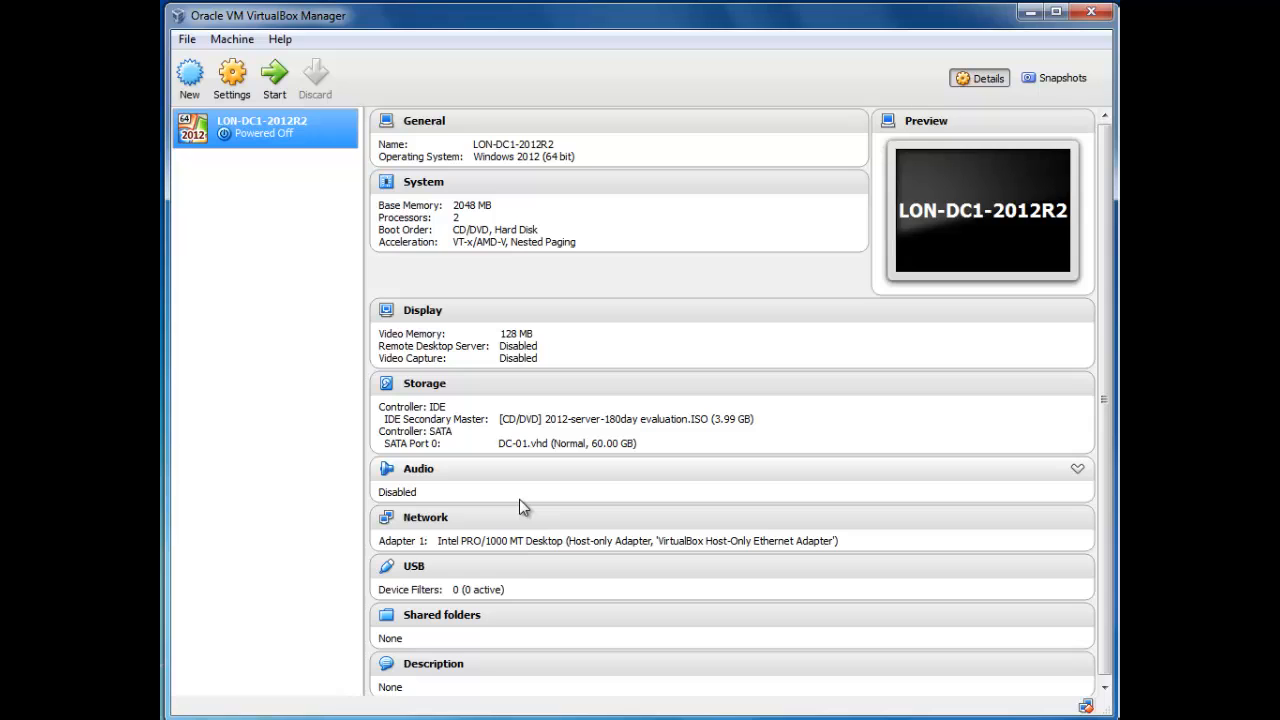
Step: Start the LON-DC1-2012R2 VM, dismiss the auto-capture notice and enlarge its window to full screen
right_click(267, 132)
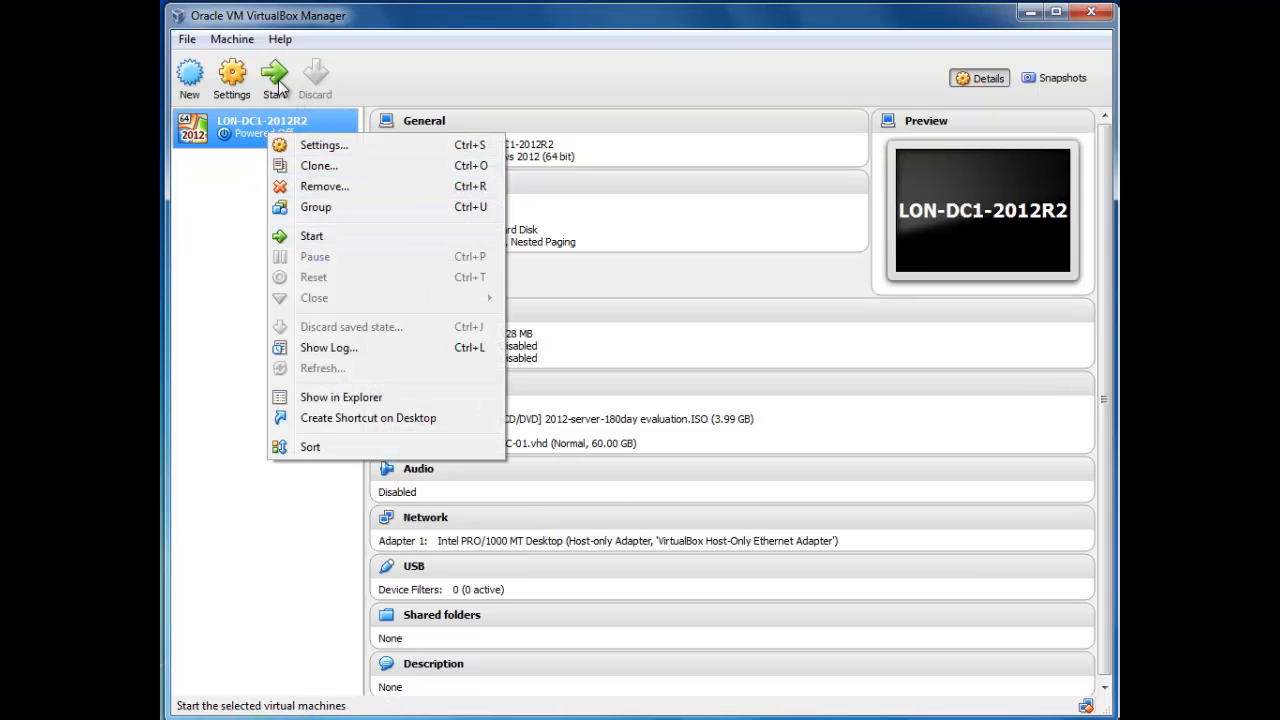
left_click(214, 240)
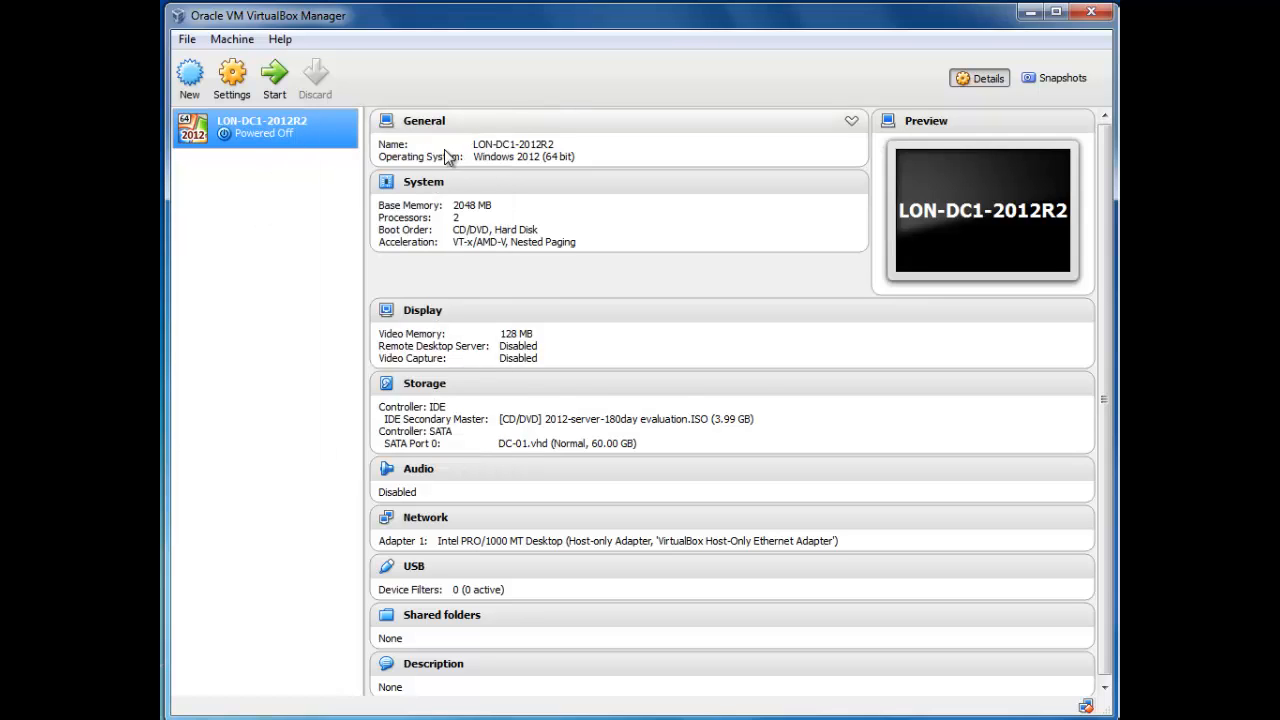
left_click(272, 80)
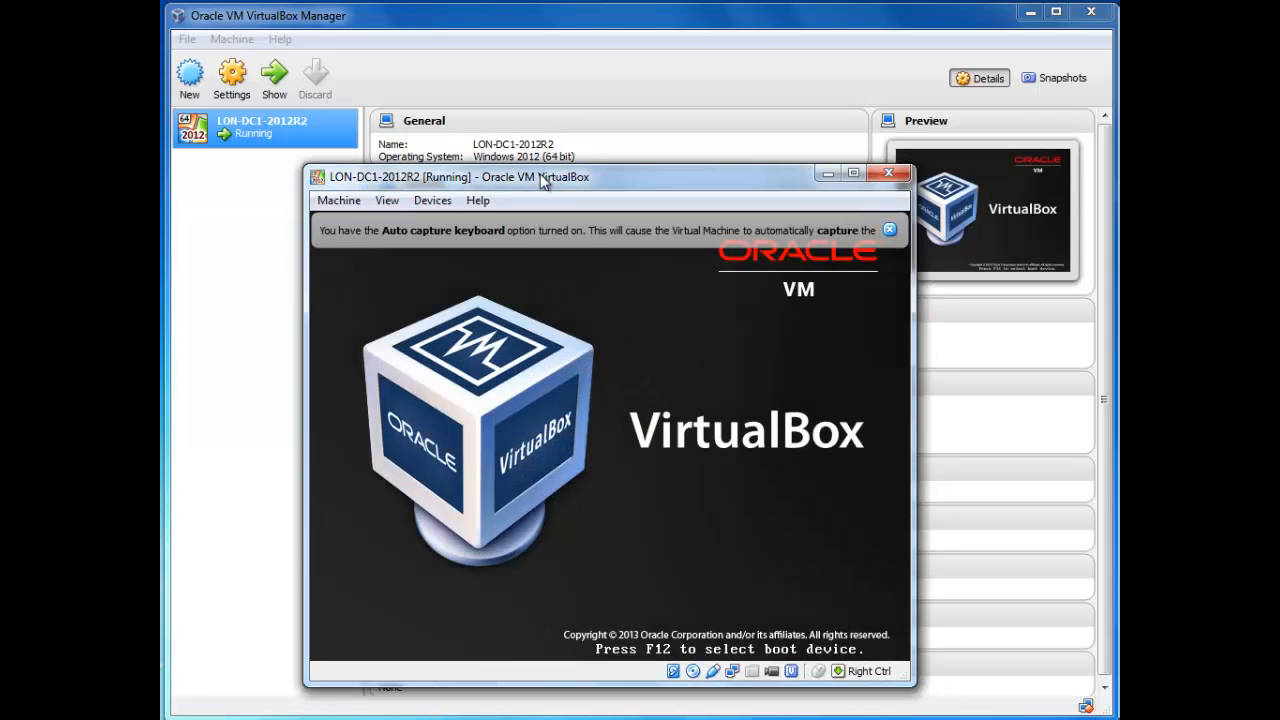
left_click_drag(541, 180, 421, 38)
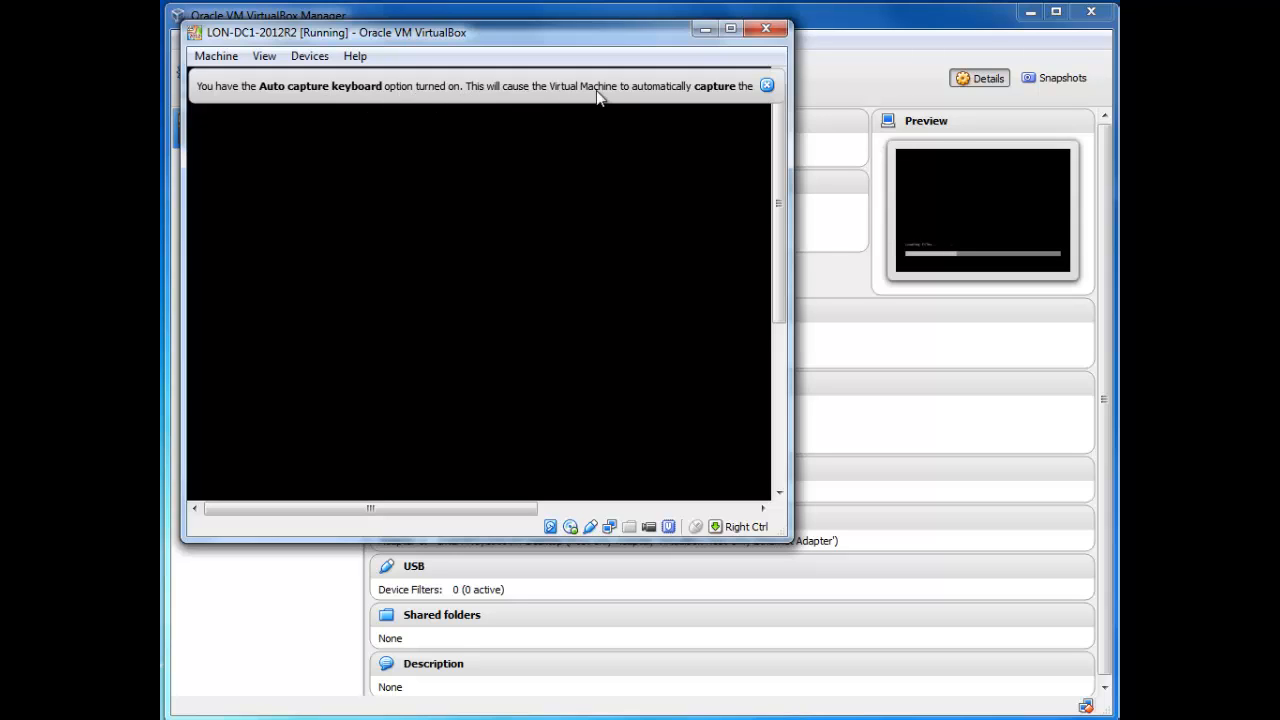
left_click(767, 86)
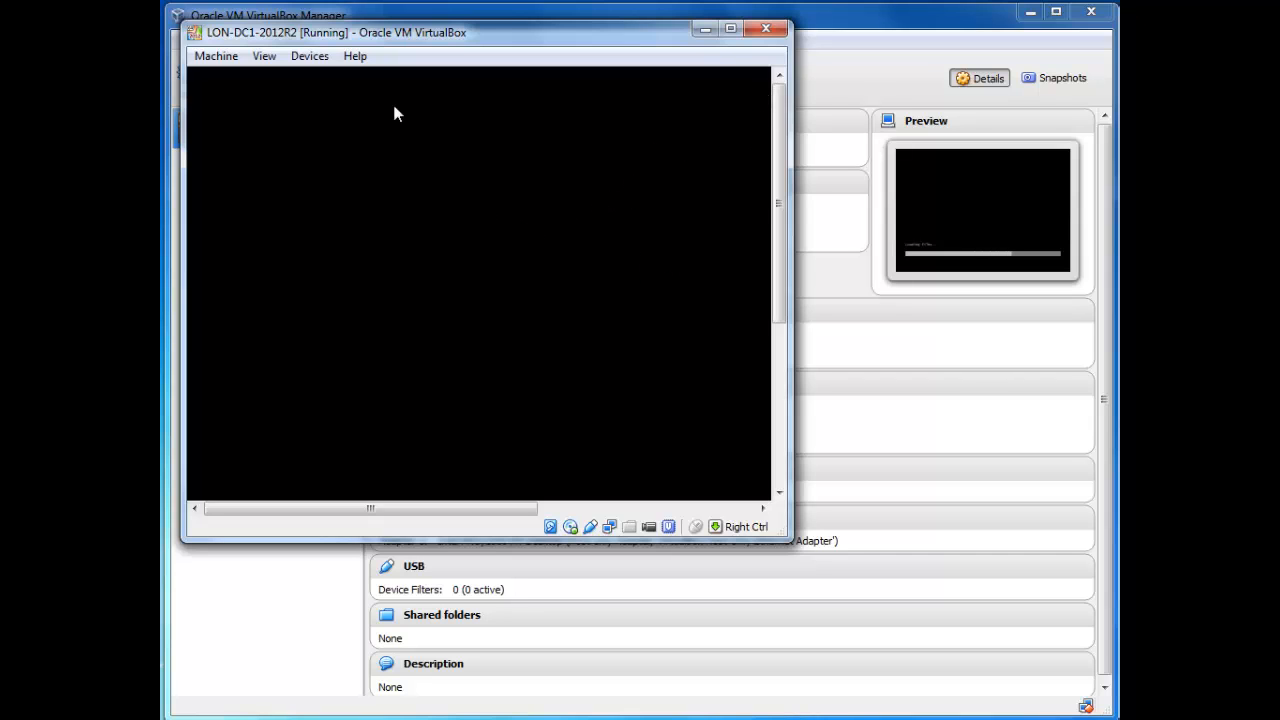
left_click_drag(512, 32, 480, 0)
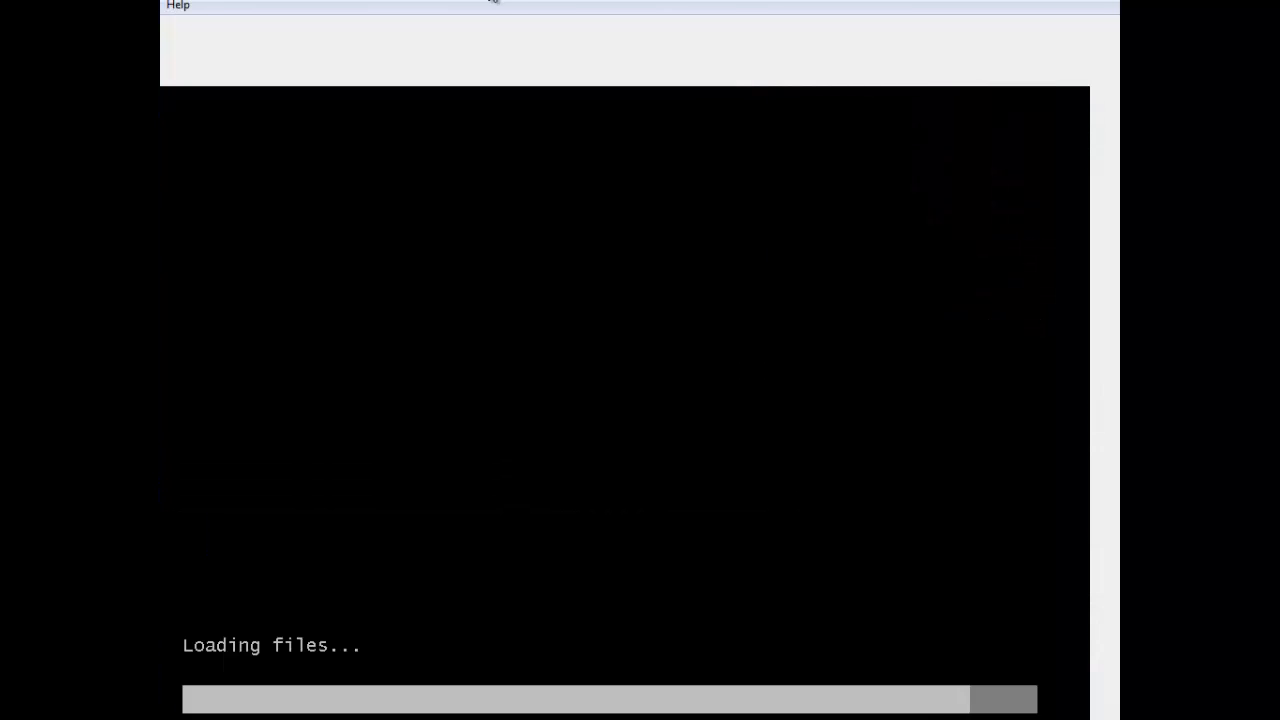
double_click(522, 0)
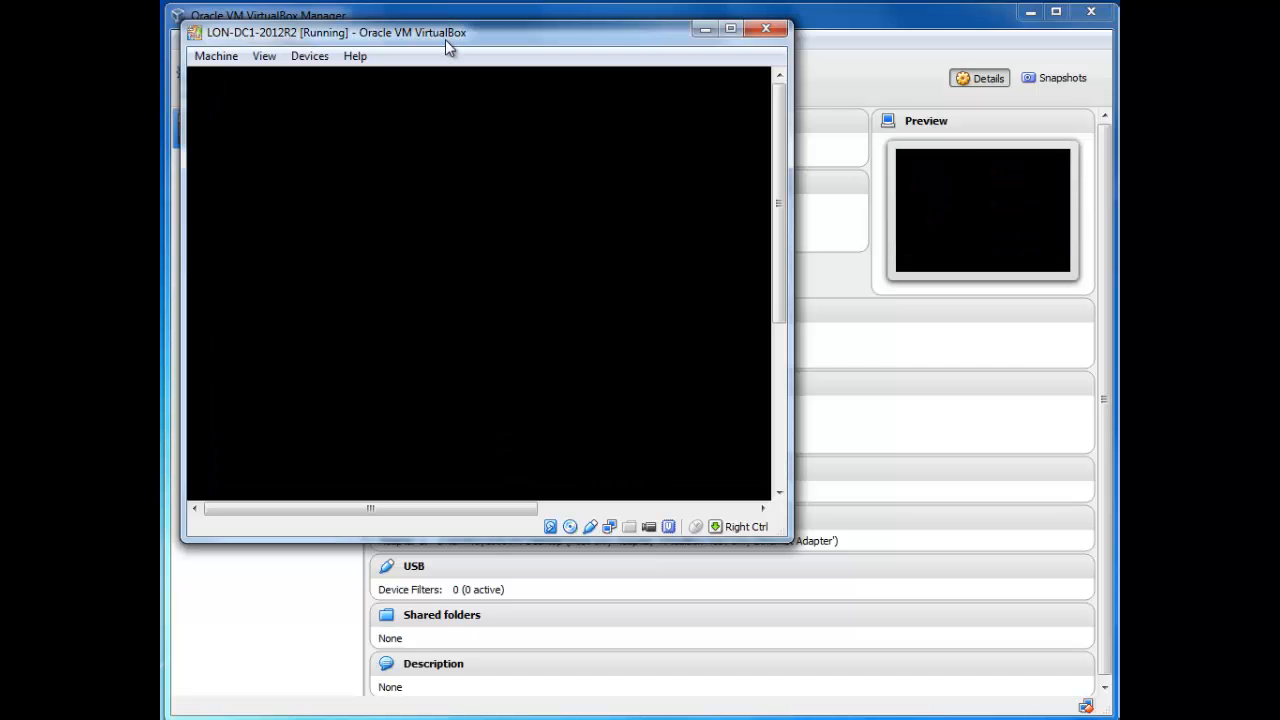
left_click_drag(448, 38, 421, 6)
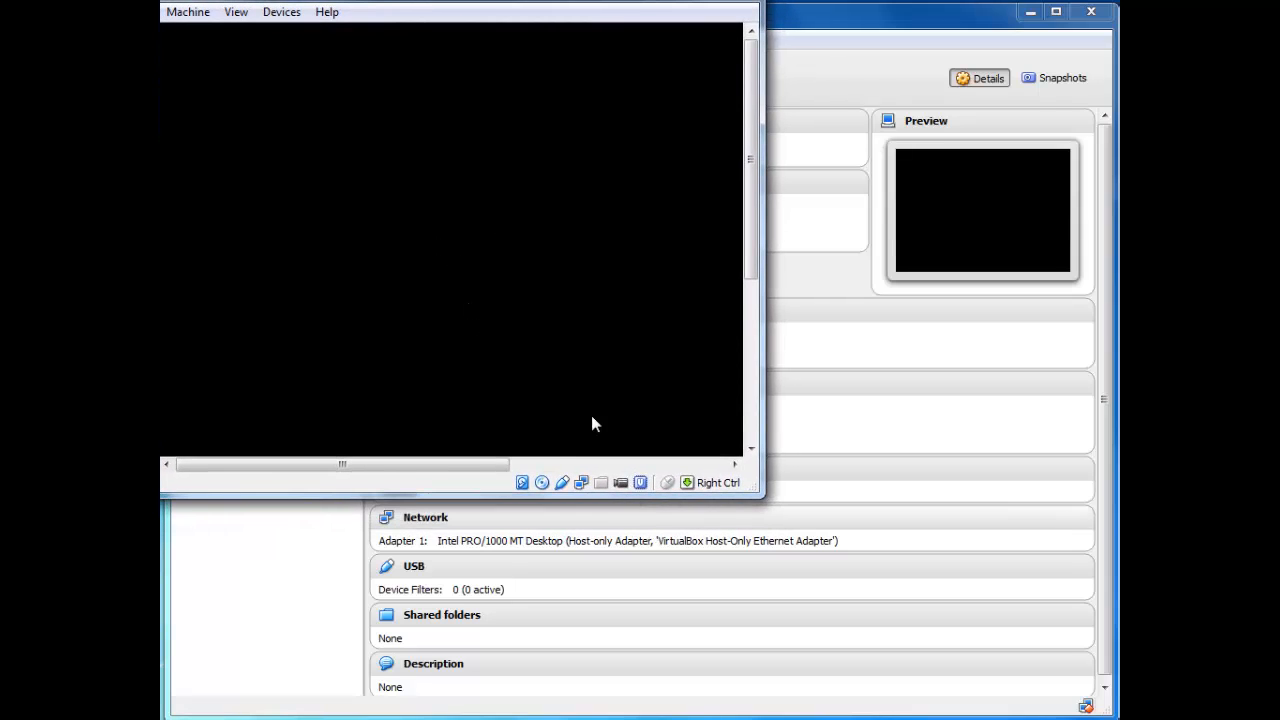
left_click_drag(375, 0, 378, 0)
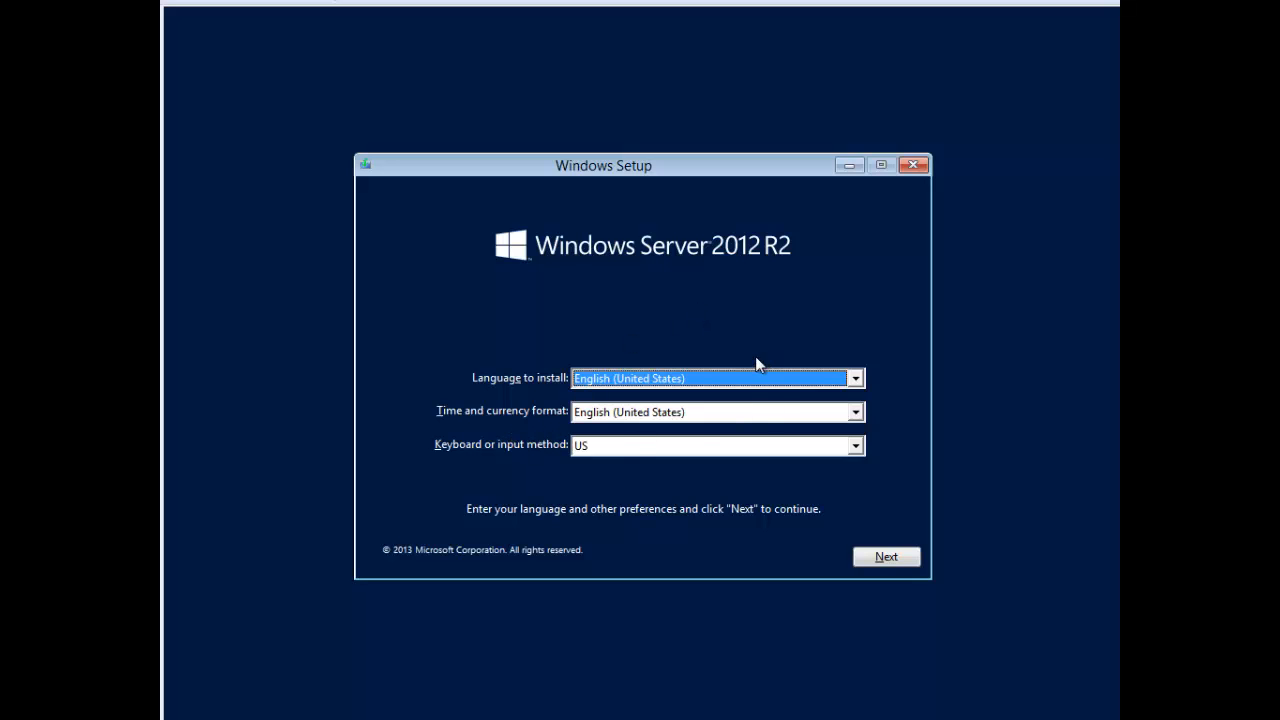
Step: Keep English (United States) language, set English (United Kingdom) time and currency format, and start installing
left_click(748, 386)
left_click(748, 390)
left_click(780, 414)
left_click(856, 432)
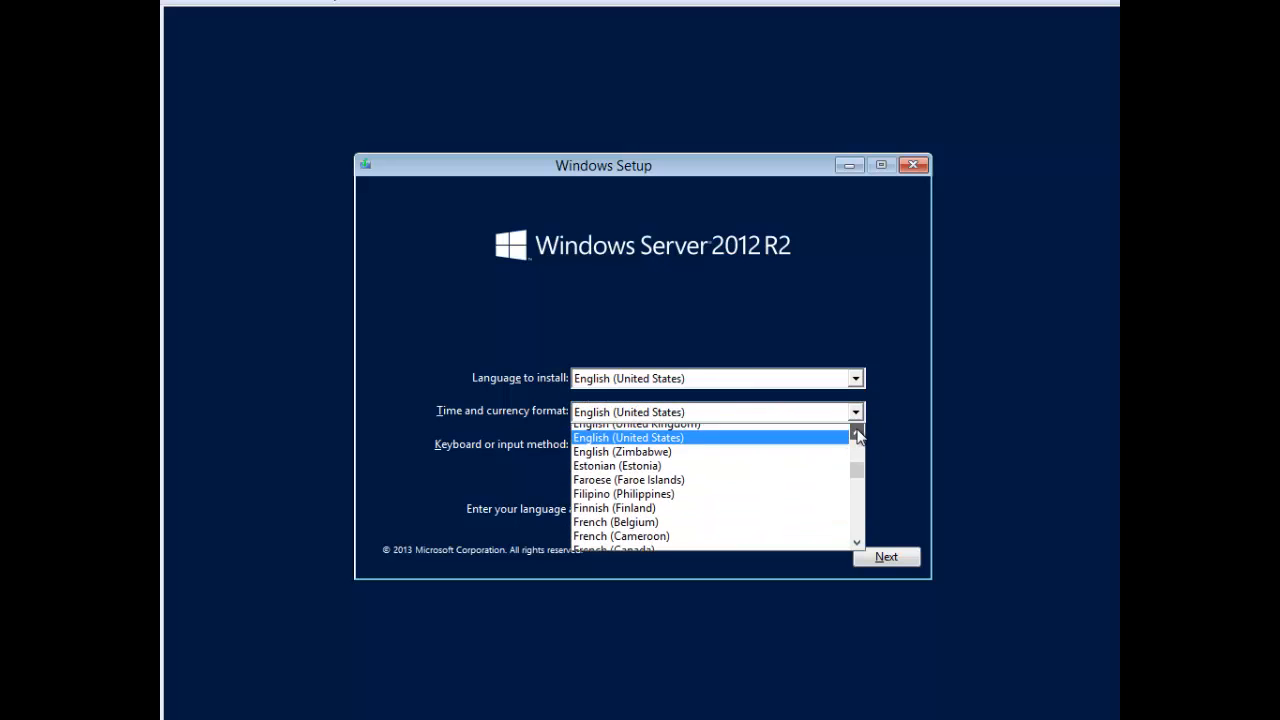
left_click(828, 436)
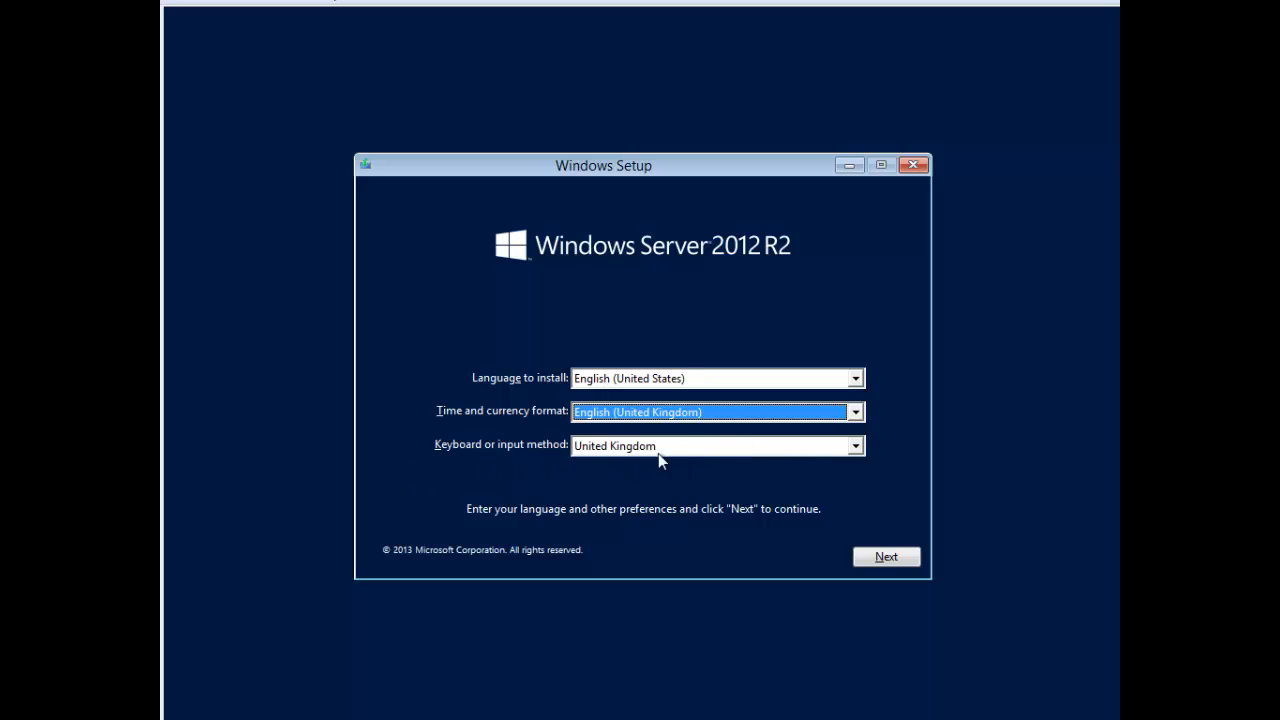
left_click(912, 557)
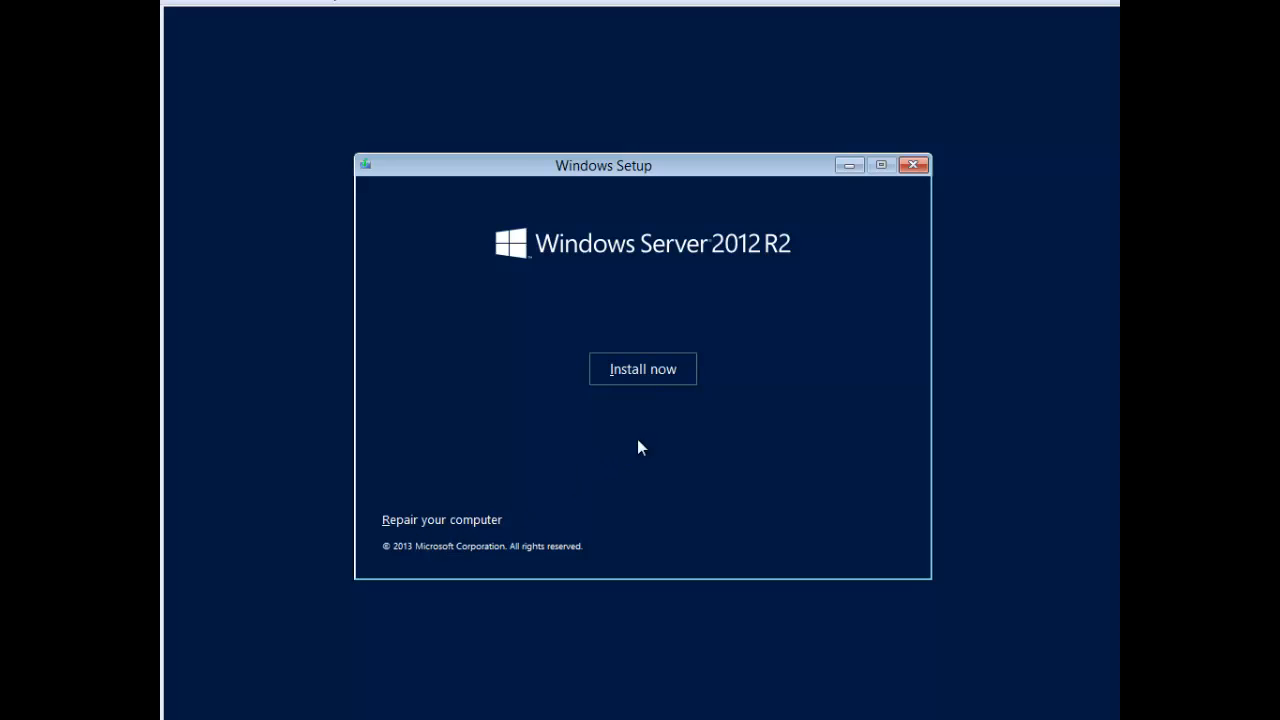
left_click(666, 372)
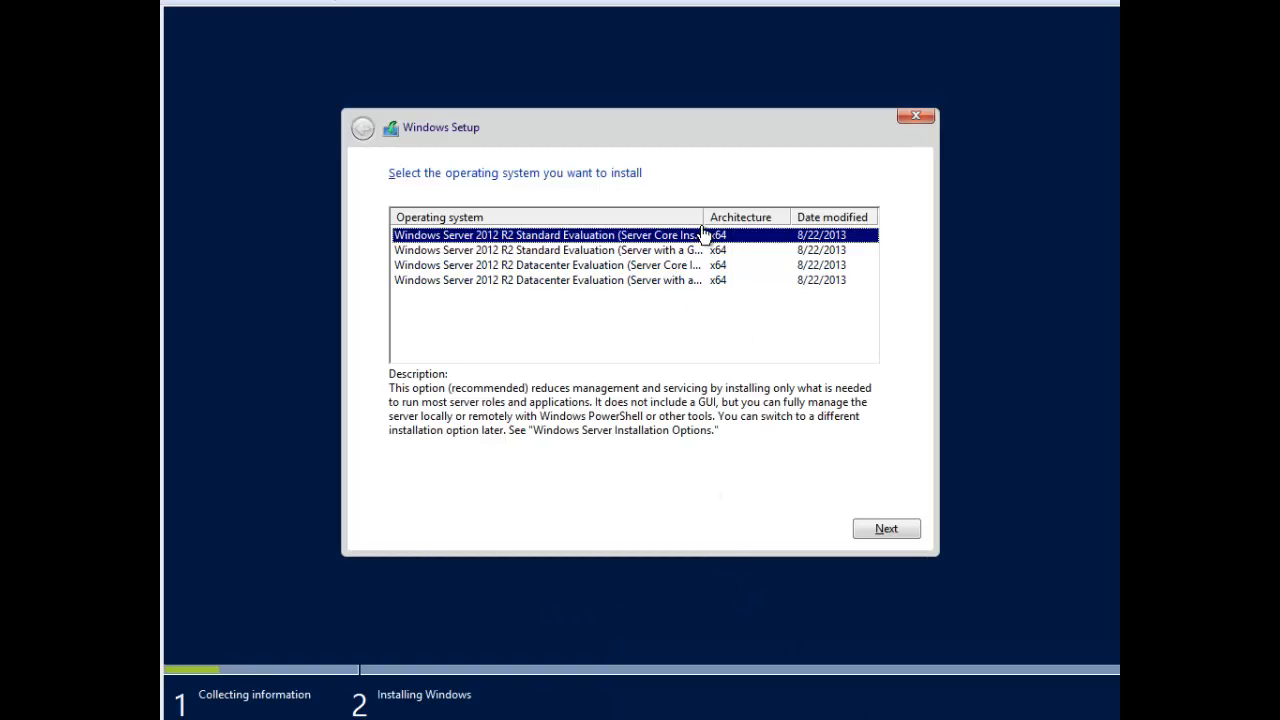
Step: Choose Windows Server 2012 R2 Datacenter Evaluation (Server with a GUI) and continue
left_click_drag(703, 216, 742, 216)
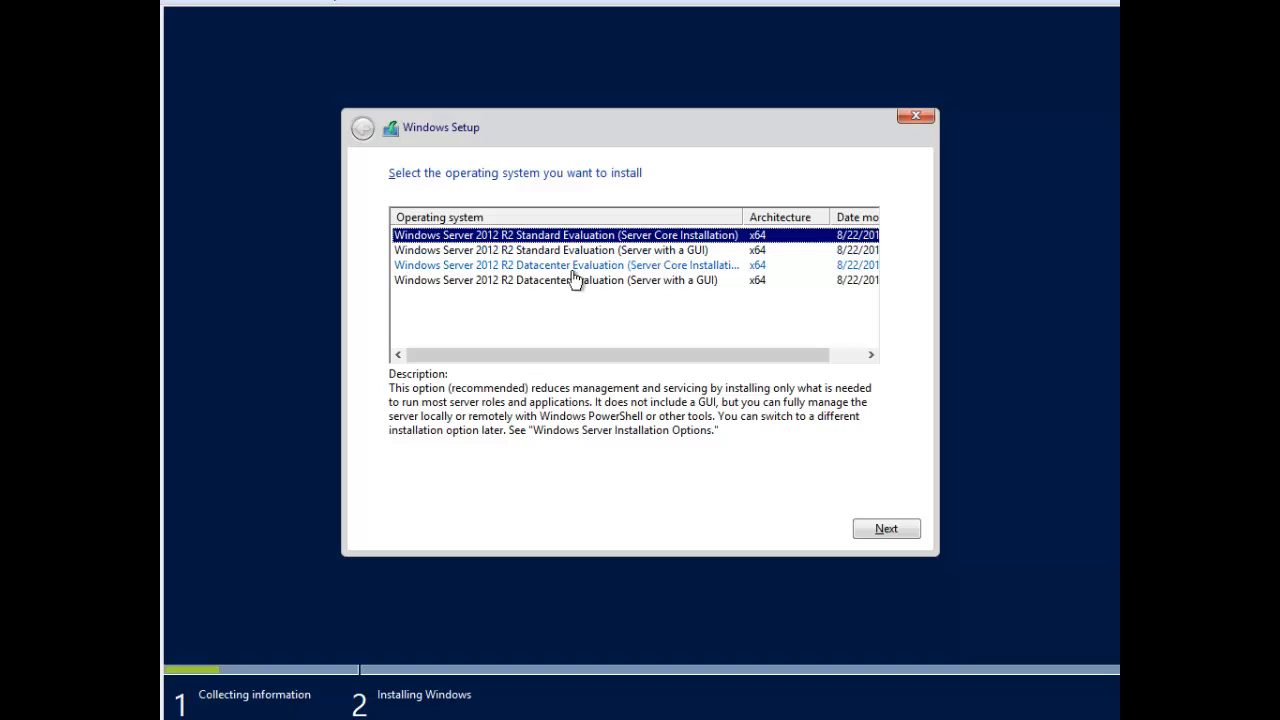
left_click(650, 282)
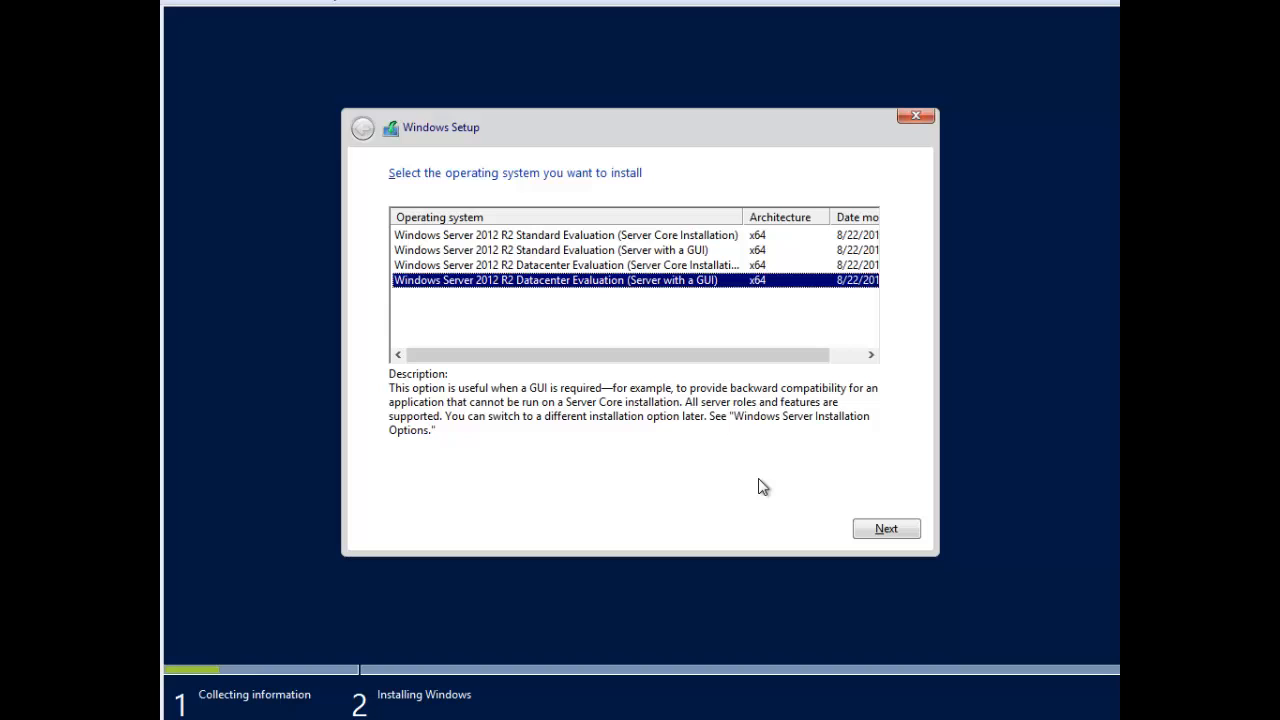
left_click(874, 531)
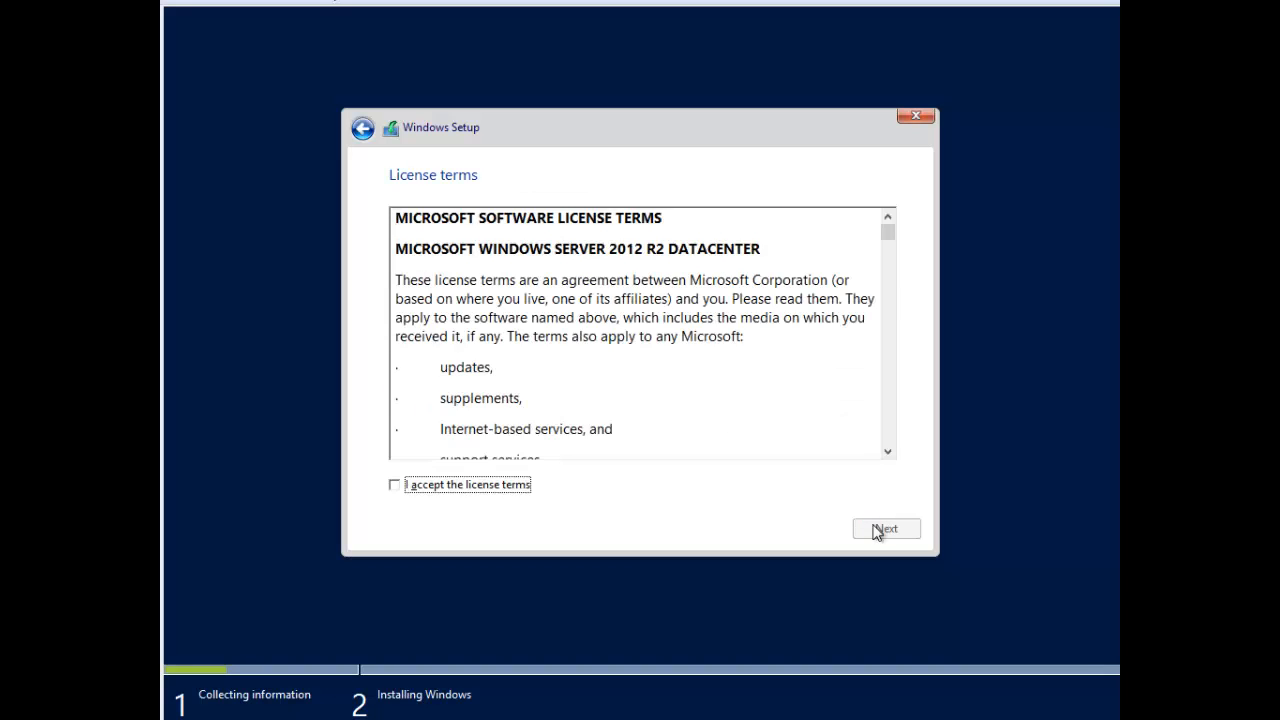
Step: Scroll through and accept the Windows Server 2012 R2 license terms, then continue
left_click(894, 246)
left_click_drag(893, 297, 897, 345)
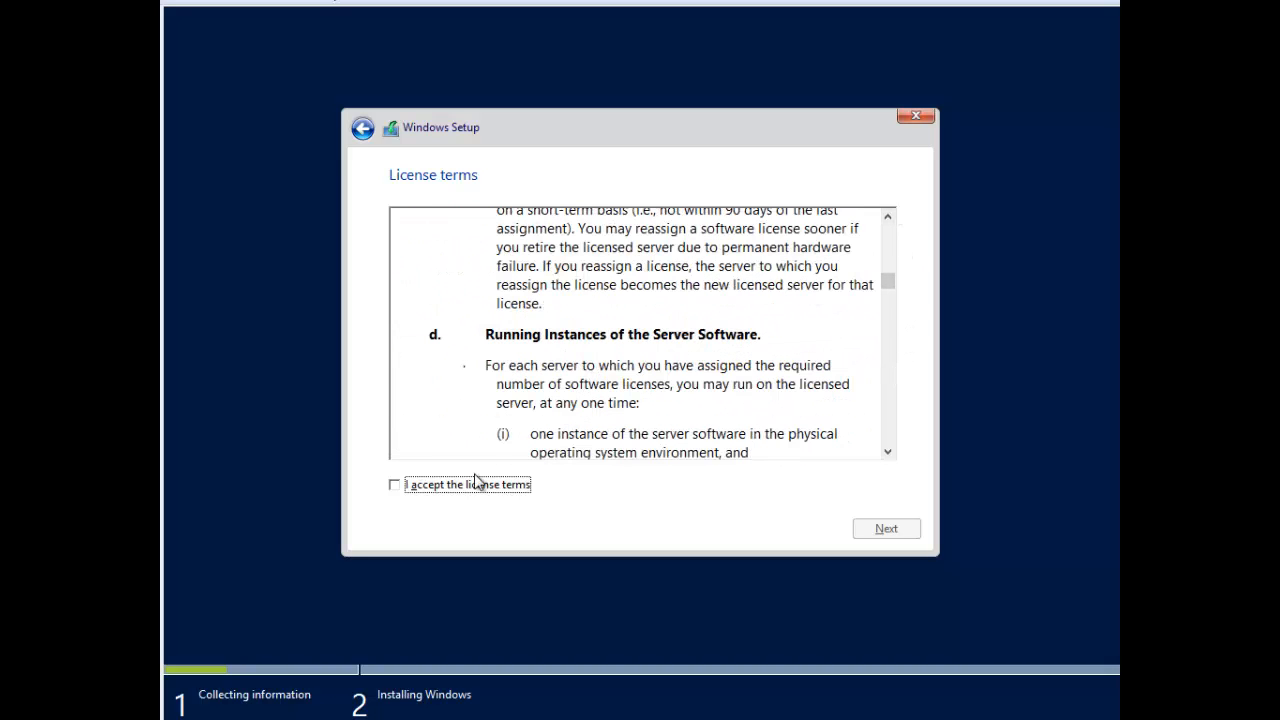
left_click(408, 494)
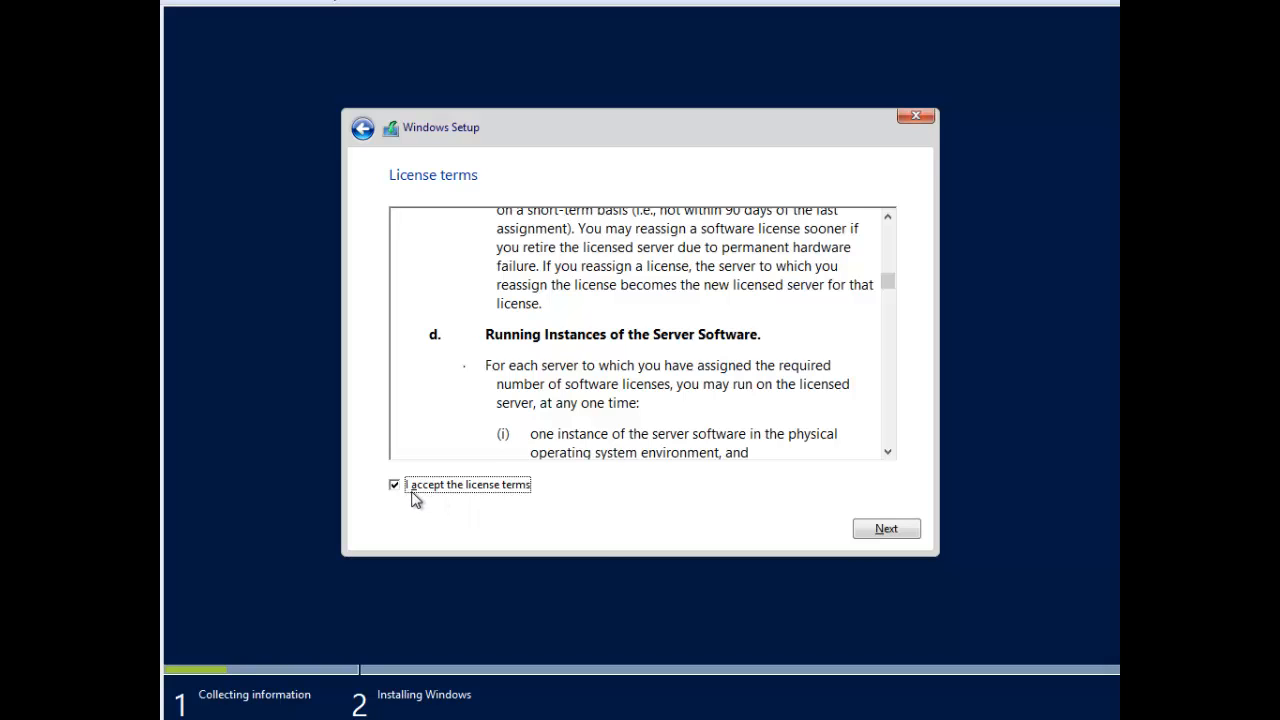
left_click(900, 531)
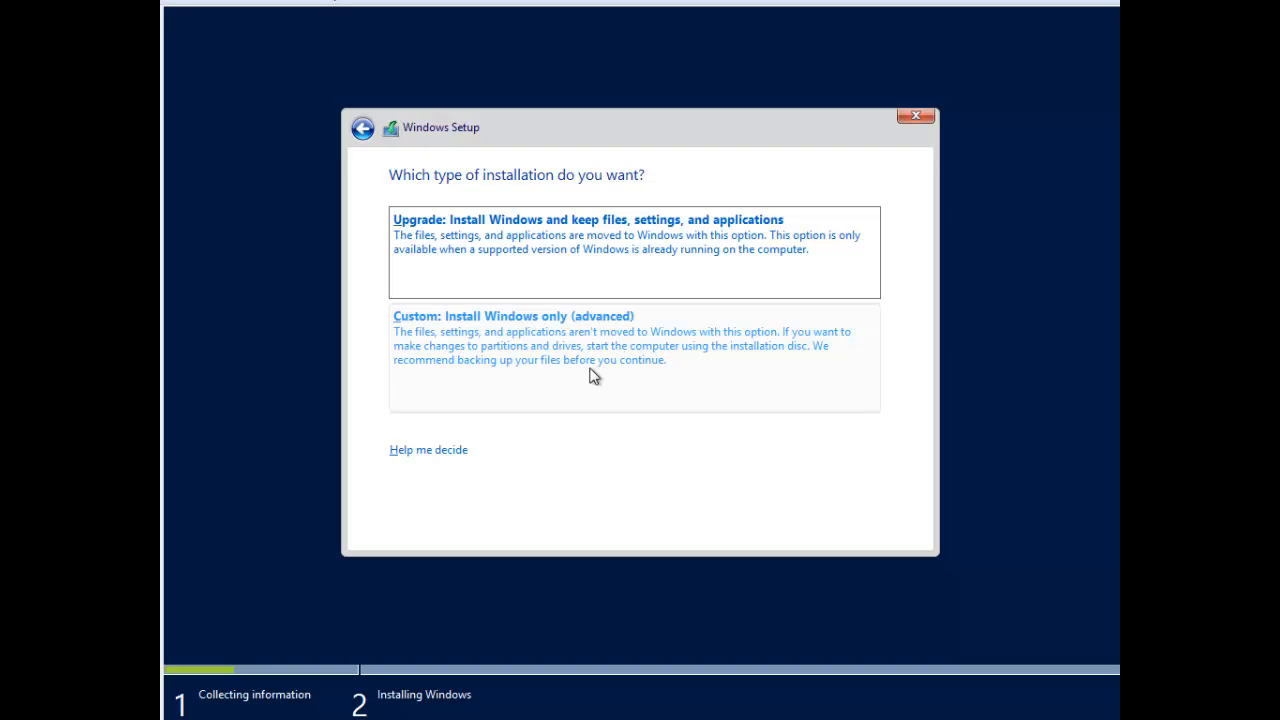
Step: Choose Custom install and install onto Drive 0's 60.0 GB unallocated space without creating a partition
left_click(538, 376)
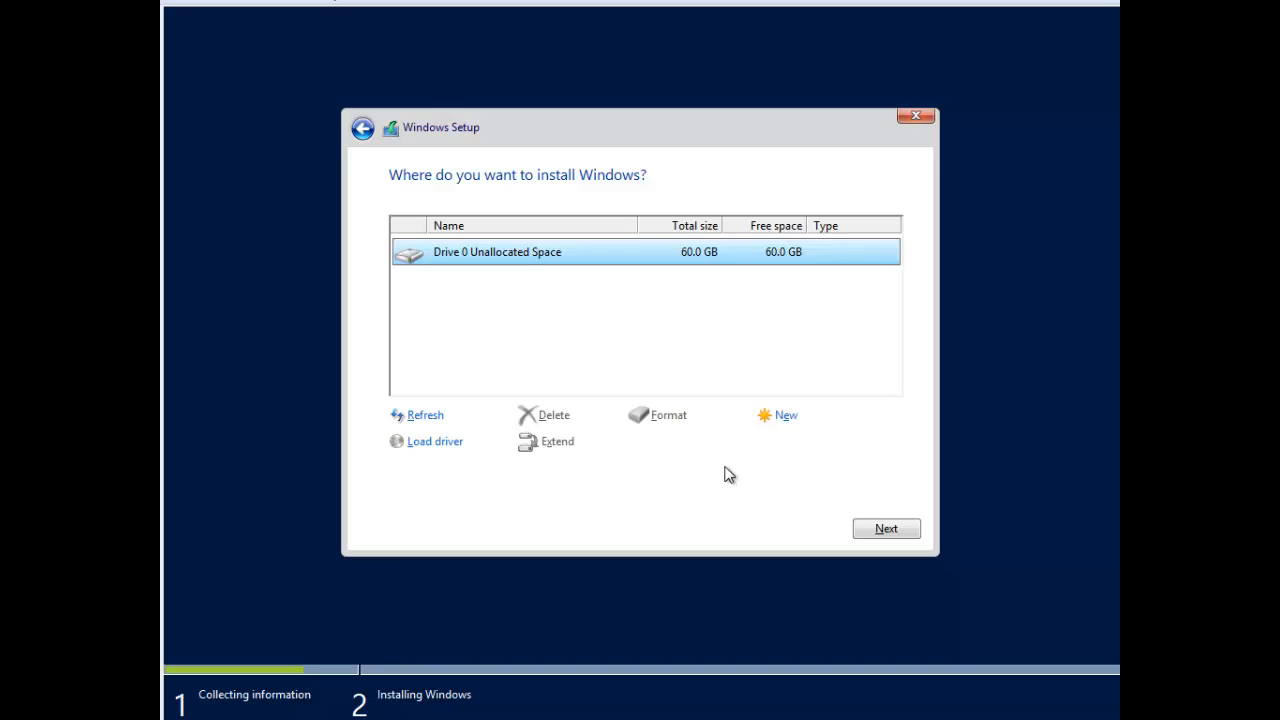
left_click(789, 424)
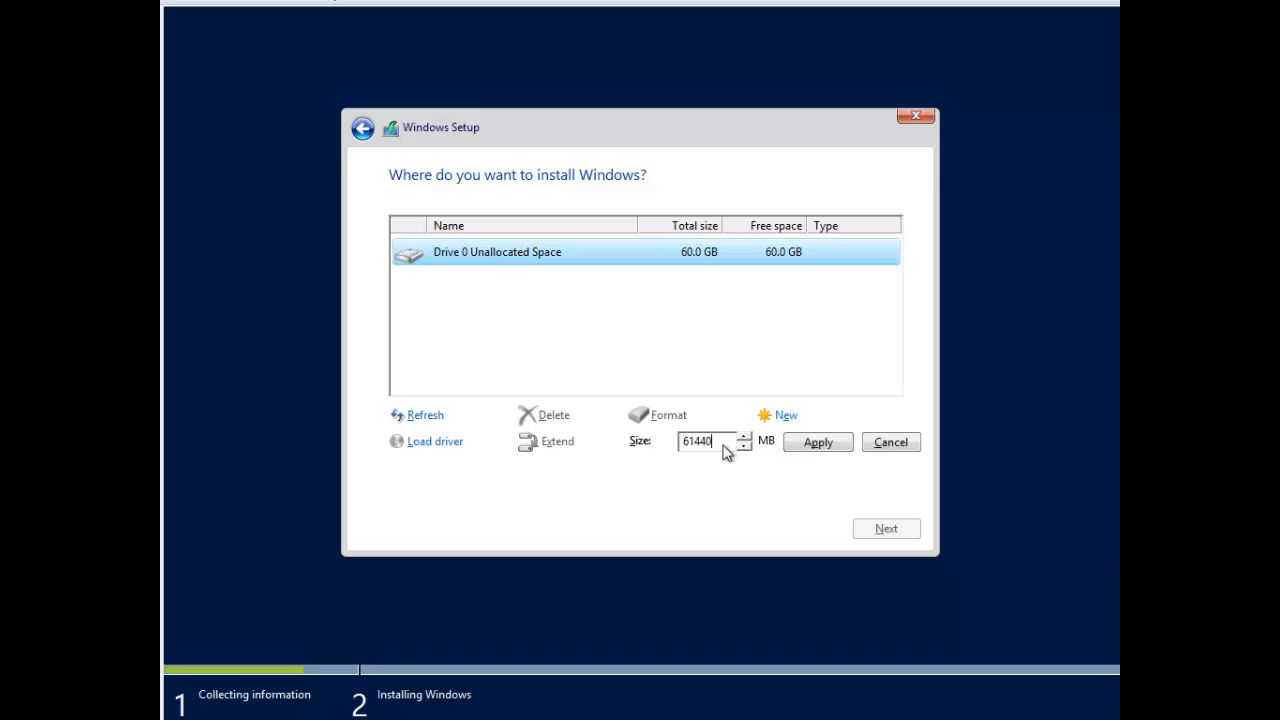
left_click_drag(722, 448, 686, 455)
left_click(889, 446)
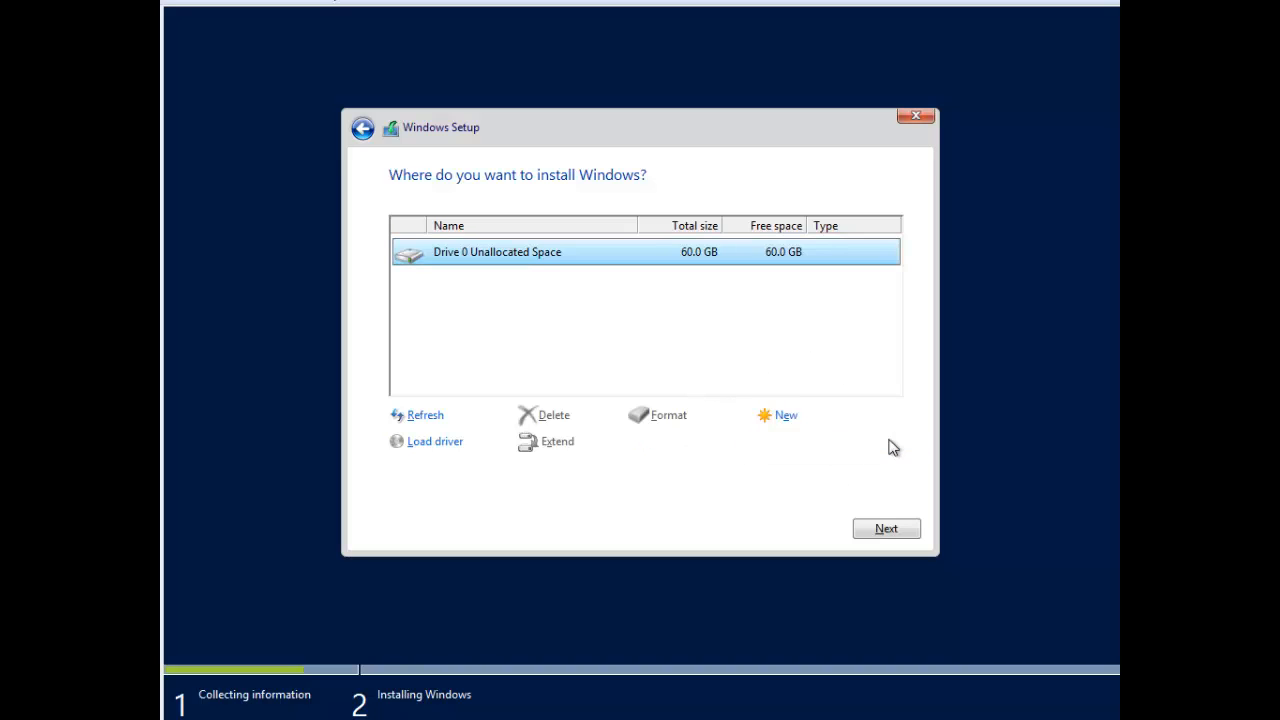
left_click(889, 527)
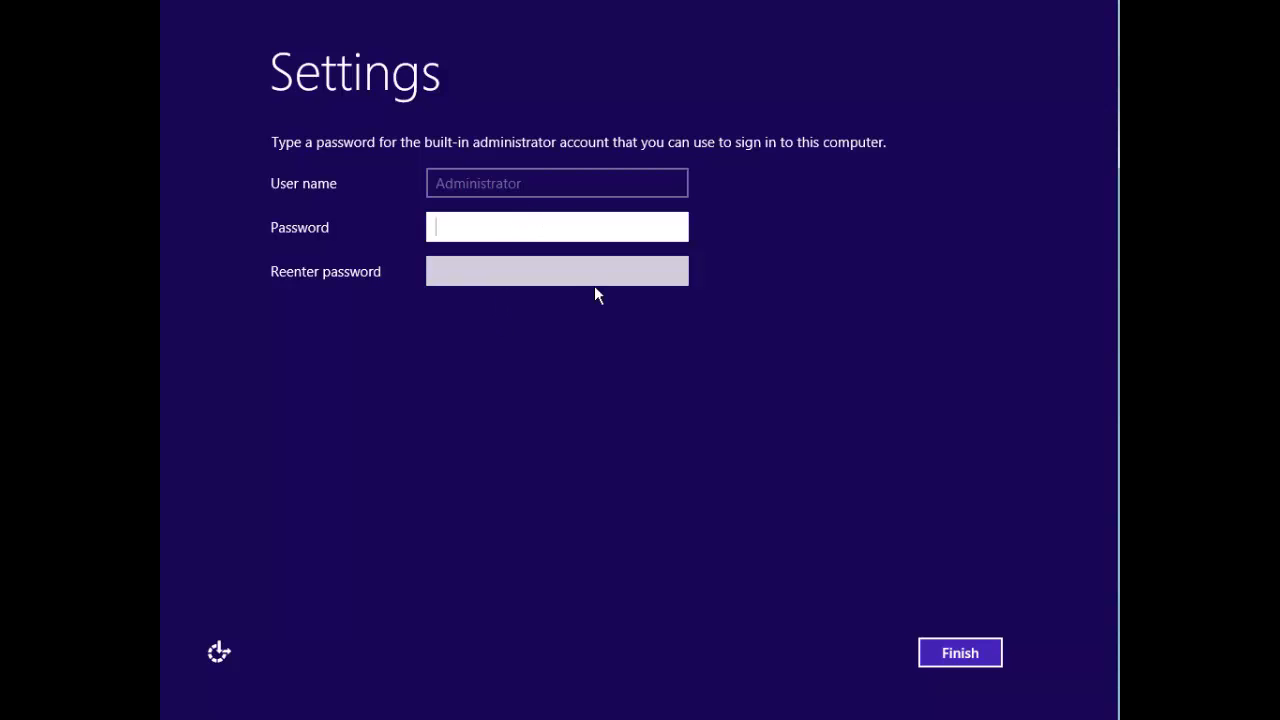
Step: Enter and confirm the Administrator password, check it with the eye icon, and finish Setup
type("P@ssw0rd")
key("Tab")
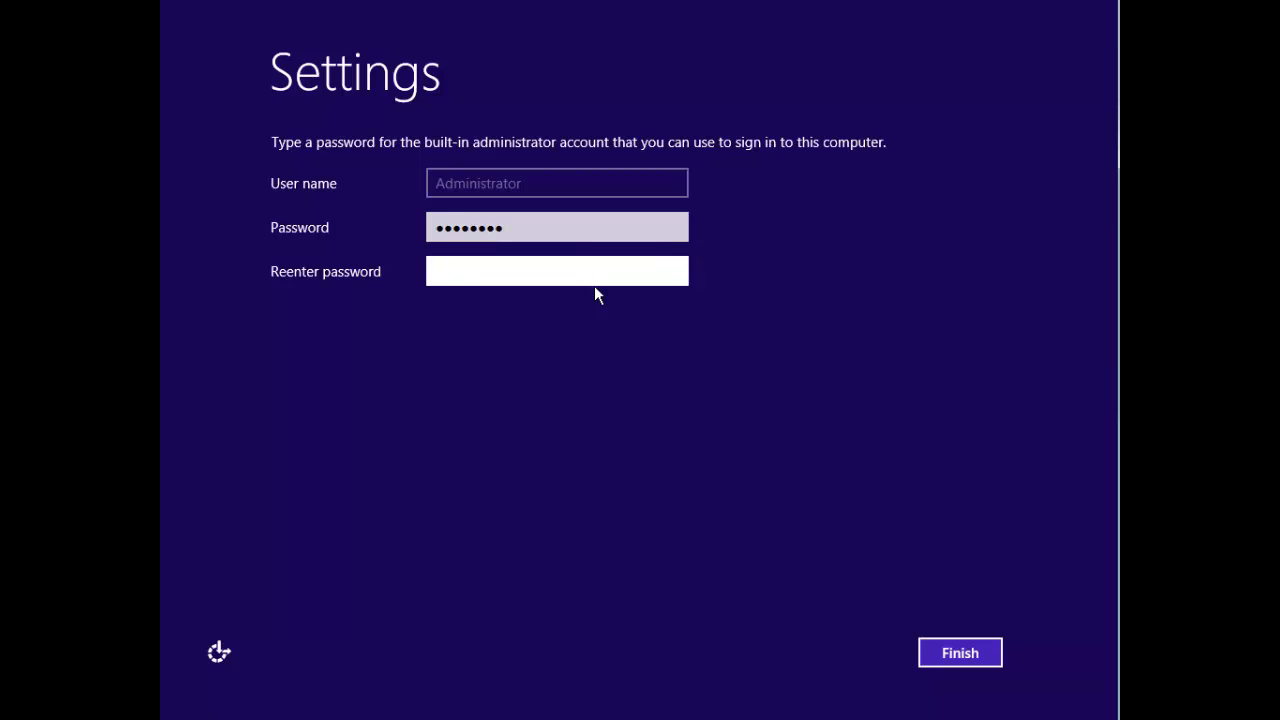
type("P@ss")
type("w0rd")
left_click(673, 274)
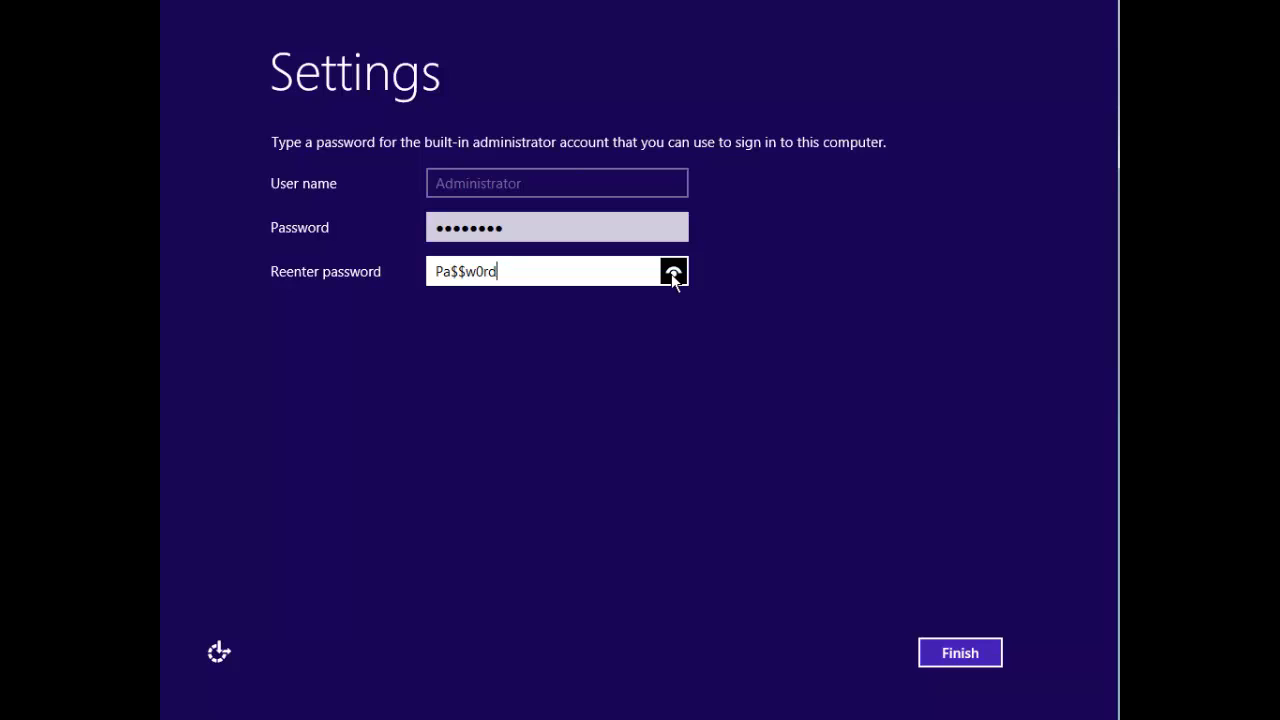
left_click(673, 276)
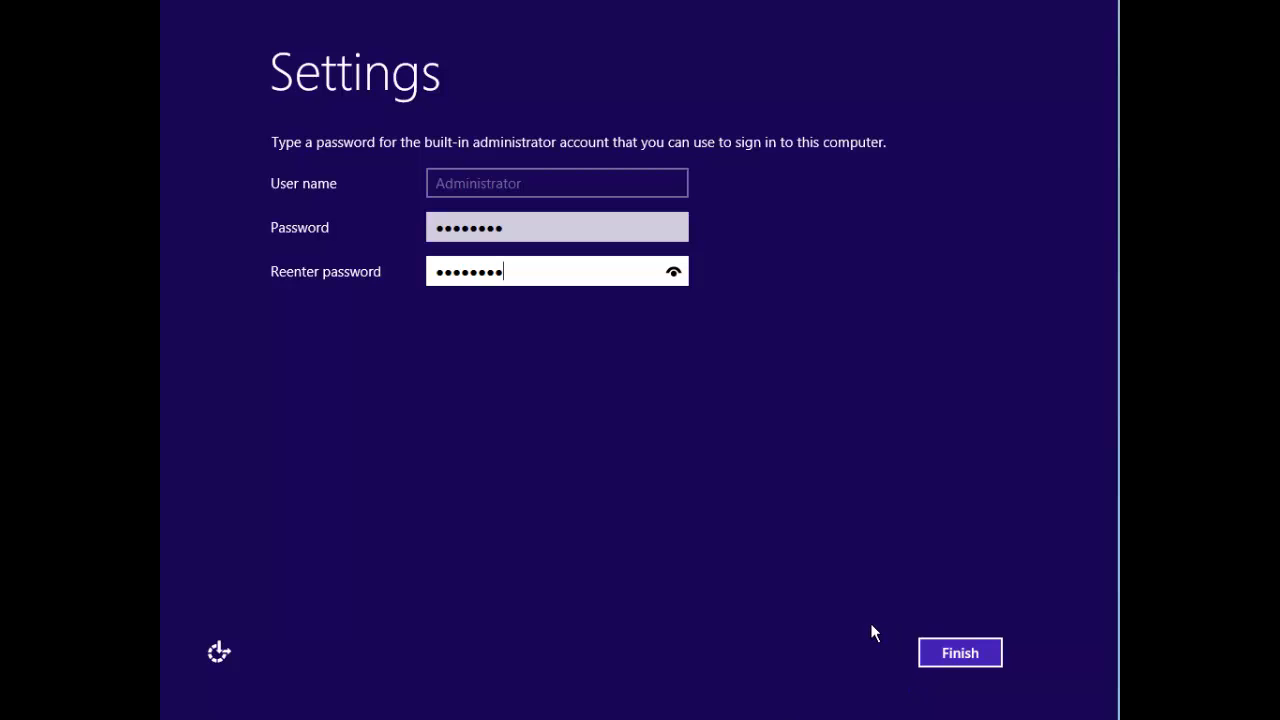
left_click(960, 655)
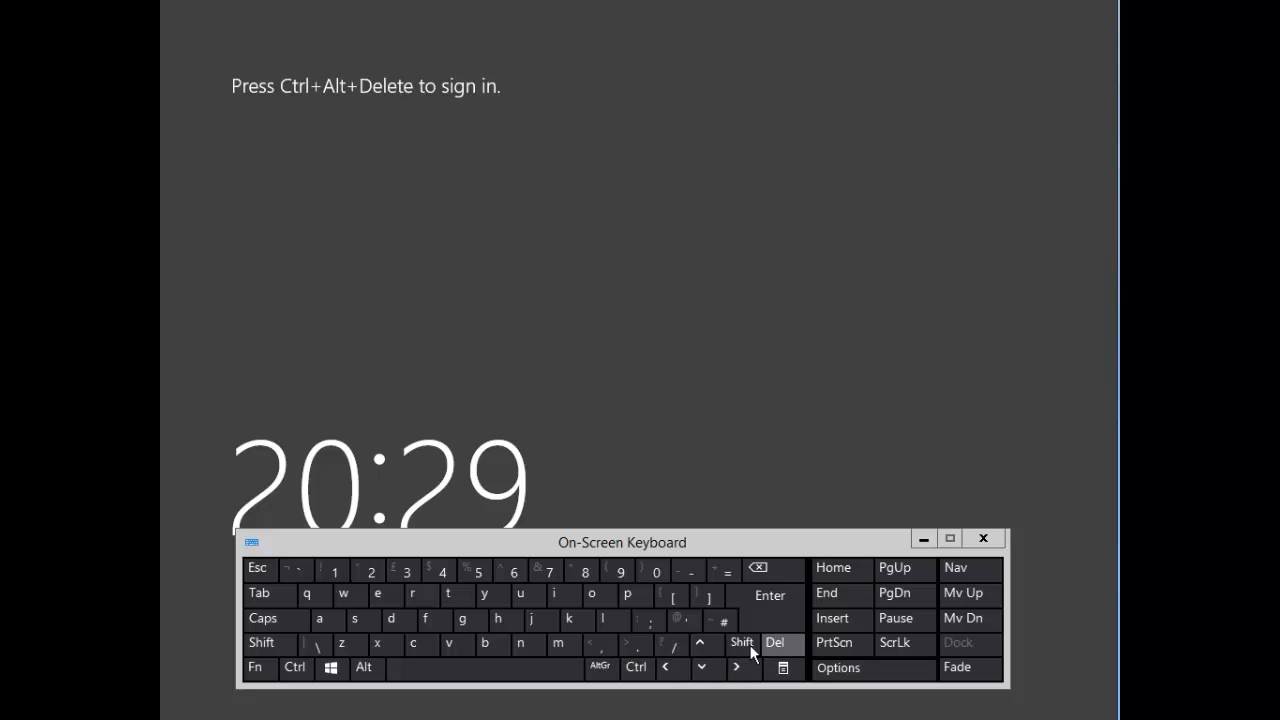
Step: Send Ctrl+Alt+Delete with the On-Screen Keyboard to reach the Administrator sign-in screen, then close the keyboard
left_click(634, 668)
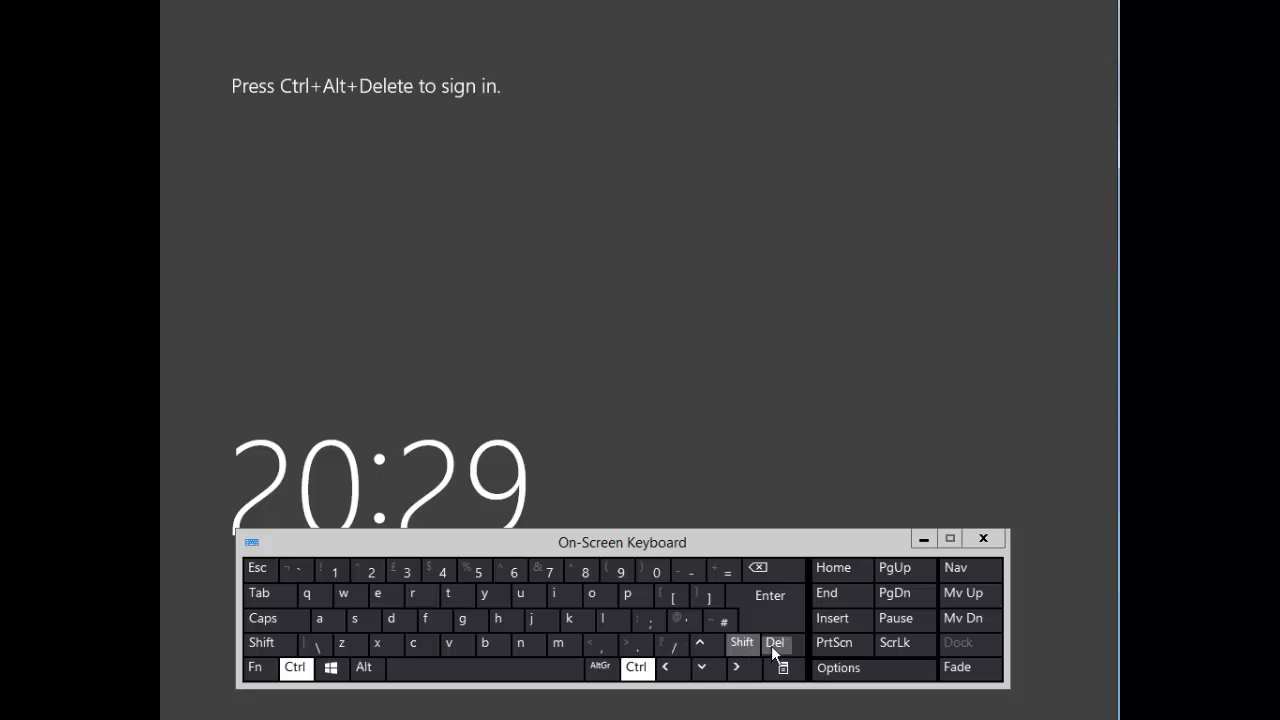
left_click(773, 643)
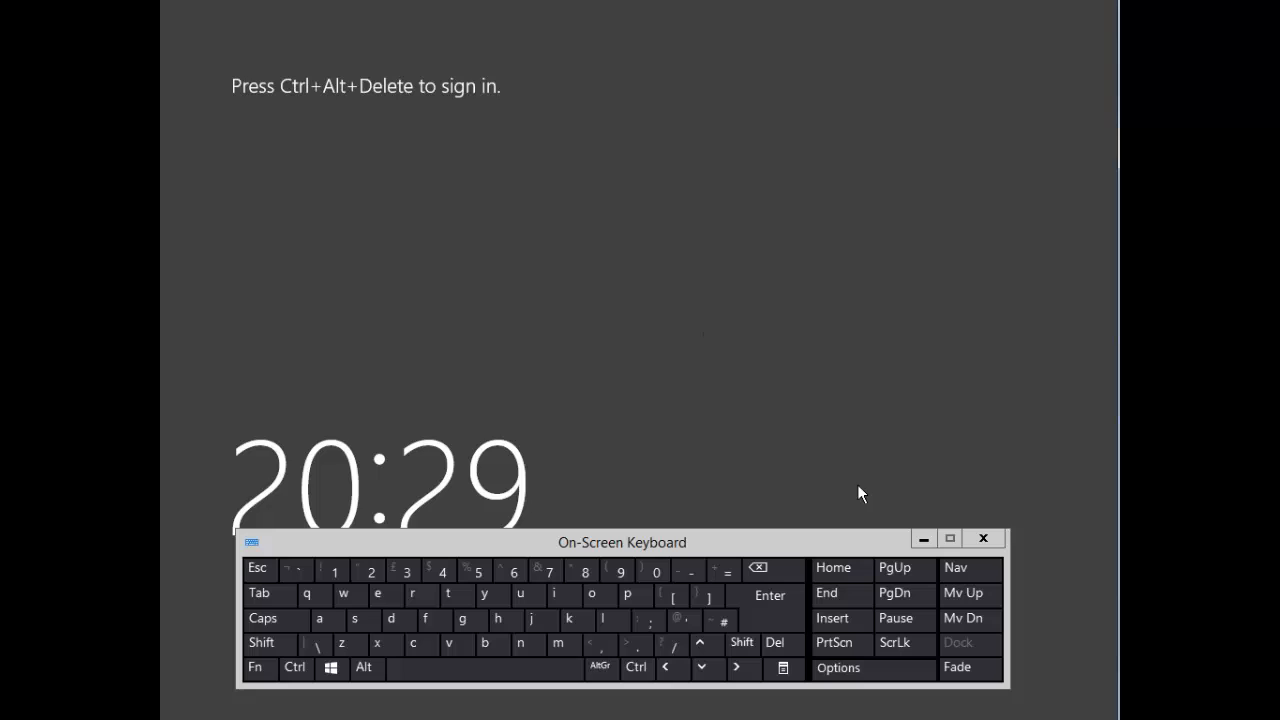
left_click(980, 538)
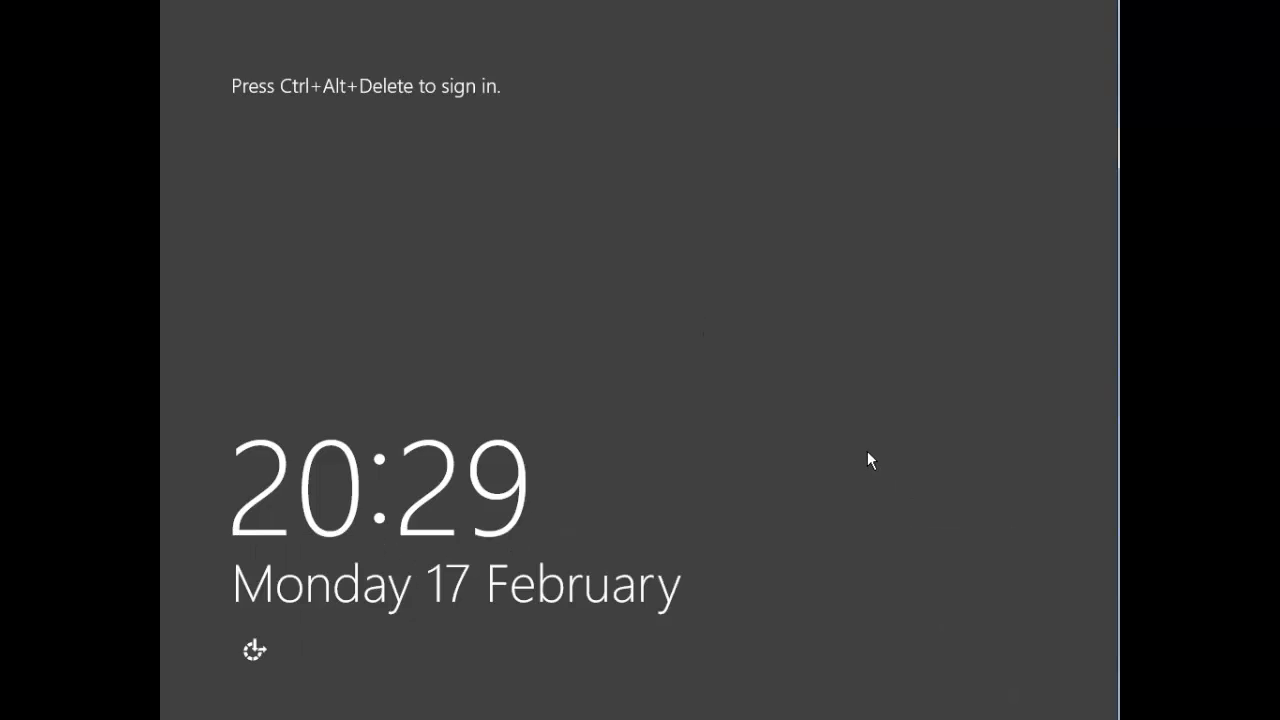
key("ctrl+alt+Delete")
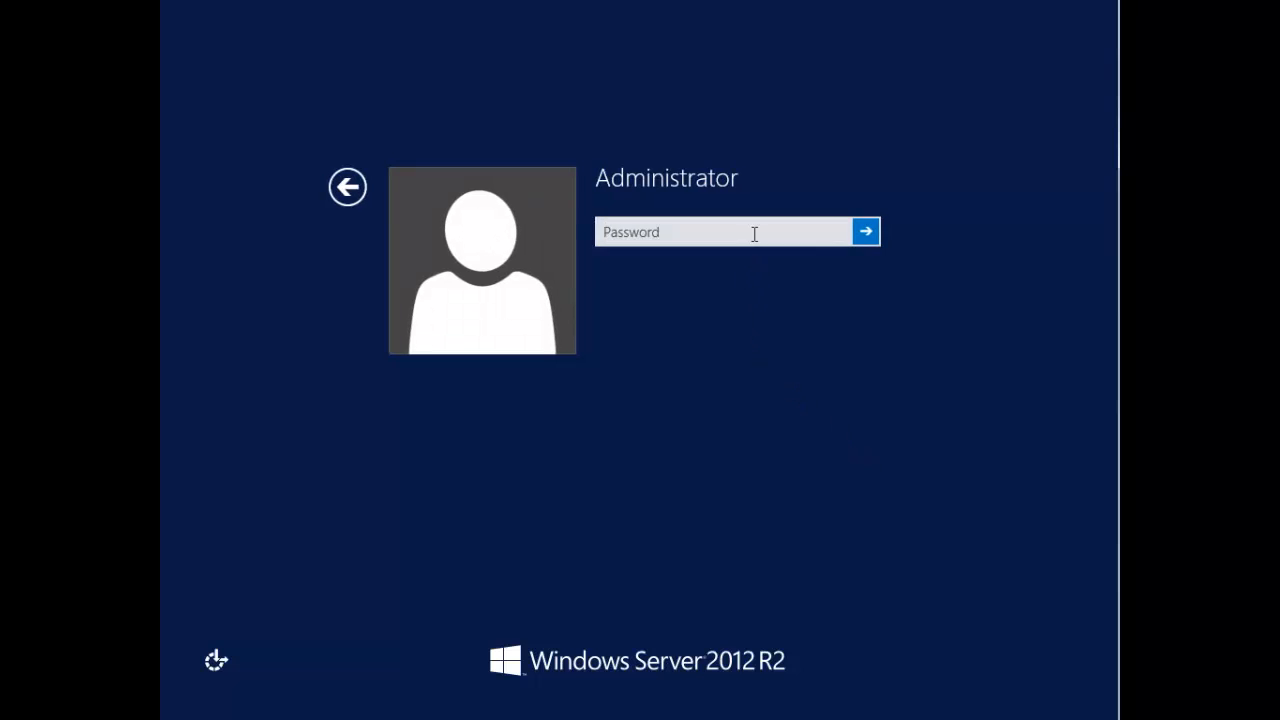
Step: Sign in as Administrator with the account password
left_click(754, 234)
type("********")
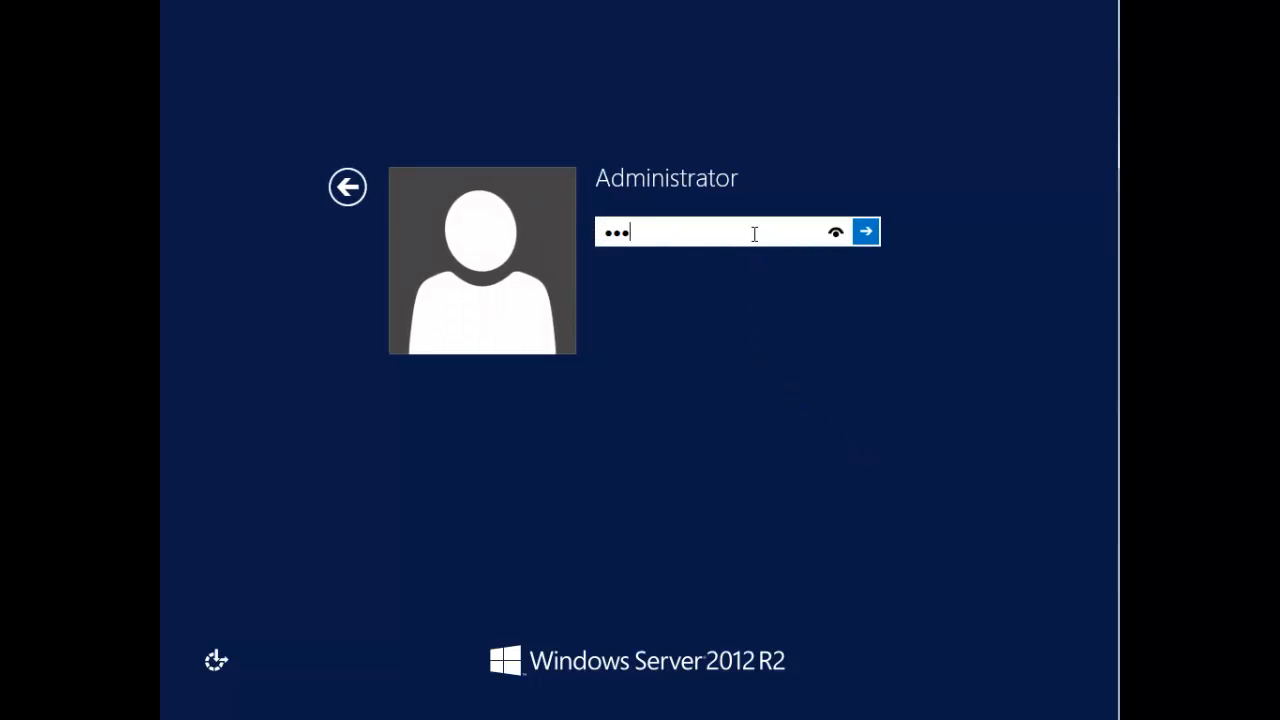
key("Return")
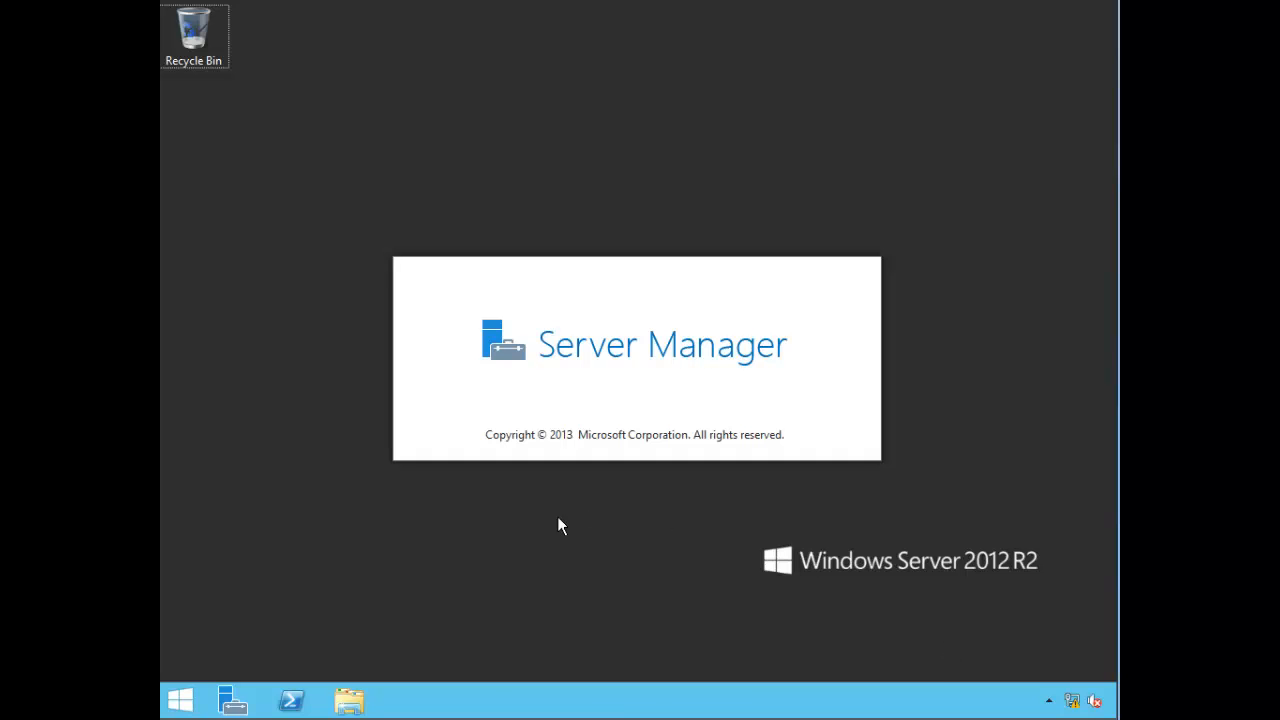
Step: Go from the Start screen back to the desktop so Server Manager's Dashboard loads
left_click(176, 706)
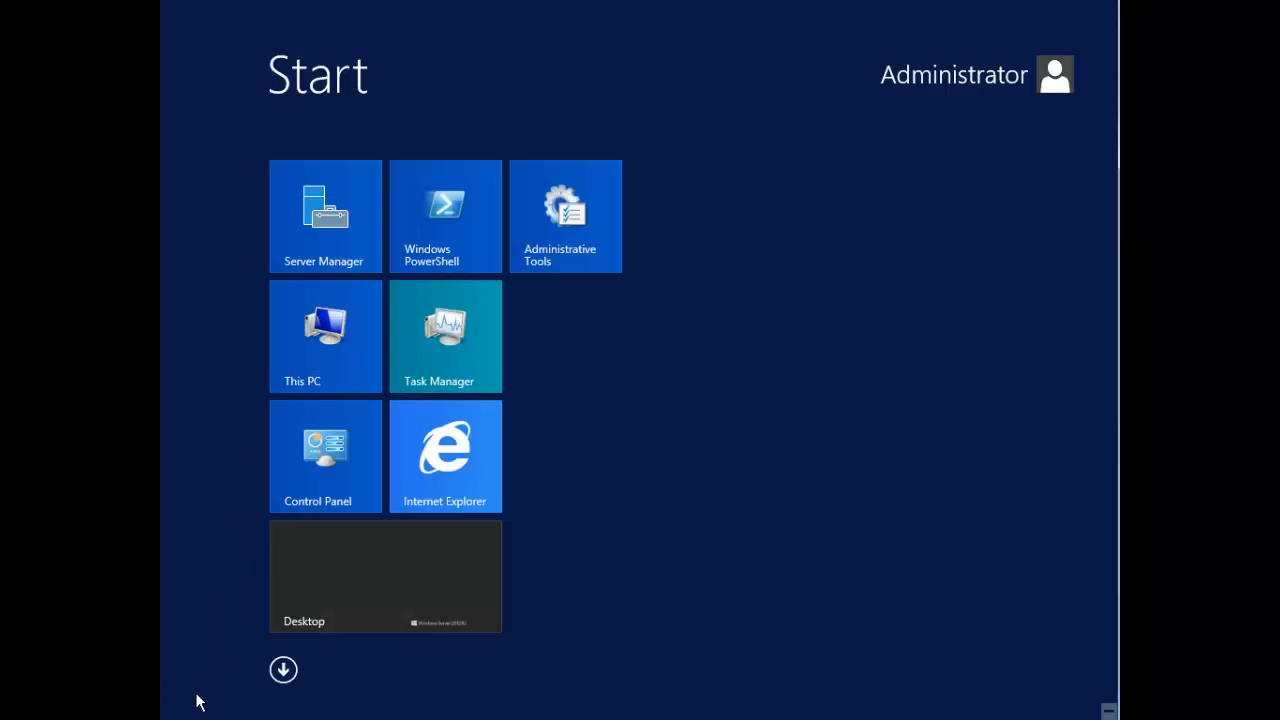
left_click(391, 580)
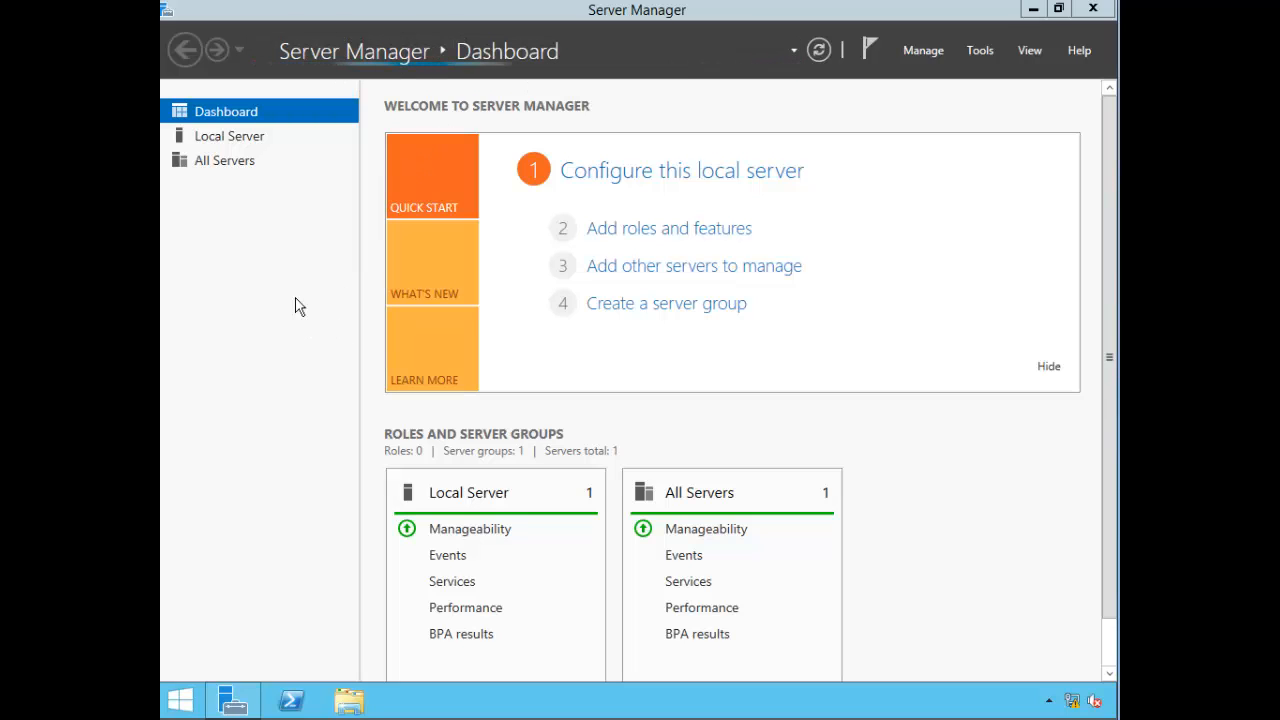
Step: Show the Local Server page and open Network Connections via its Ethernet link
left_click(252, 138)
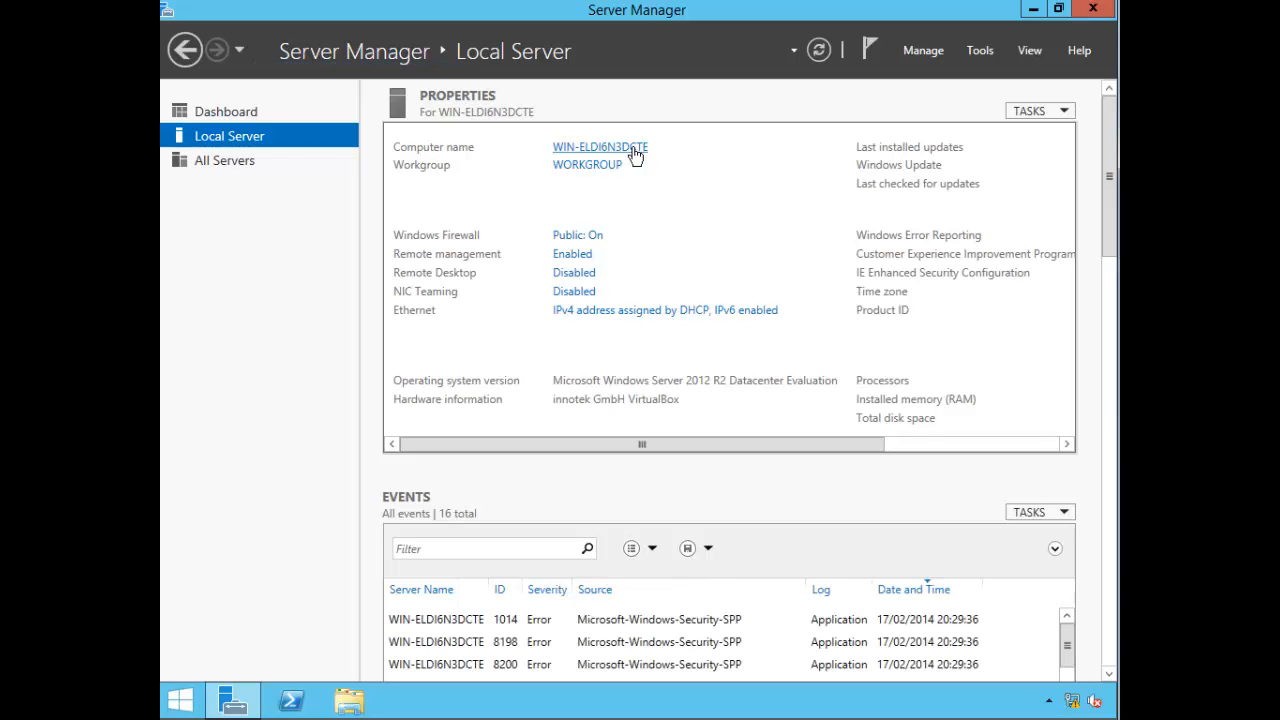
left_click(661, 313)
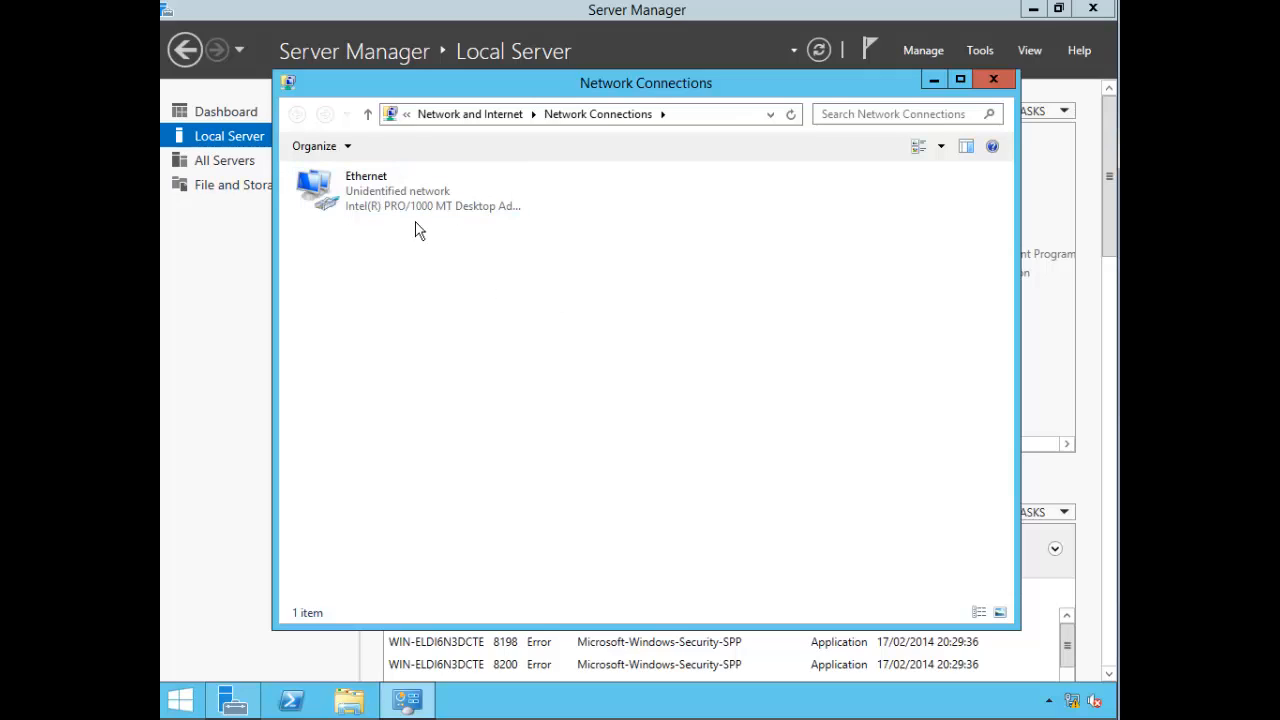
Step: Open the Ethernet adapter's Internet Protocol Version 4 (TCP/IPv4) Properties dialog
left_click(363, 207)
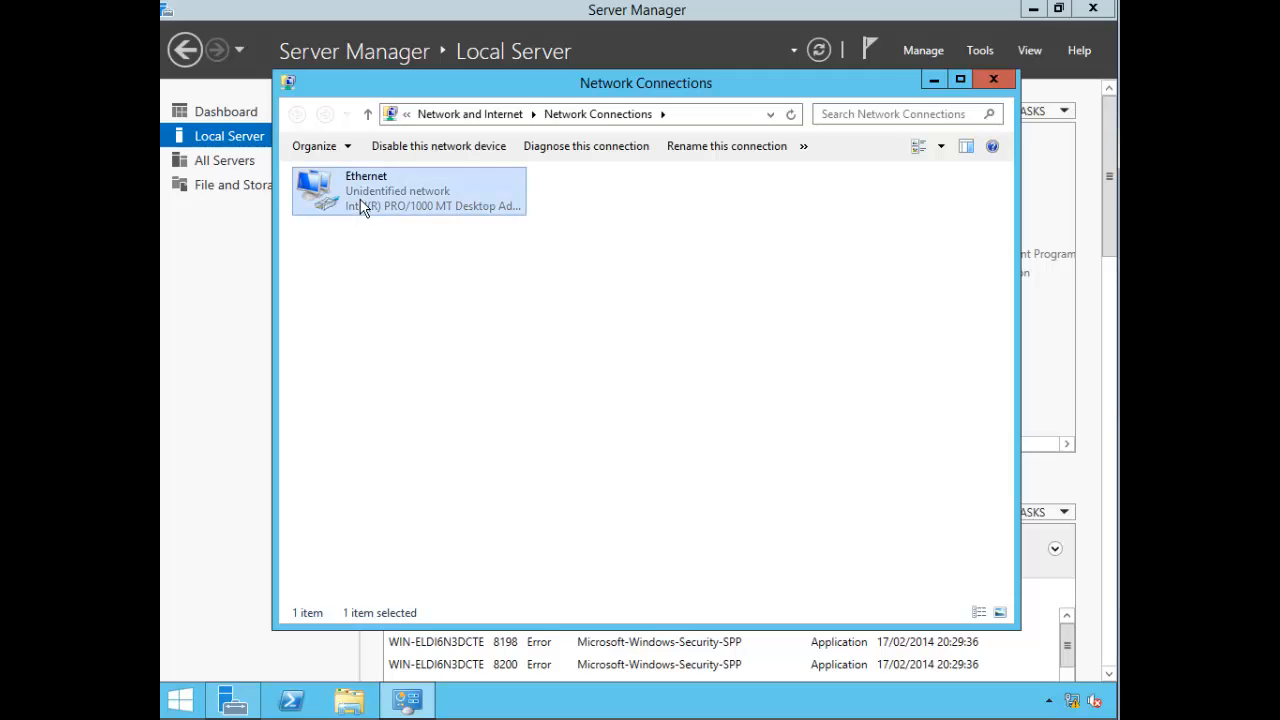
right_click(363, 207)
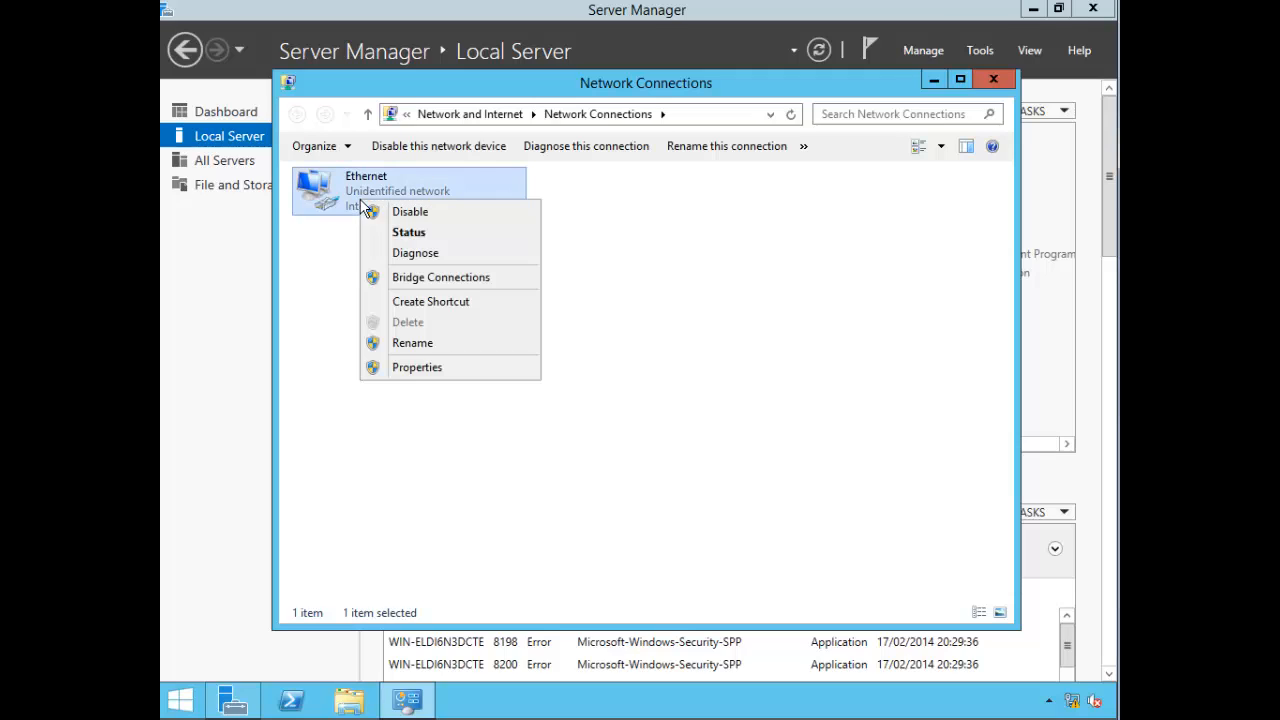
left_click(401, 377)
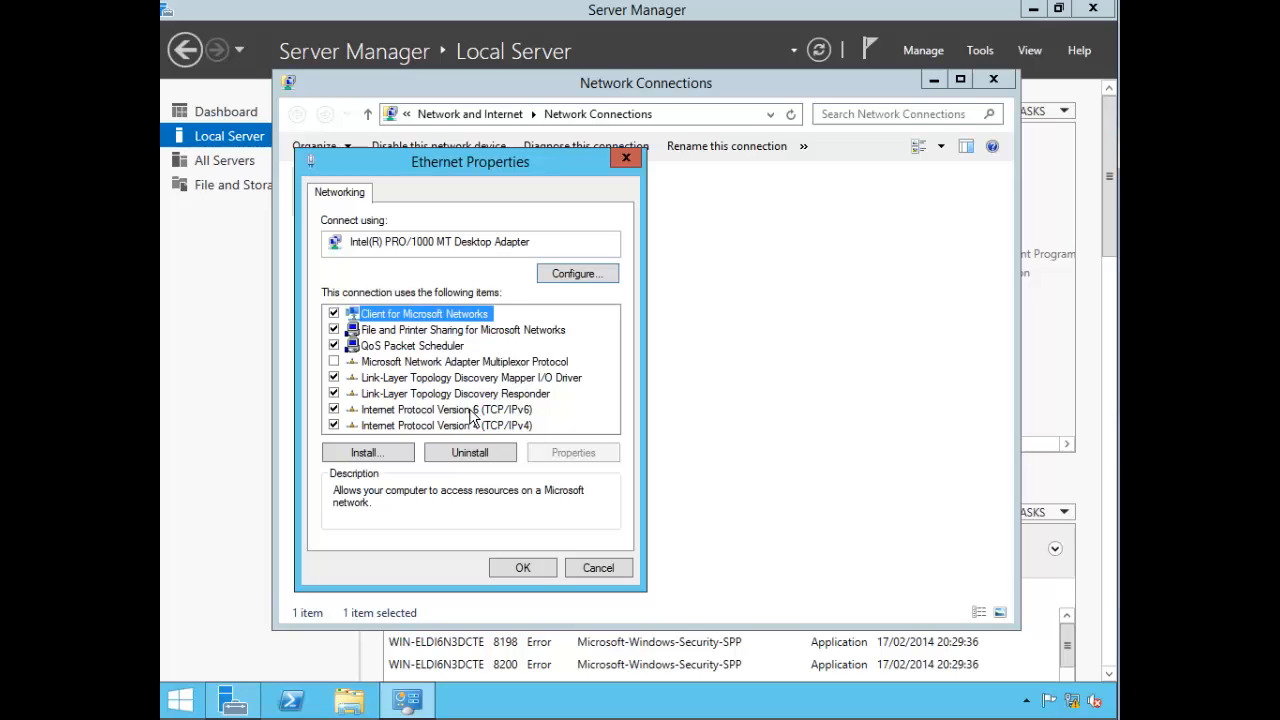
left_click(470, 426)
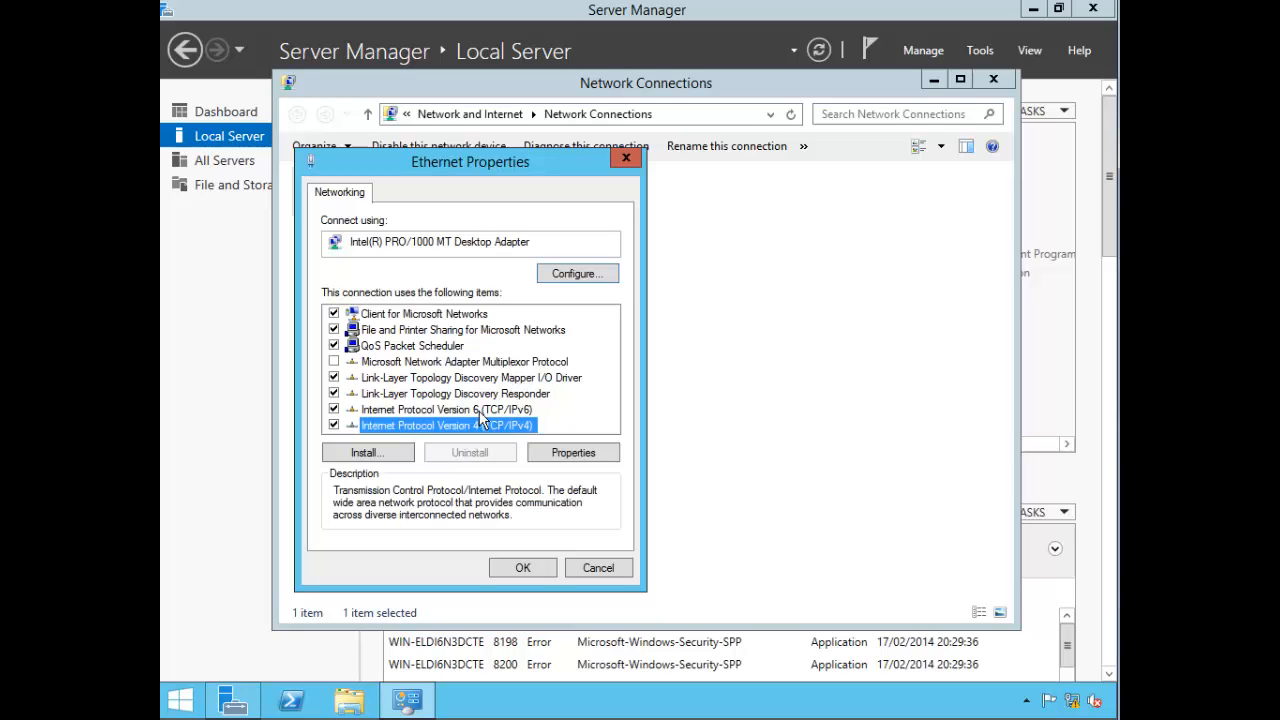
left_click(476, 411)
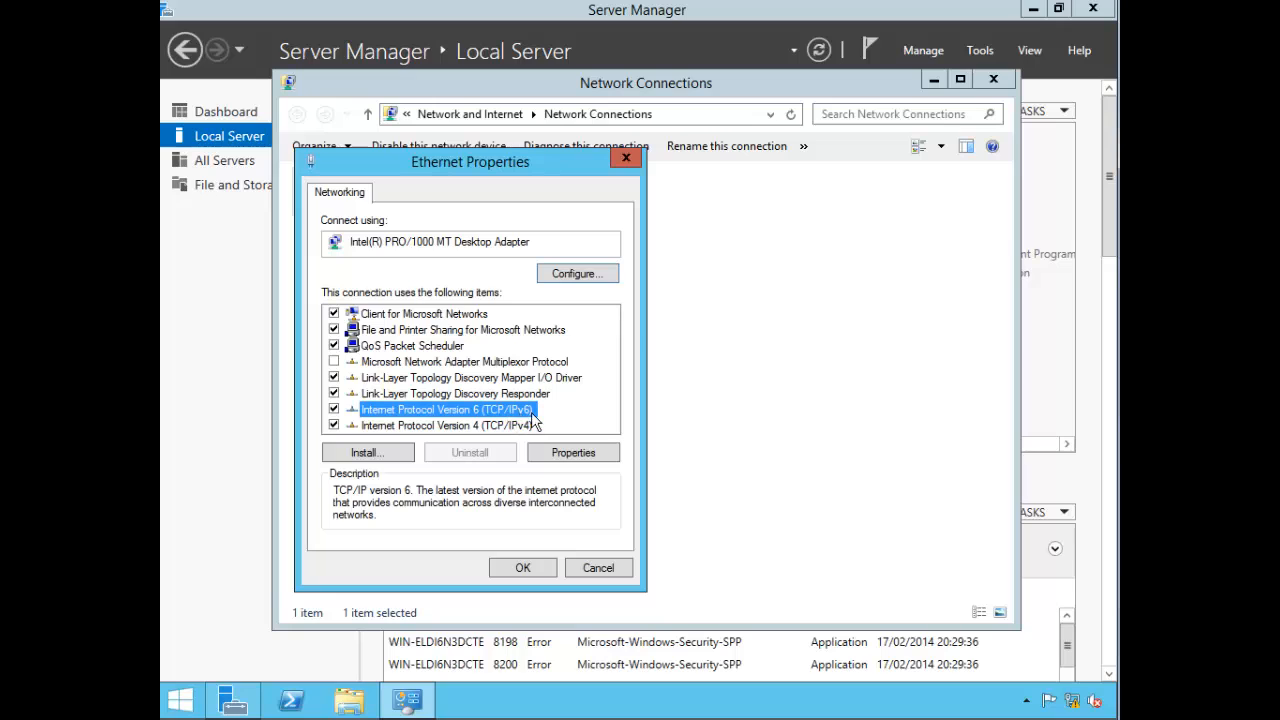
left_click(388, 427)
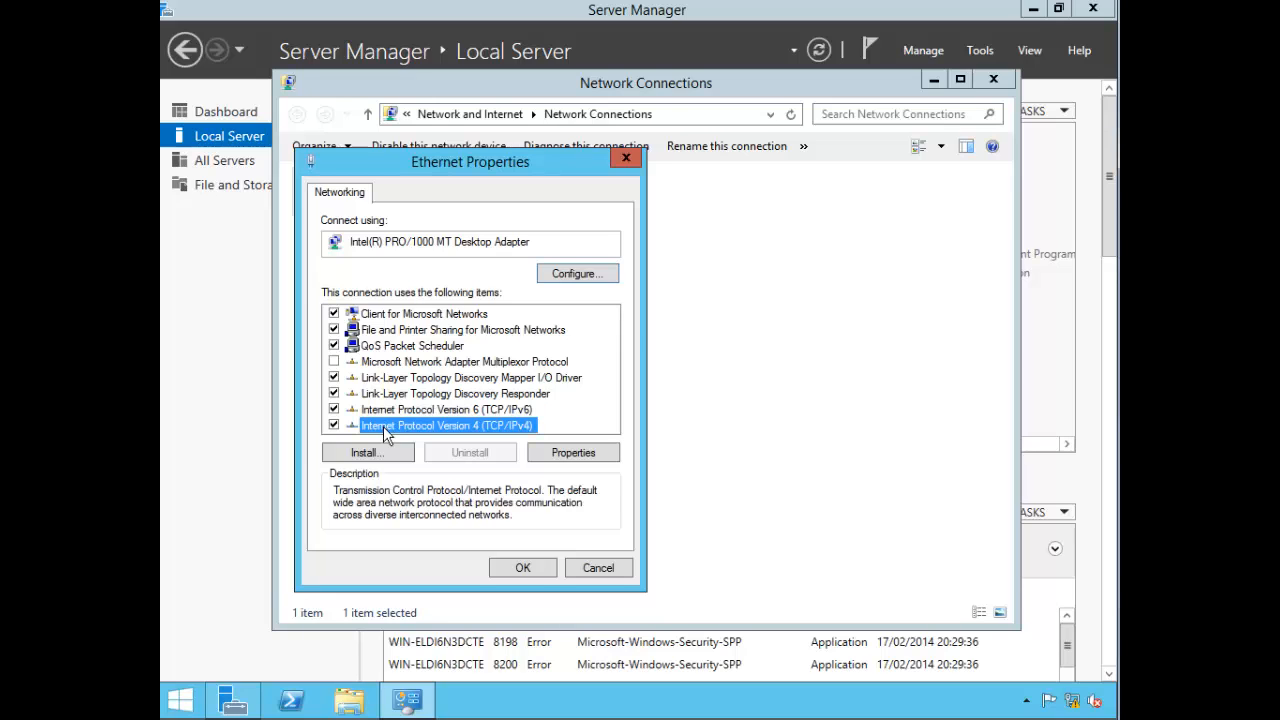
left_click(560, 459)
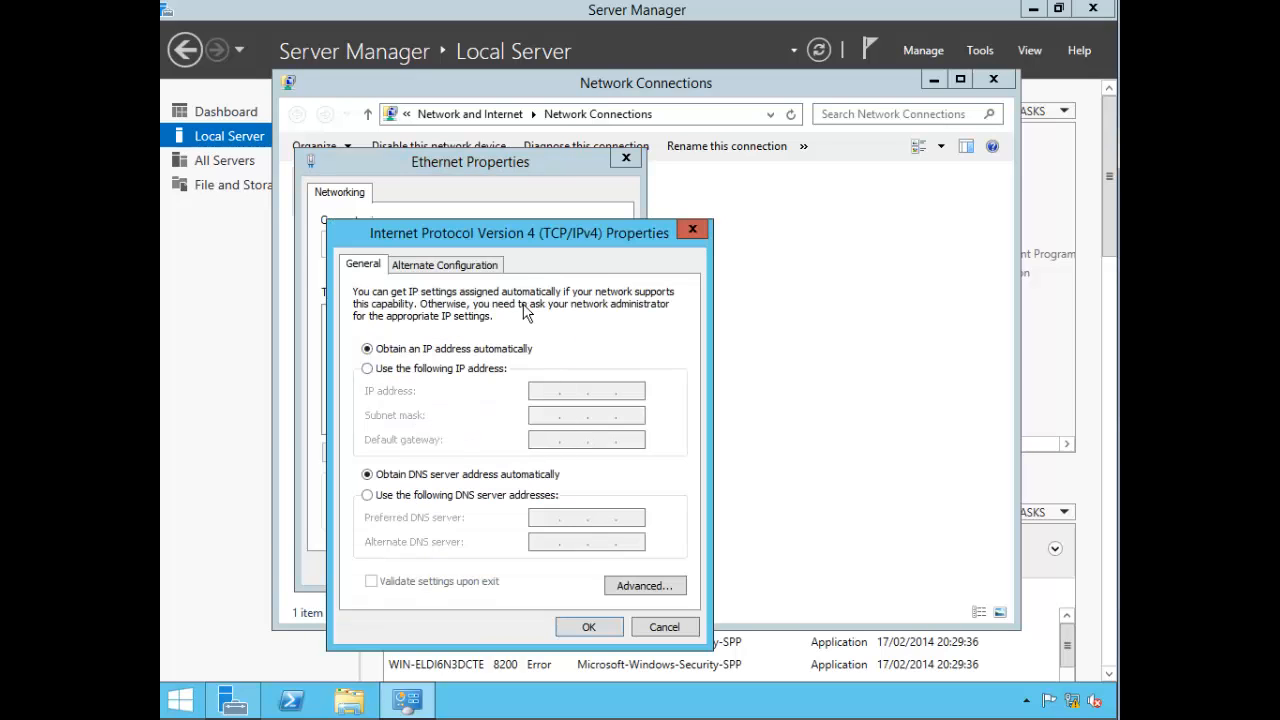
left_click_drag(523, 240, 517, 189)
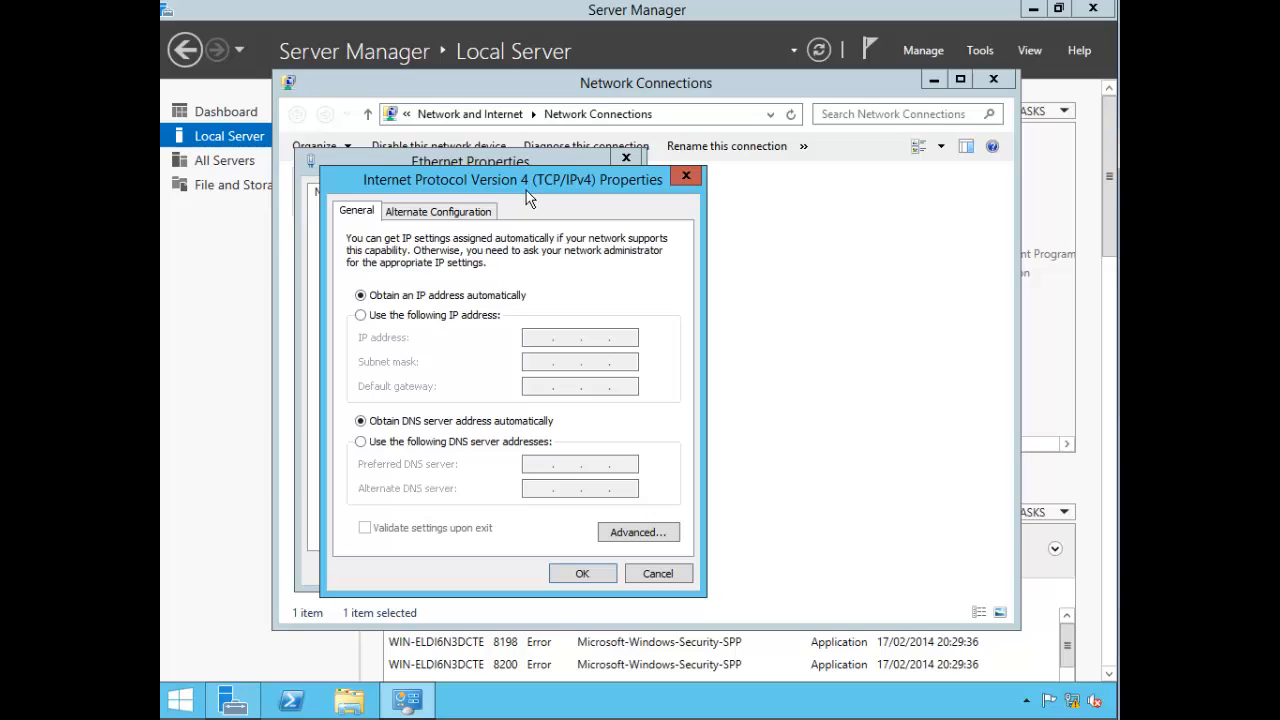
Step: Assign static IP 10.10.0.10, mask 255.255.255.0 and DNS 10.10.0.10, then close the network windows
left_click(454, 316)
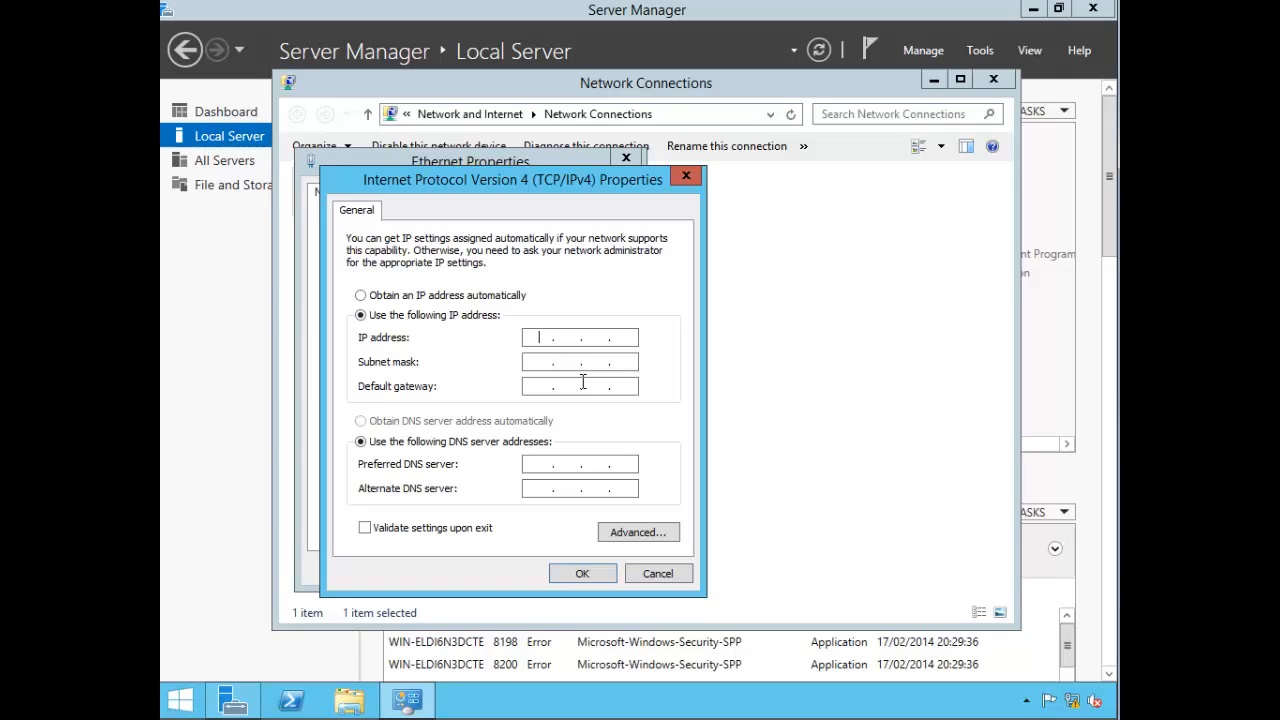
type("10.10.0.10")
key("Tab")
type("255 . 255 . 255 . 0")
key("Tab")
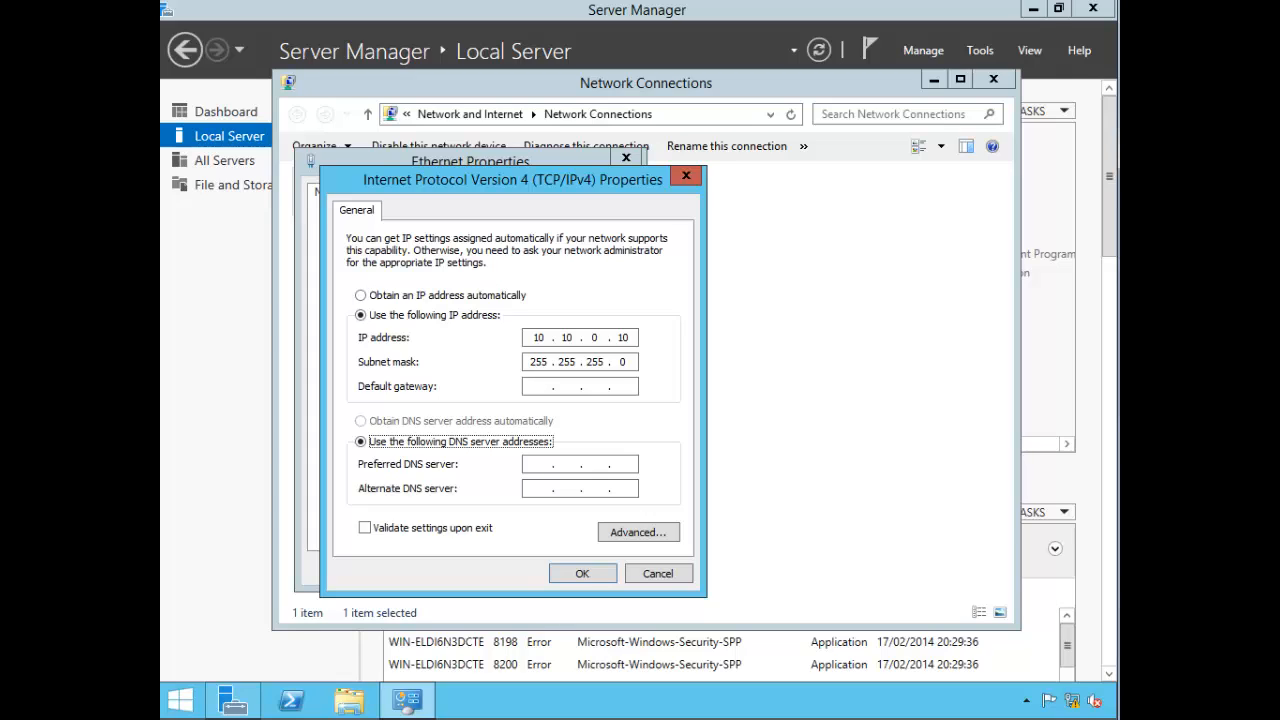
key("Tab")
type("10 . 10 .")
left_click(582, 575)
left_click(522, 568)
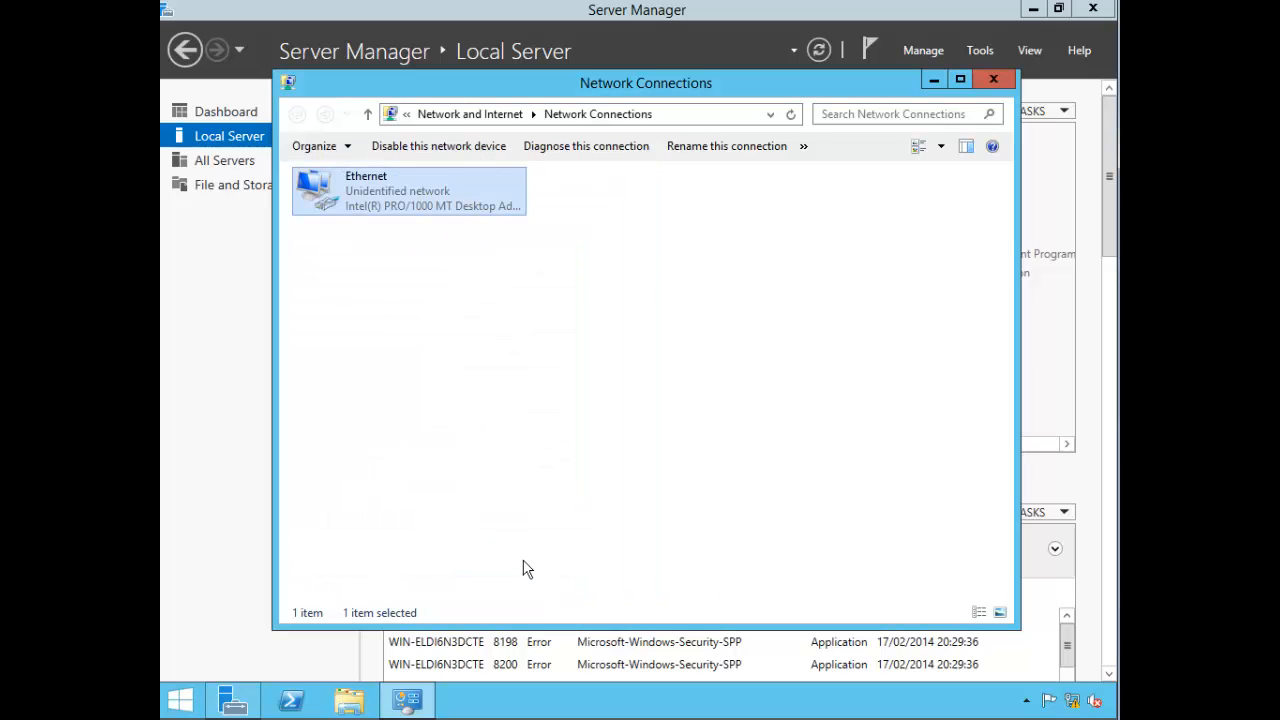
left_click(988, 79)
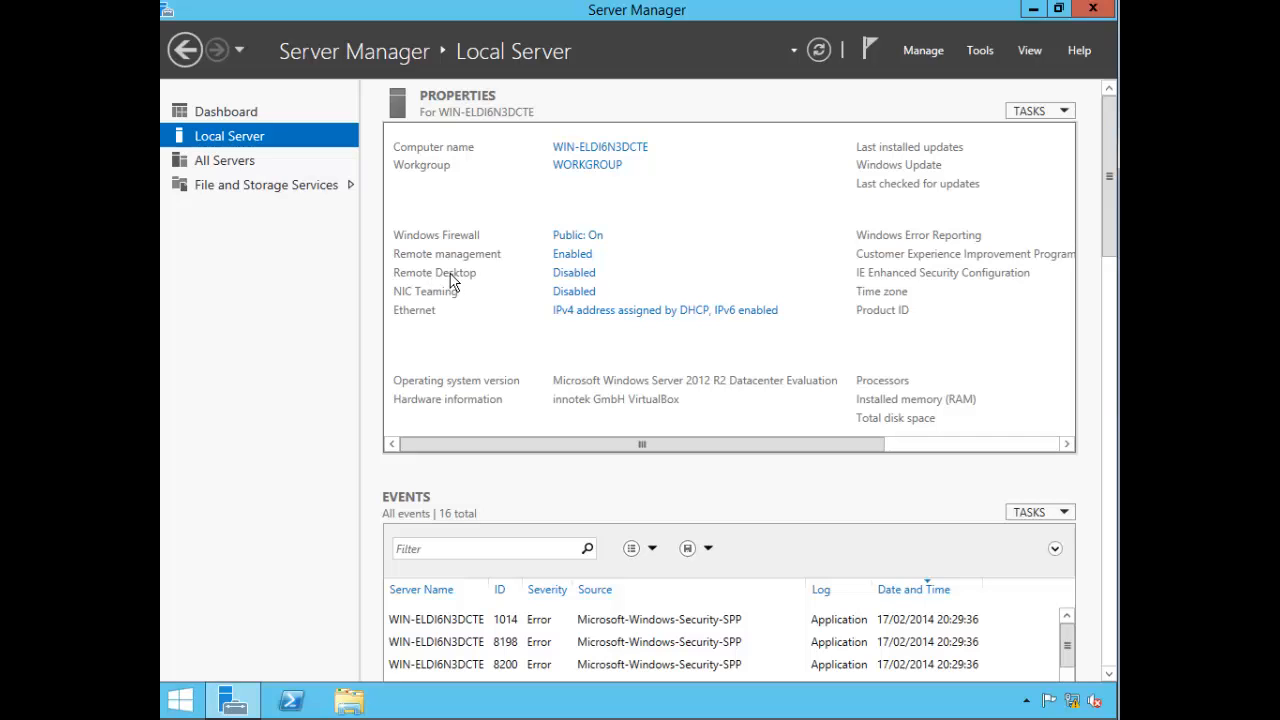
Step: Allow remote connections without Network Level Authentication, review the allowed remote users, and apply
left_click(565, 281)
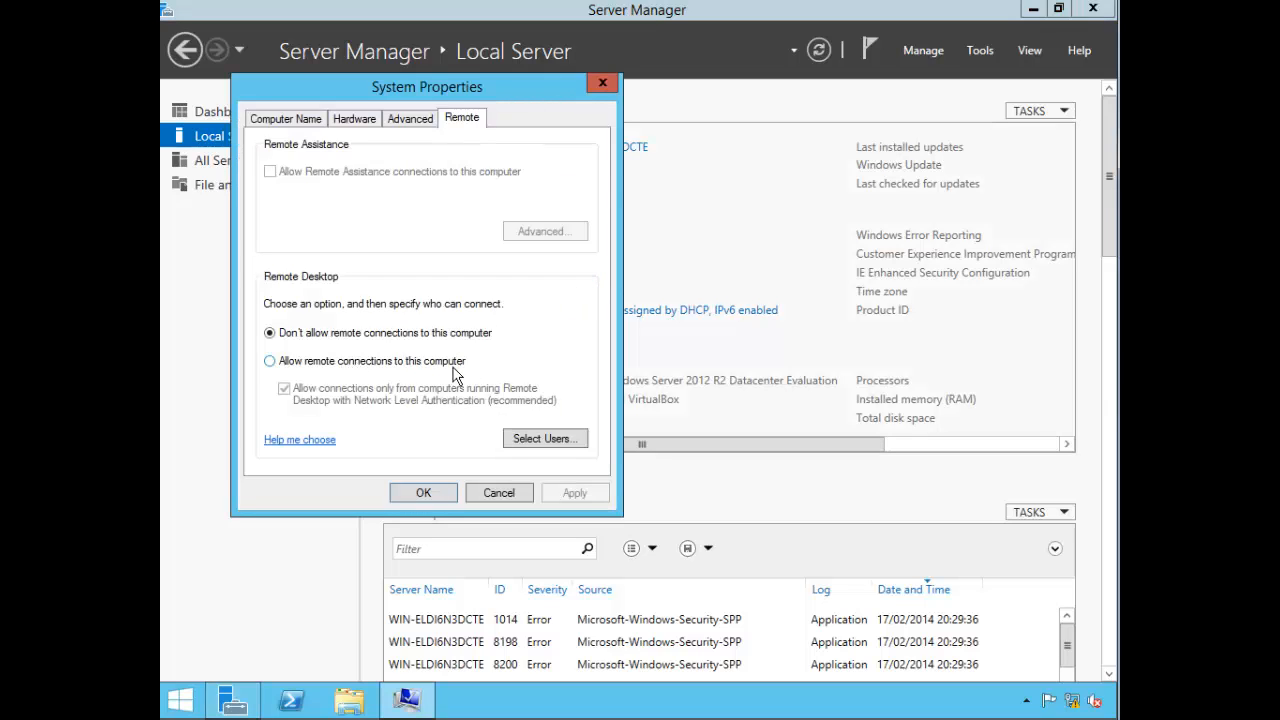
left_click(335, 362)
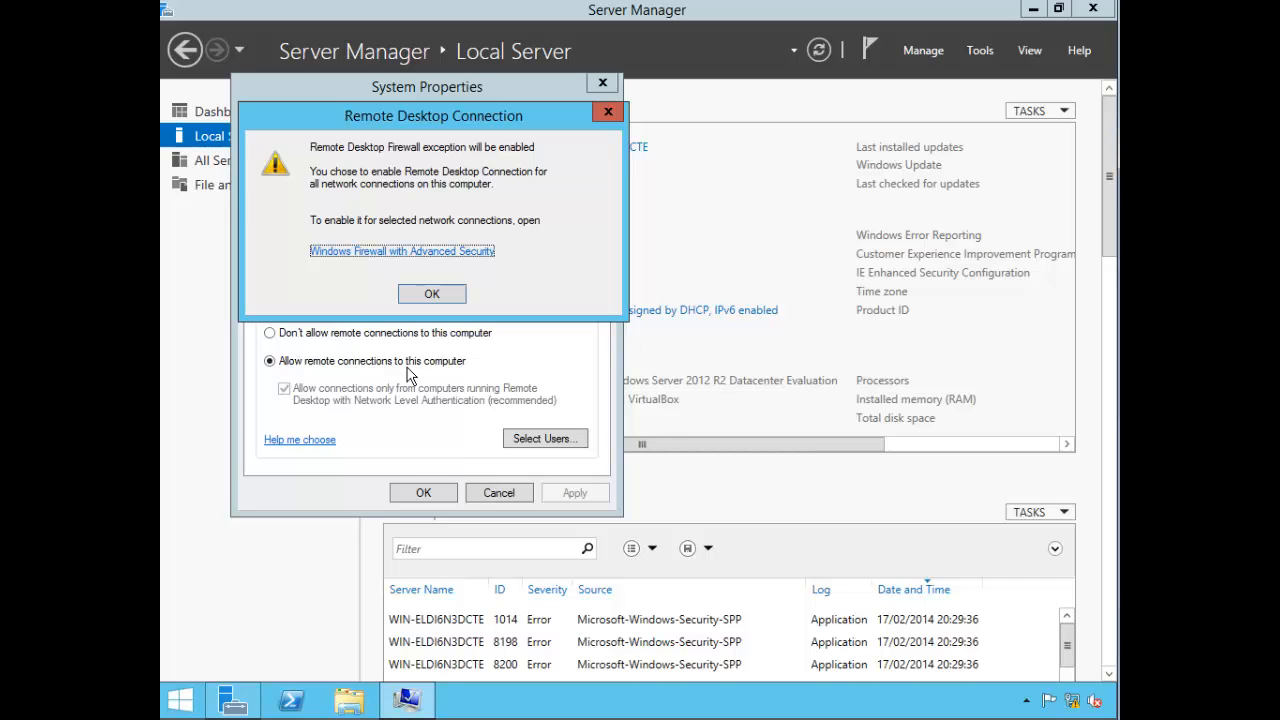
left_click(434, 306)
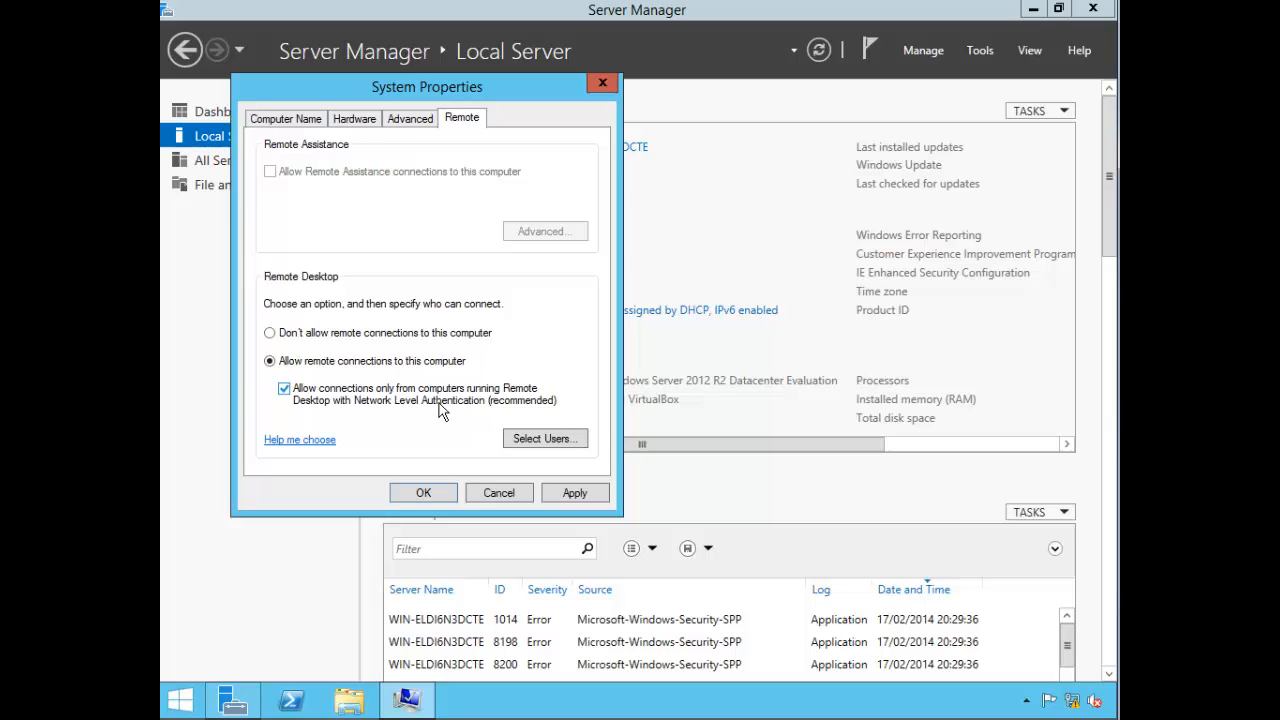
left_click(284, 390)
left_click(547, 440)
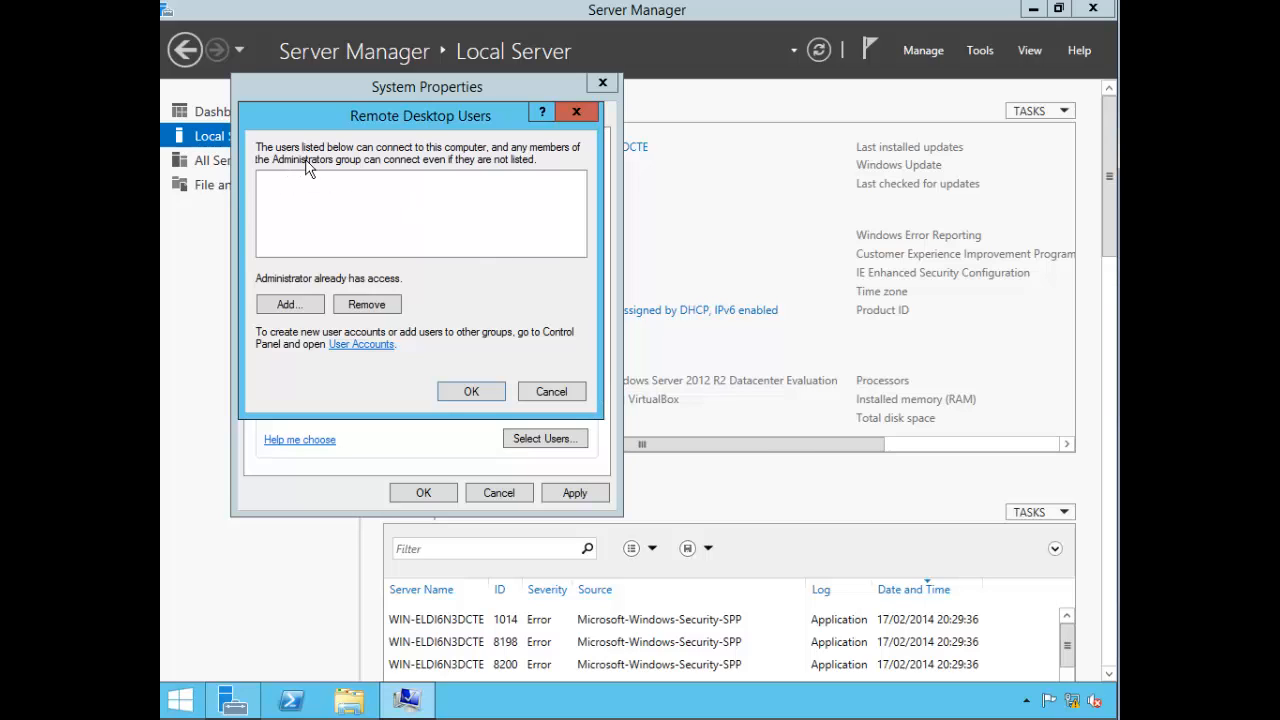
left_click(456, 395)
left_click(428, 494)
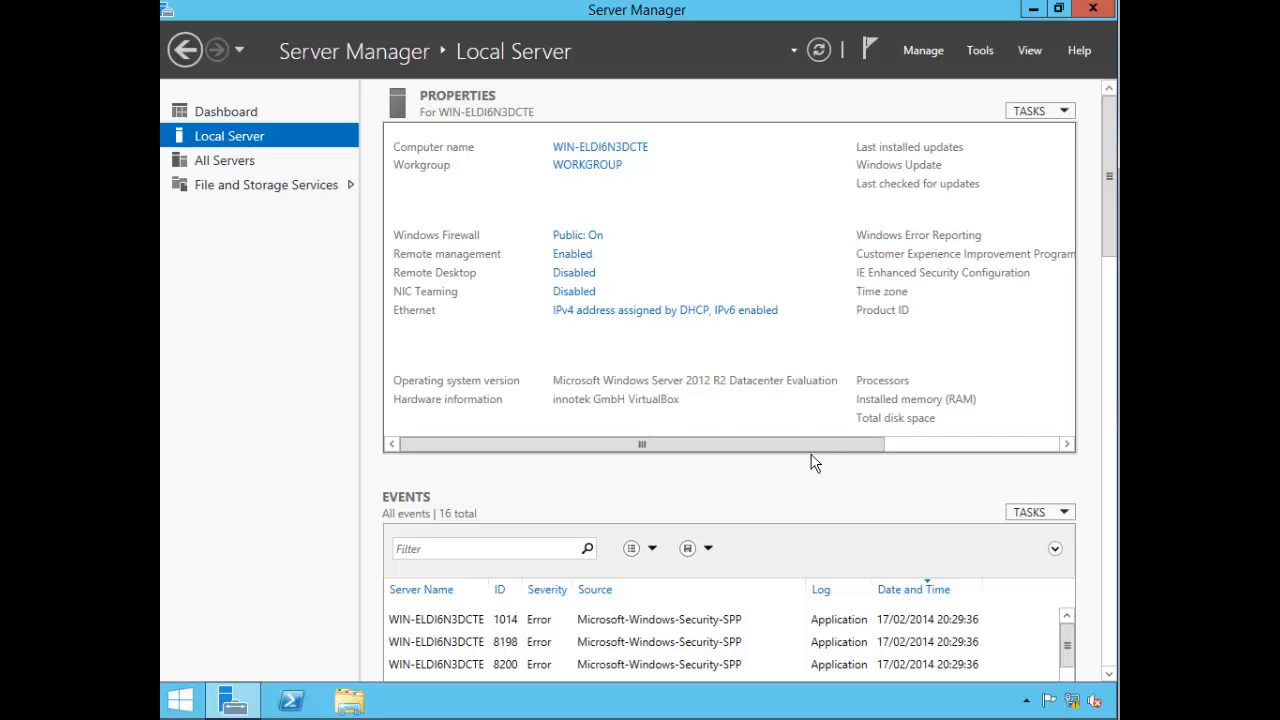
Step: View the Time zone settings unchanged, then open System Properties on the Computer Name tab
left_click(941, 446)
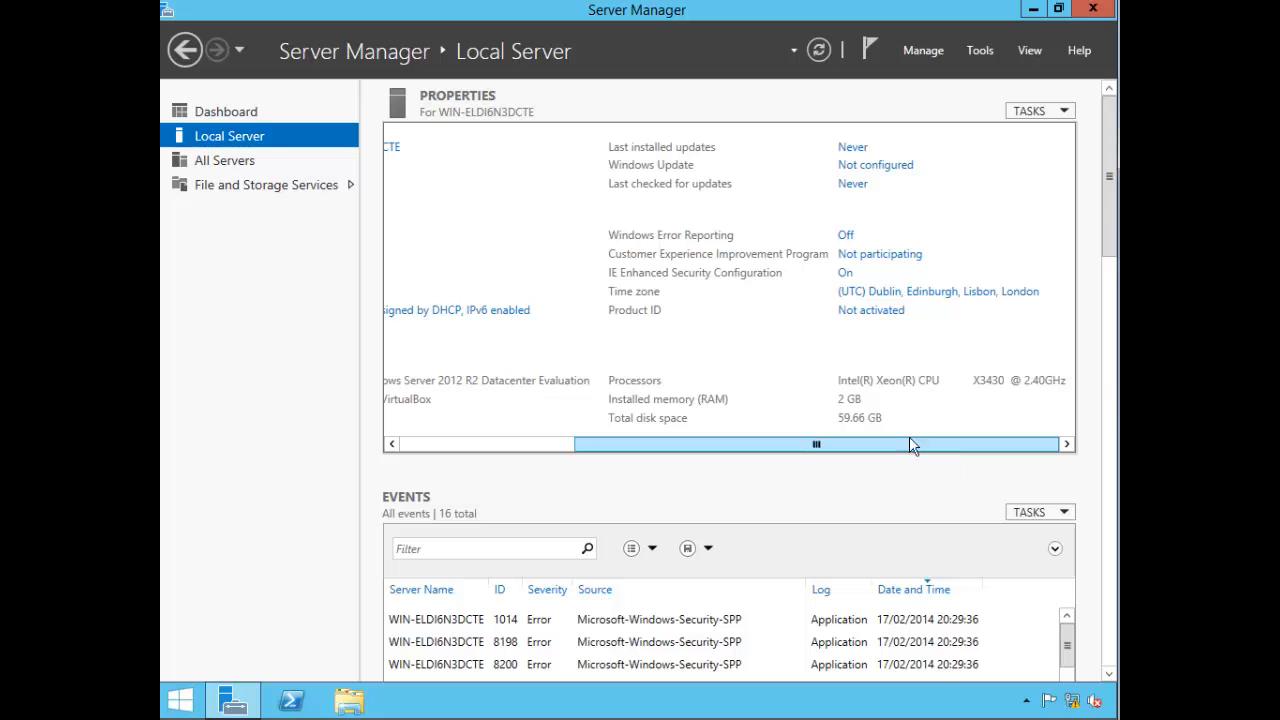
left_click(980, 292)
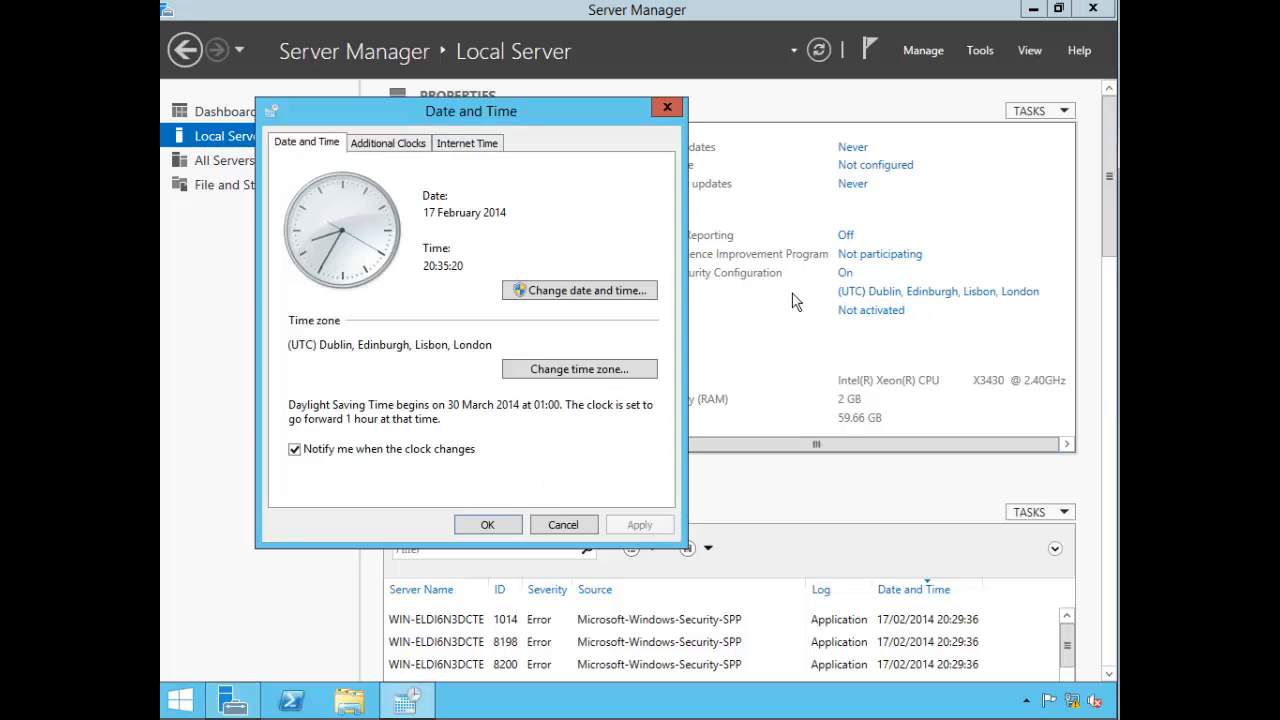
left_click(548, 527)
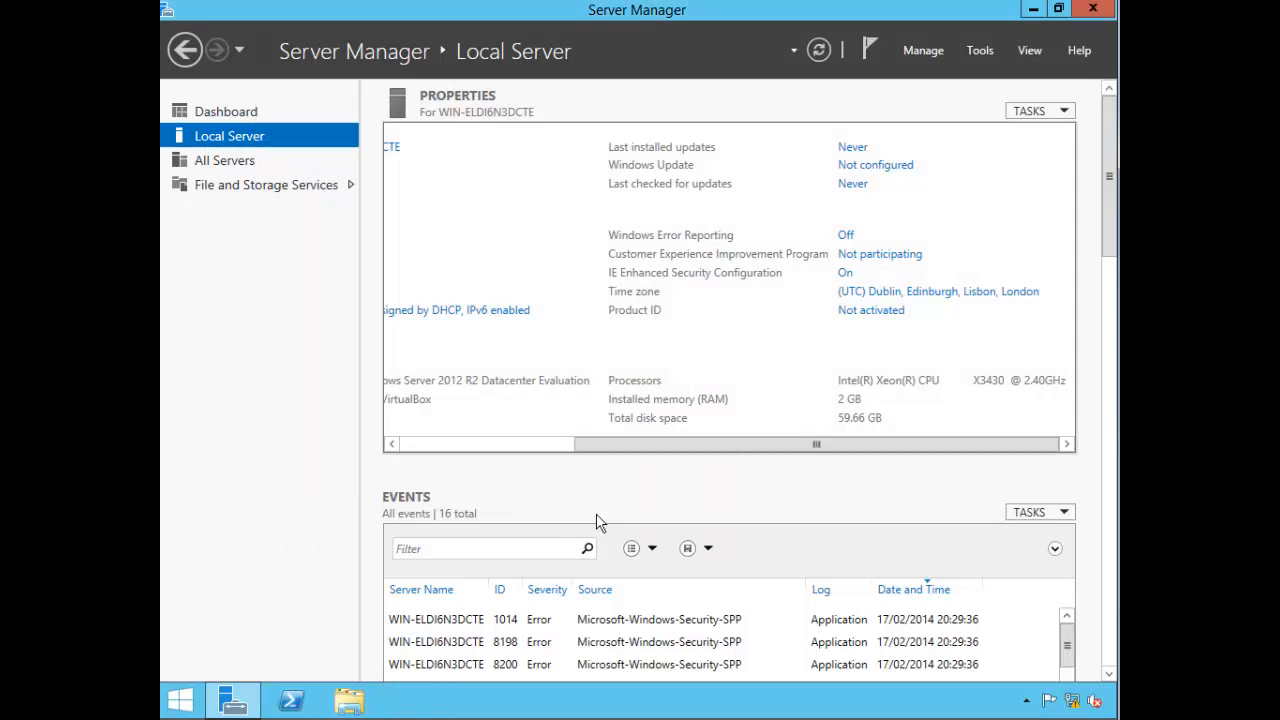
left_click(541, 446)
left_click(586, 150)
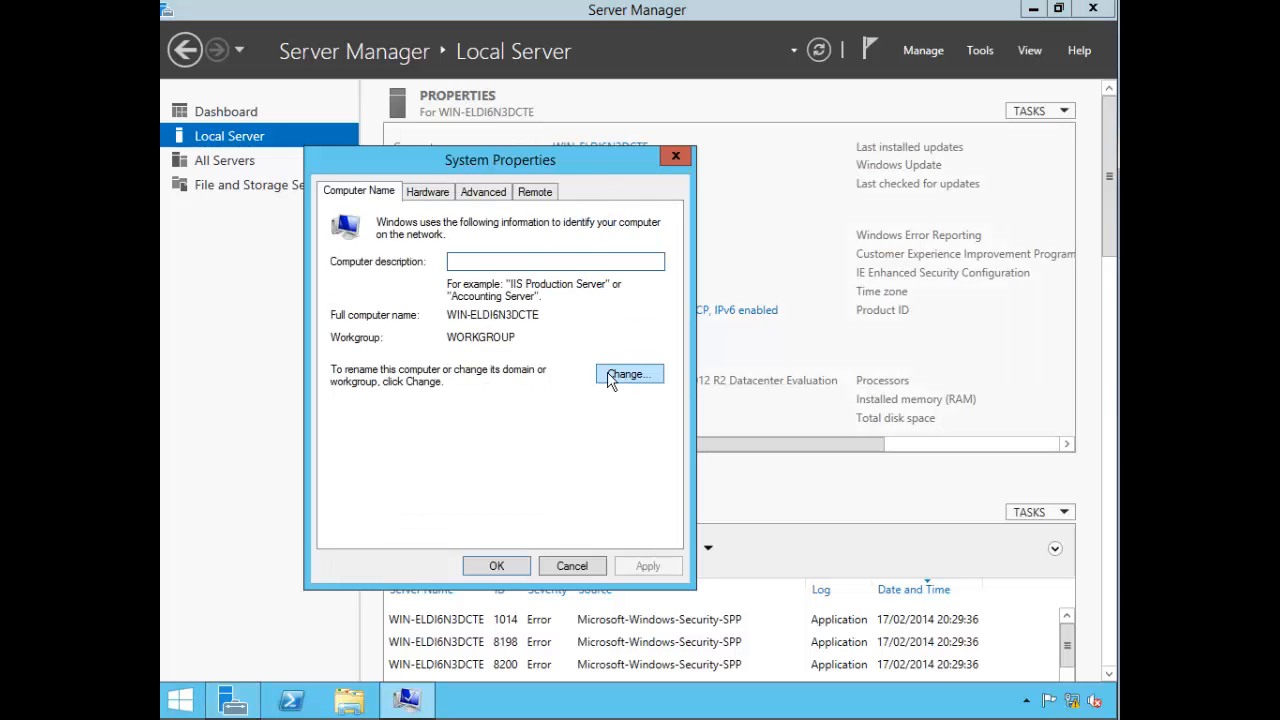
Step: Rename the computer to LON-DC1-2012R2 and postpone the required restart
left_click(609, 376)
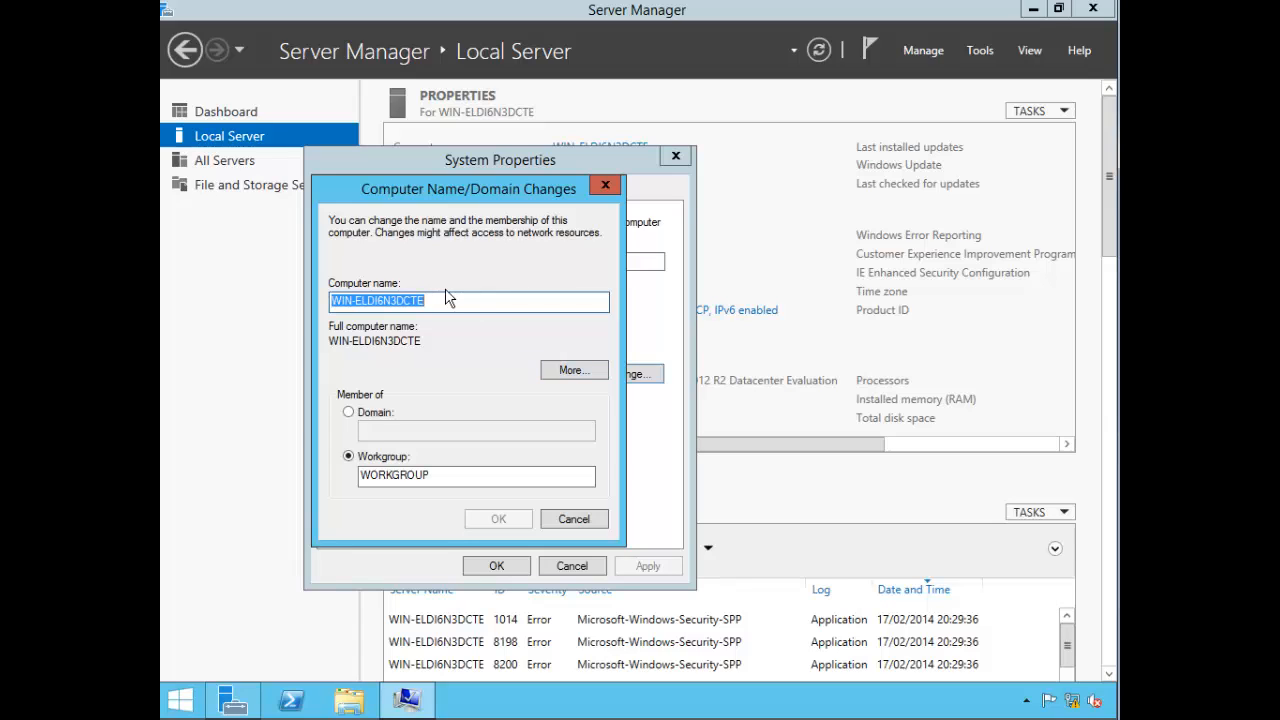
type("LON")
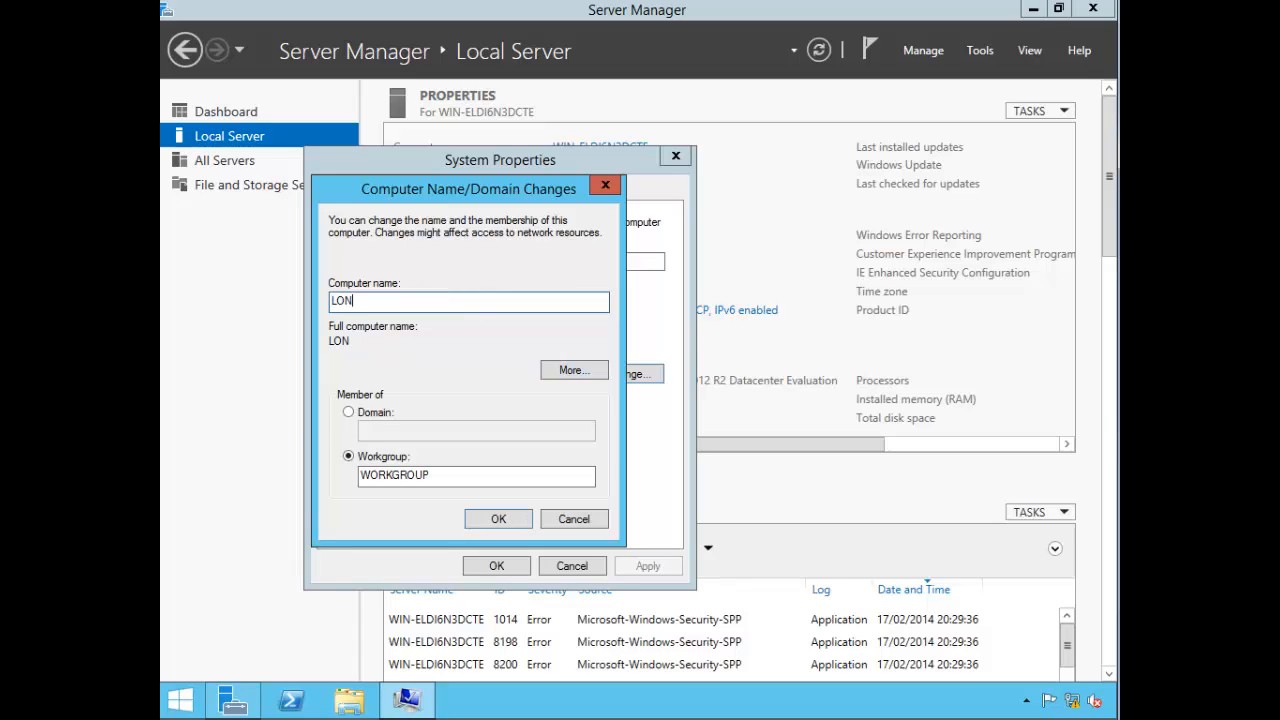
type("-DC1-2012R2")
left_click(495, 518)
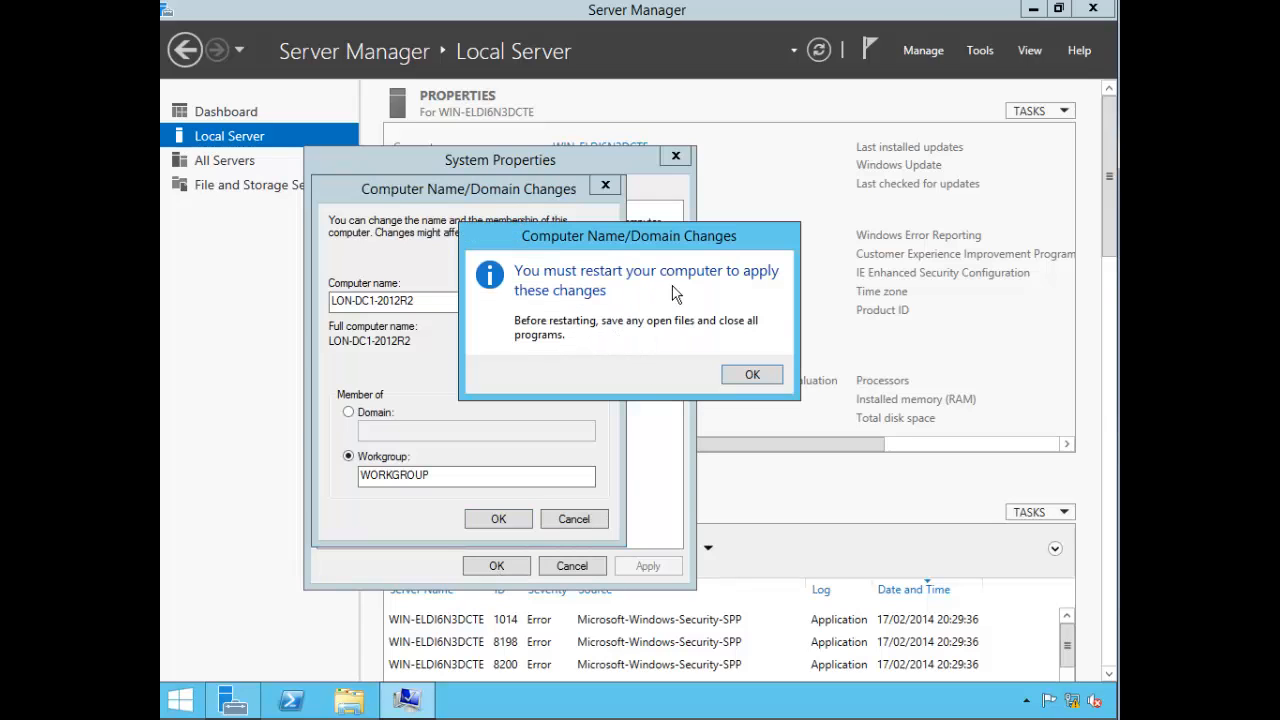
left_click(769, 378)
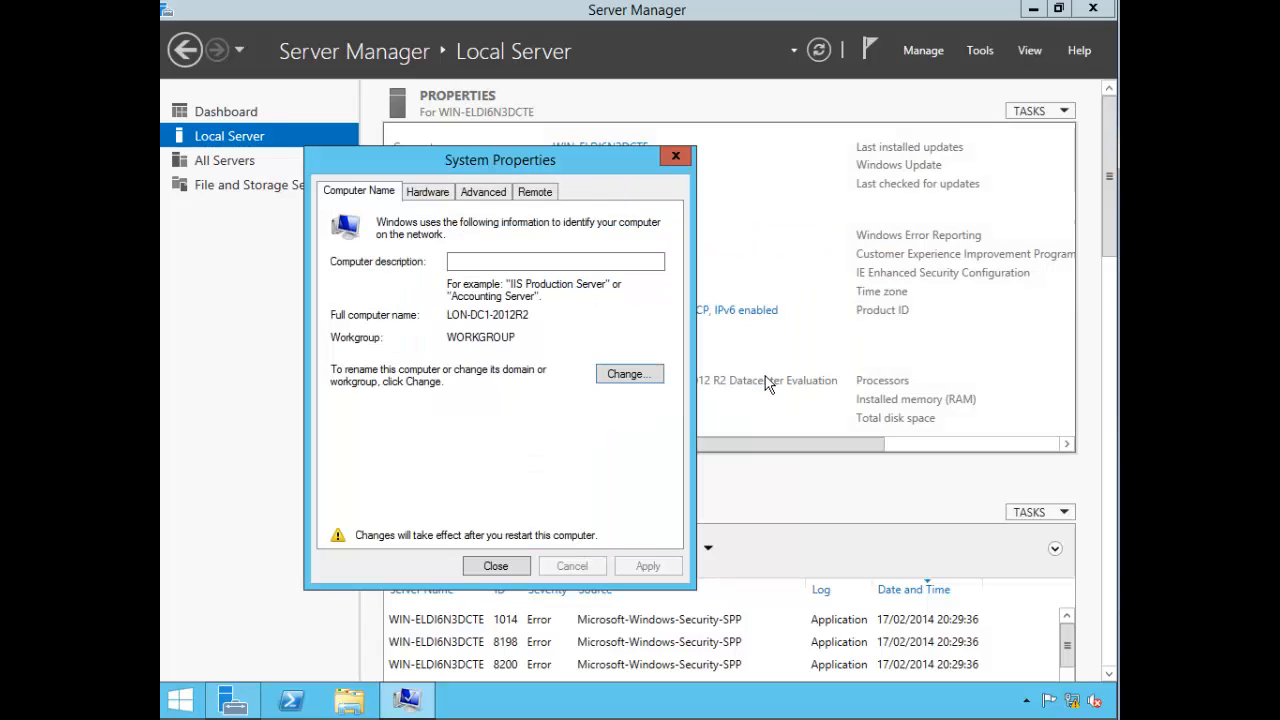
left_click(502, 567)
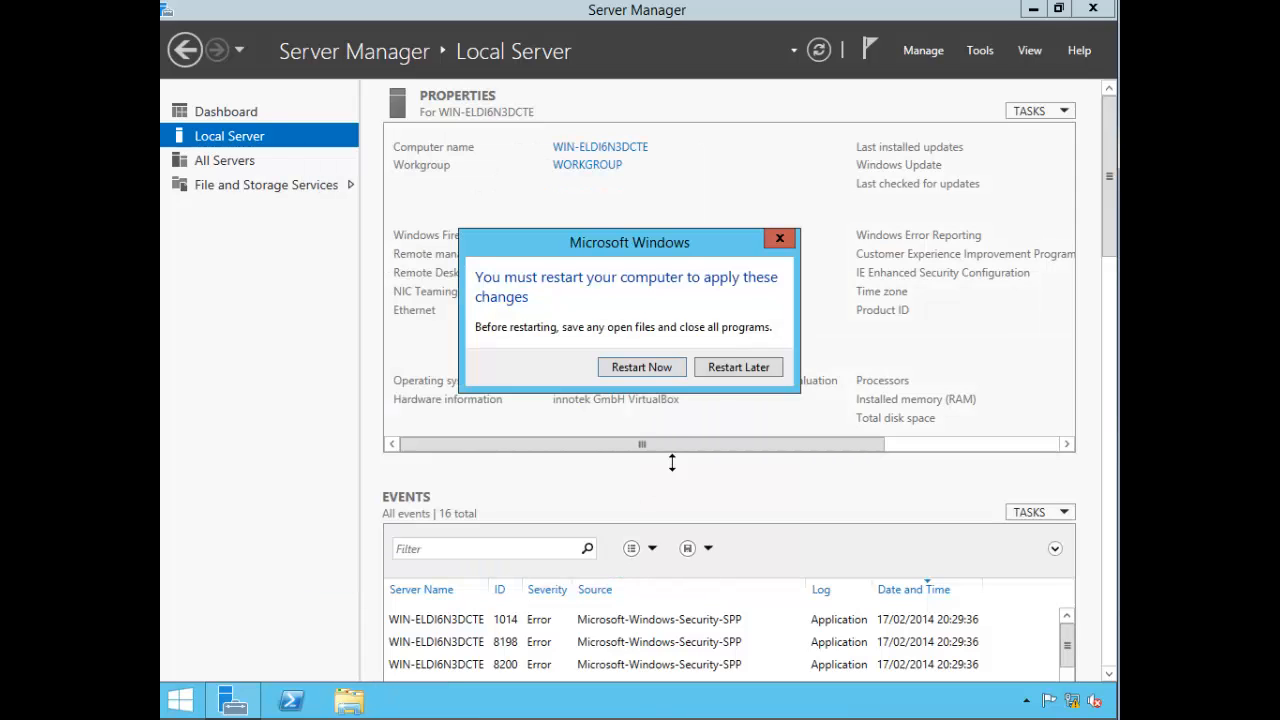
left_click(716, 371)
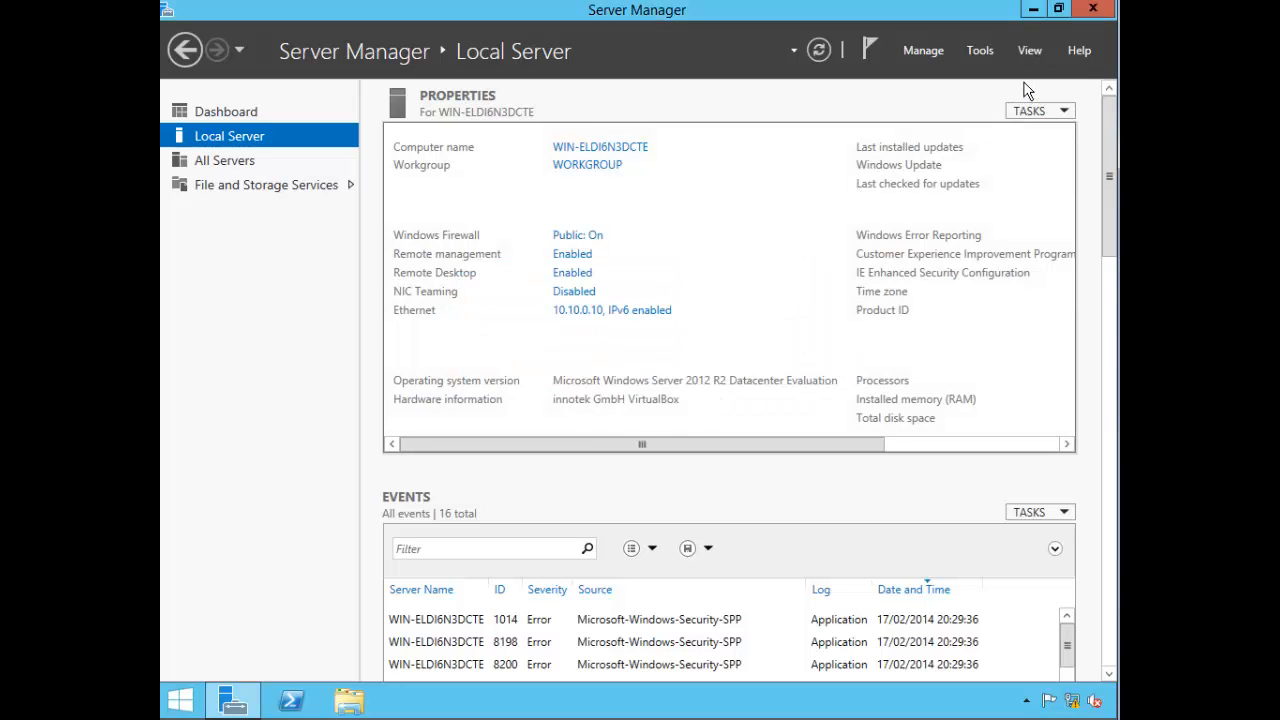
Step: Close Server Manager and insert the Guest Additions CD image into the VM
left_click(1092, 10)
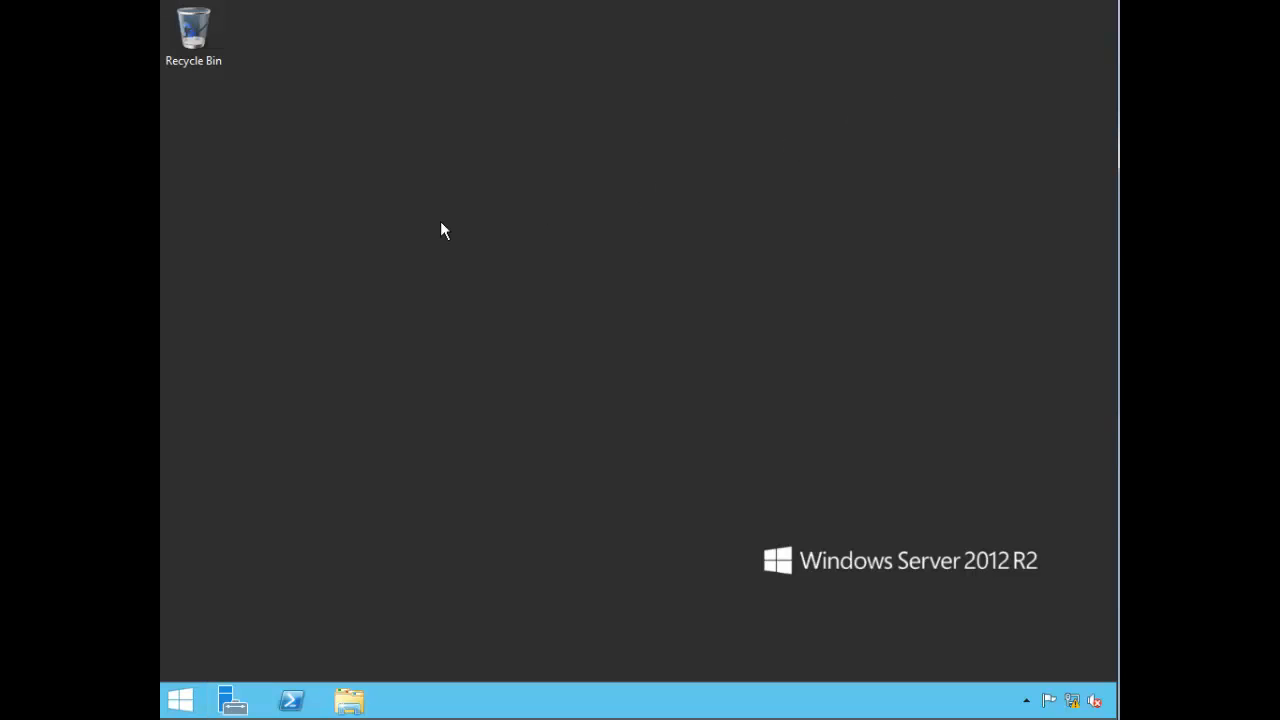
left_click(271, 6)
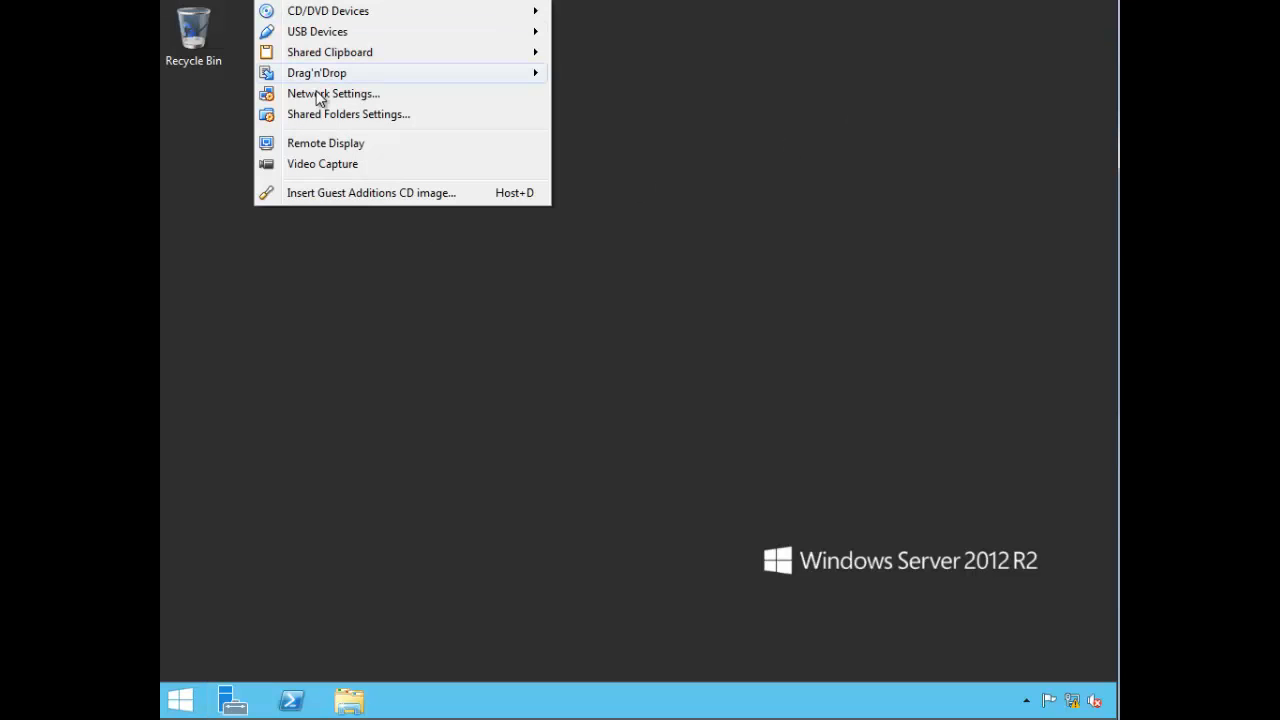
left_click(407, 196)
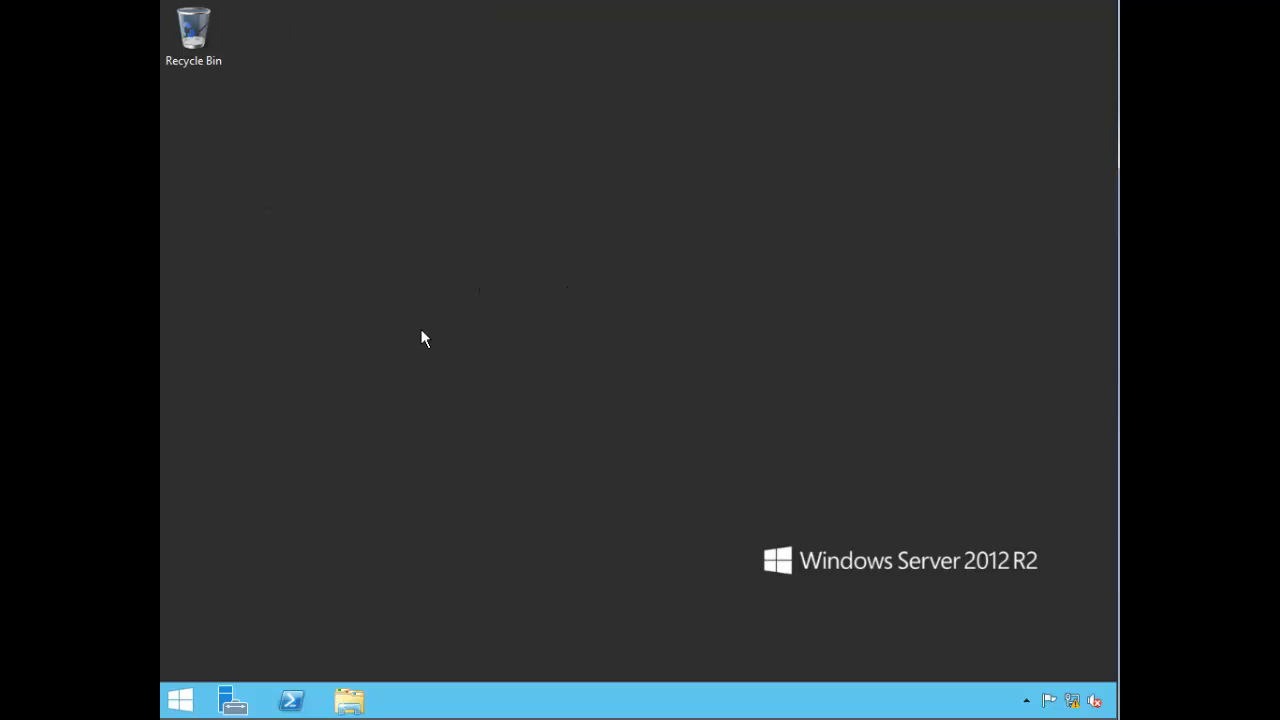
Step: Open the Guest Additions CD Drive (D:) from This PC in File Explorer
left_click(173, 706)
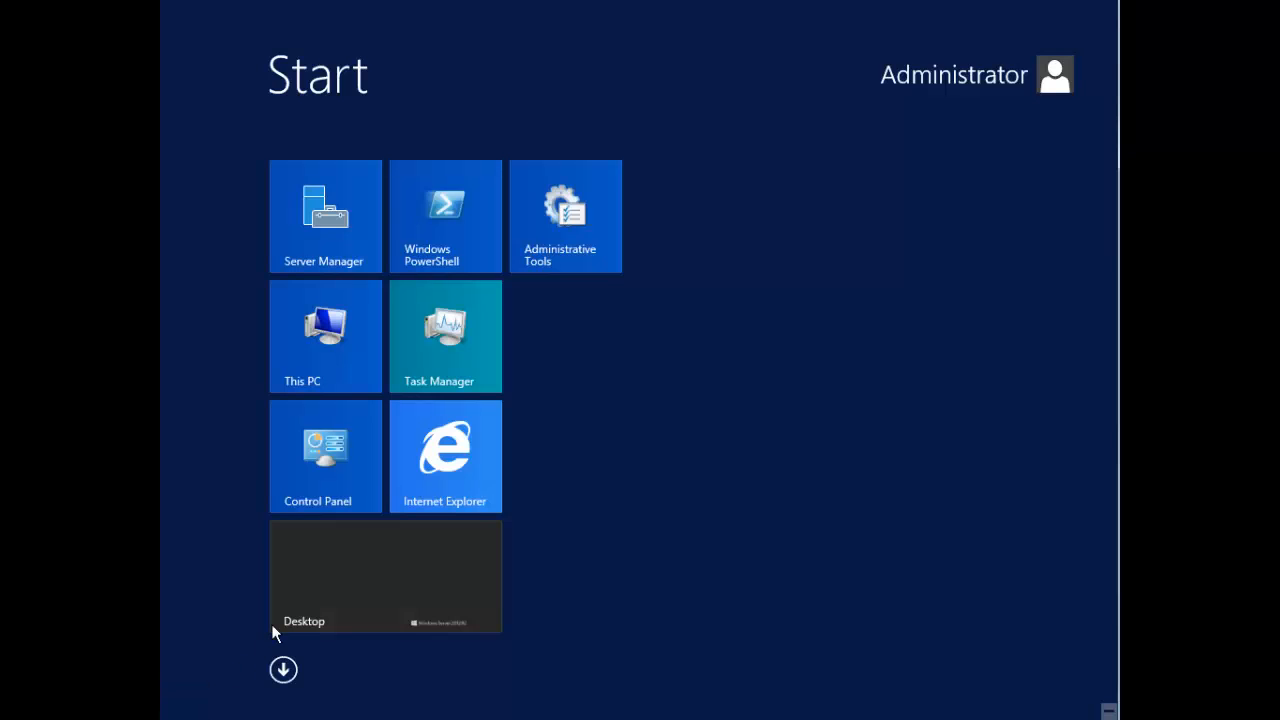
left_click(339, 338)
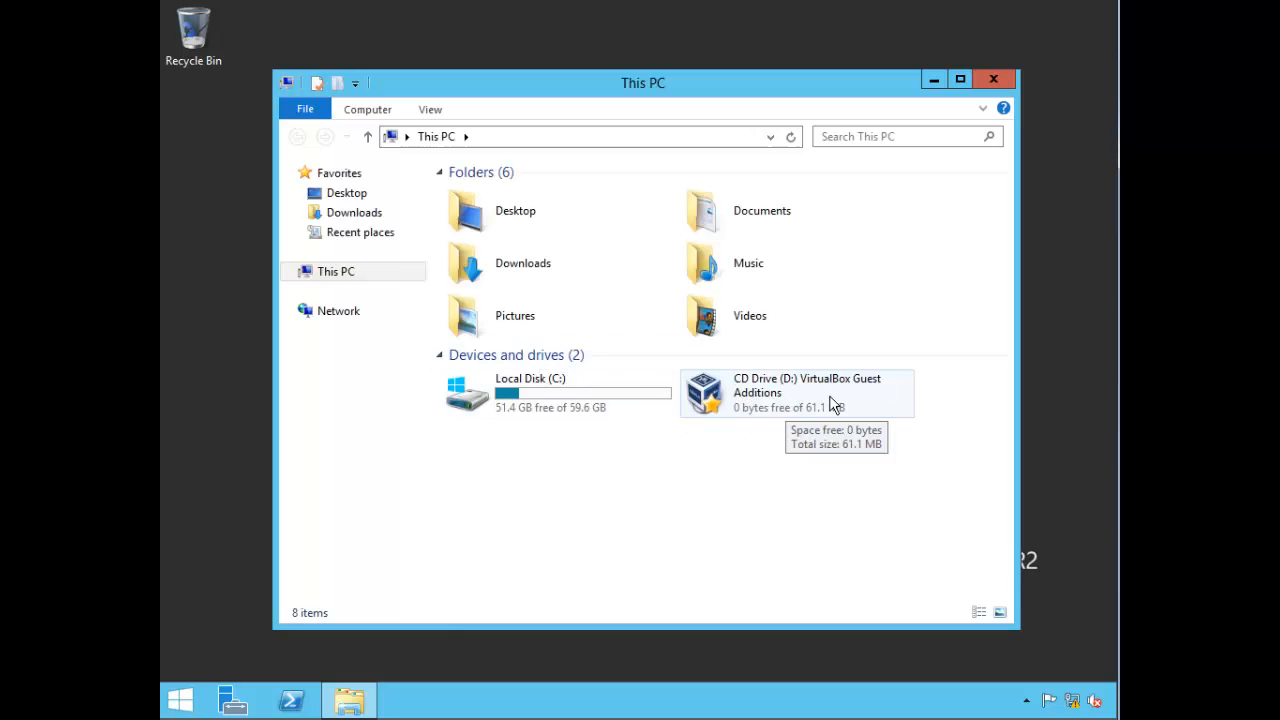
right_click(716, 393)
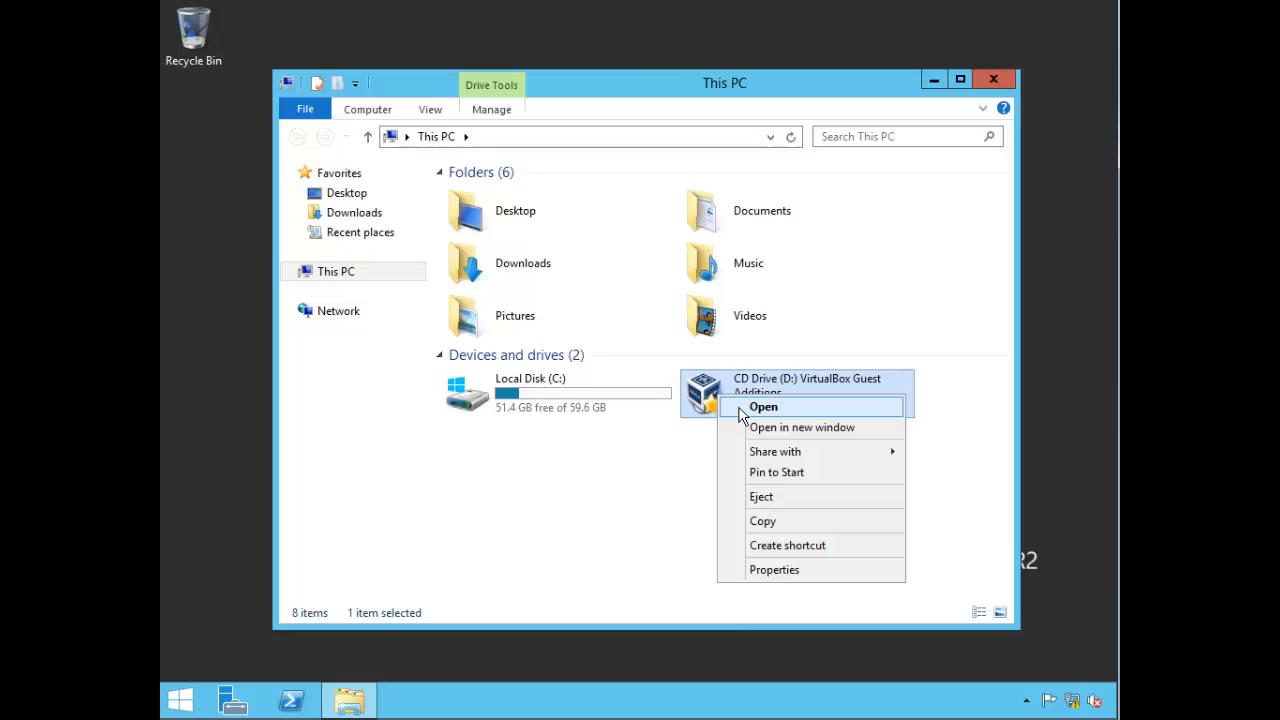
left_click(740, 408)
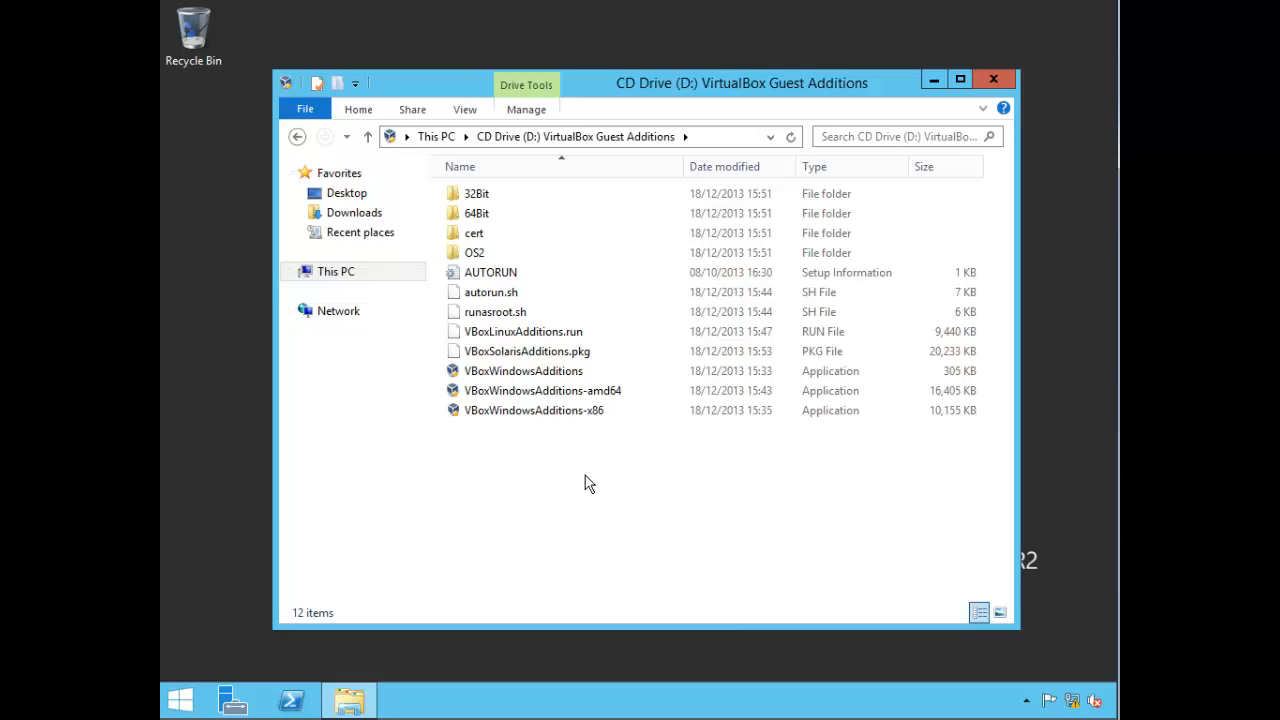
Step: Install Guest Additions with default folder and components, allow the Oracle driver, and reboot now
left_click(561, 400)
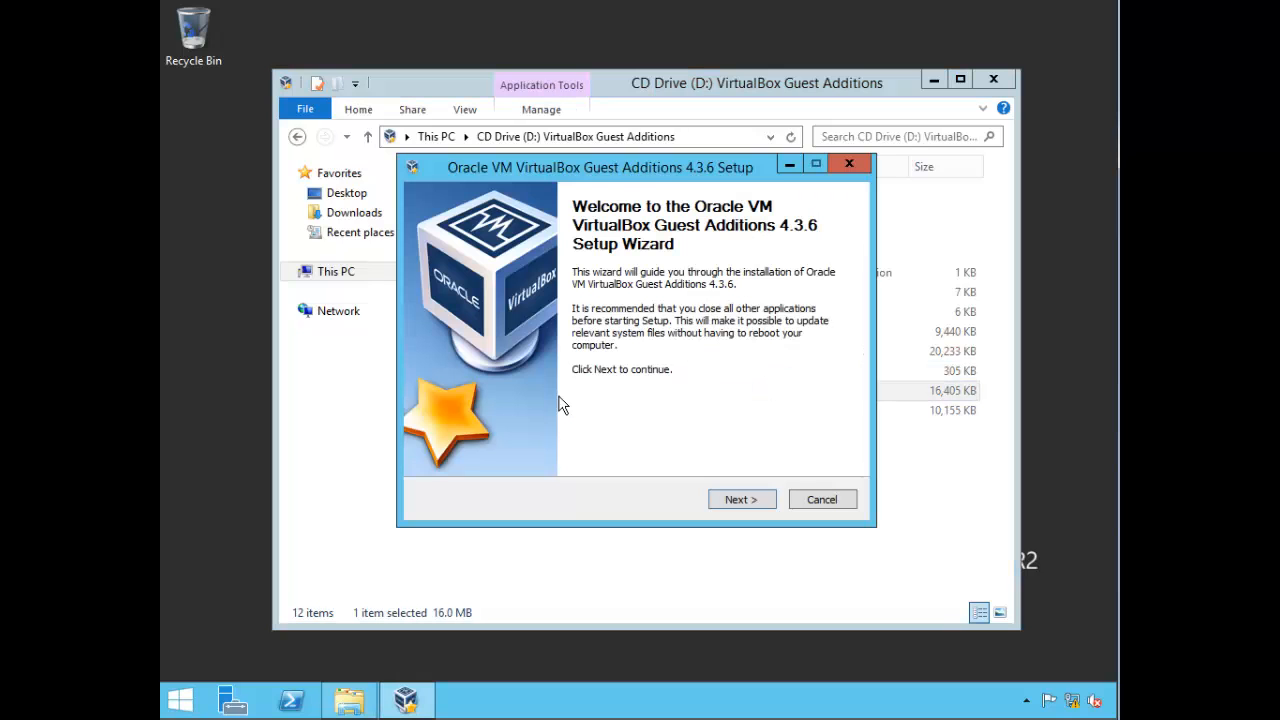
left_click(758, 499)
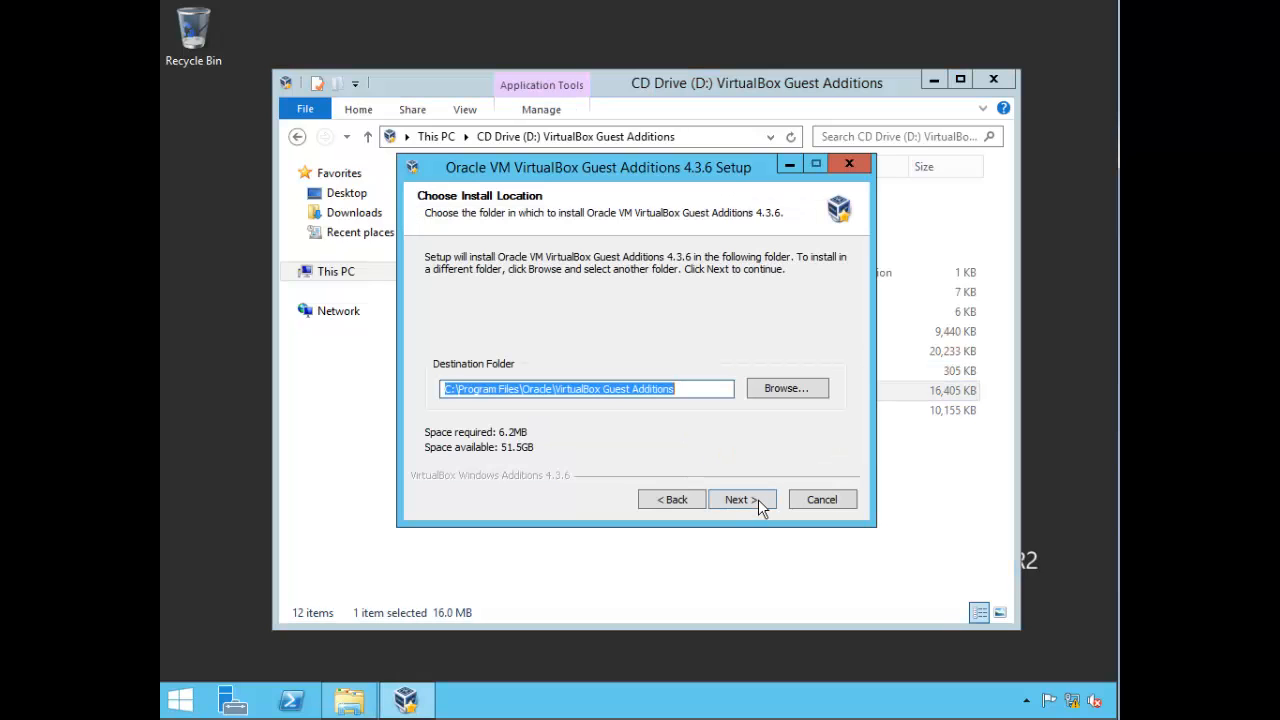
left_click(754, 498)
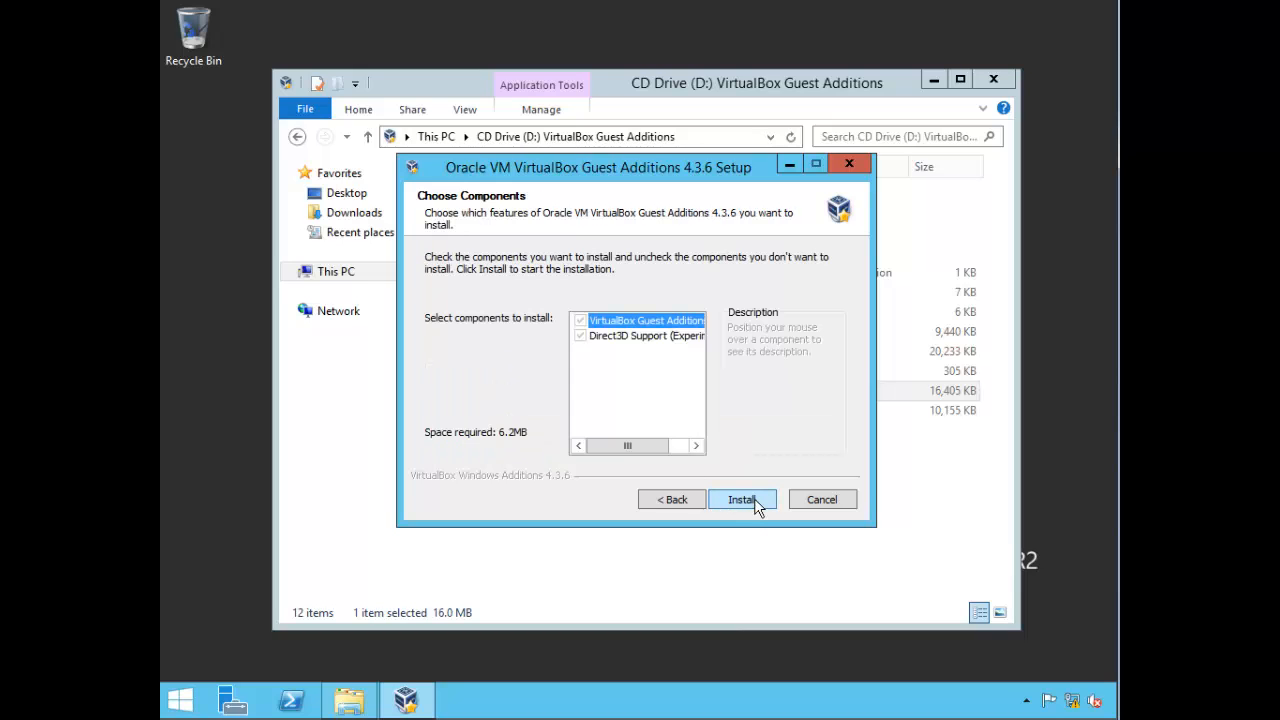
left_click(754, 498)
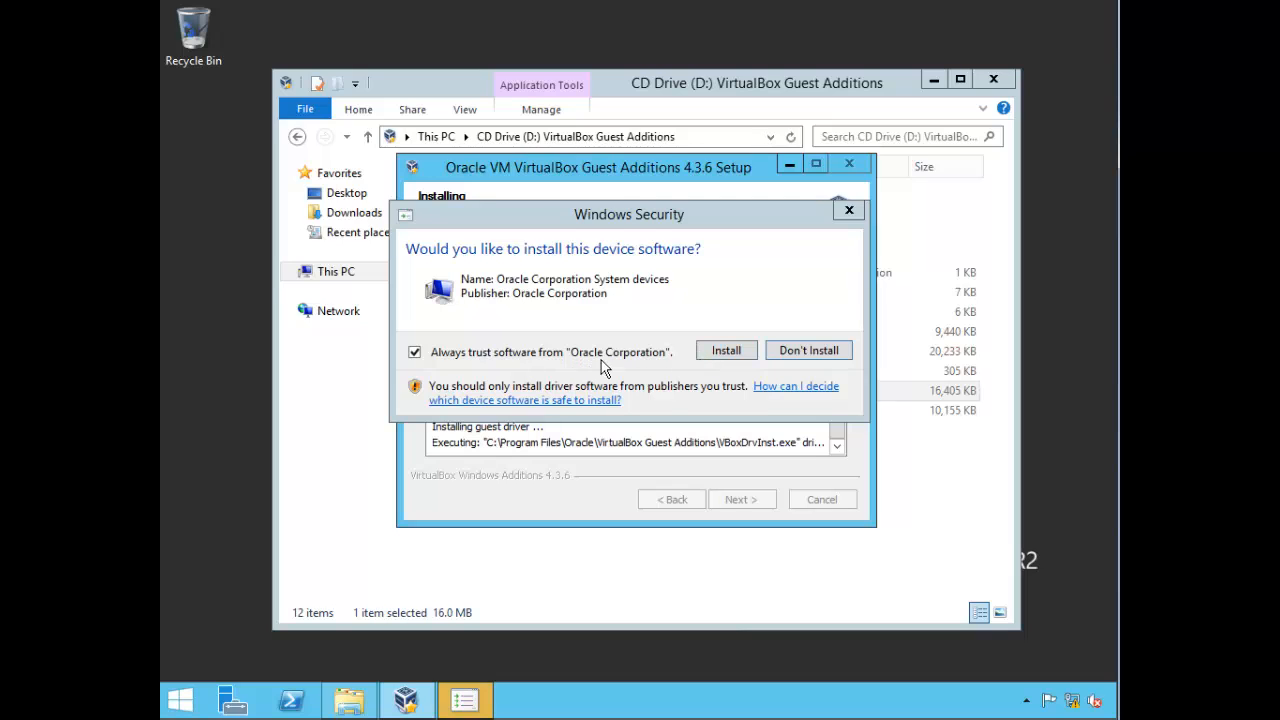
left_click(718, 350)
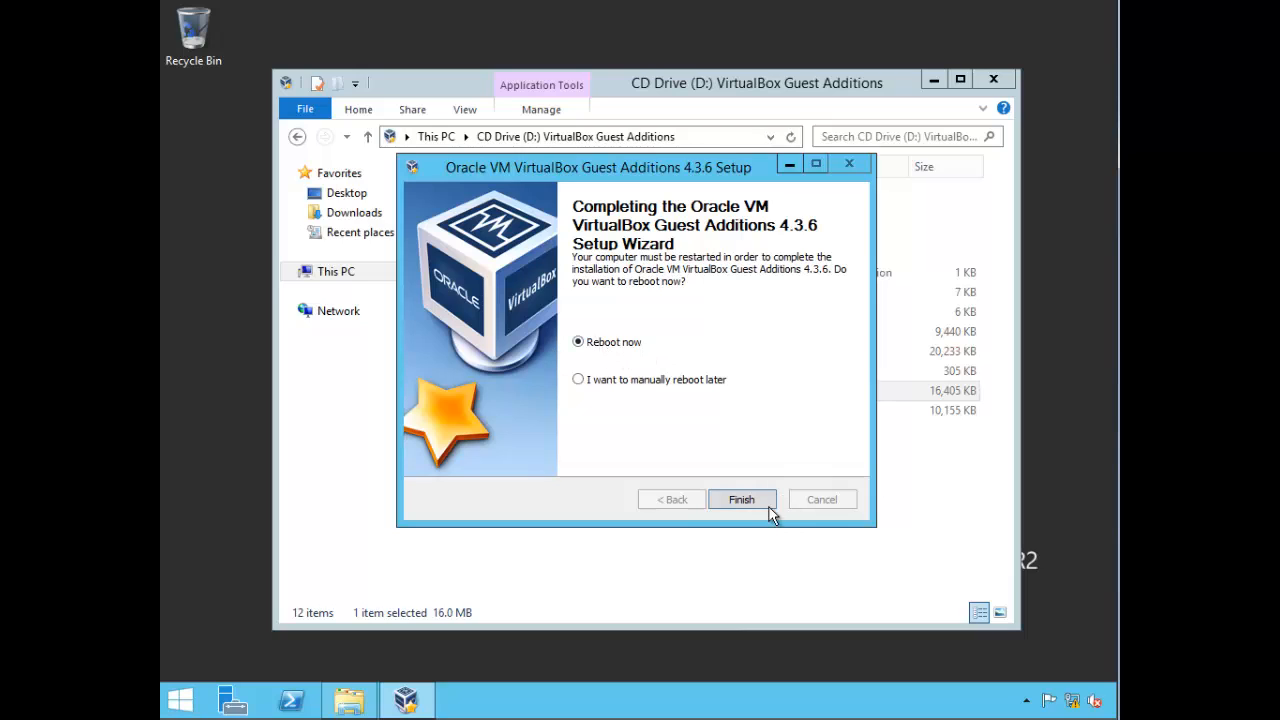
left_click(741, 501)
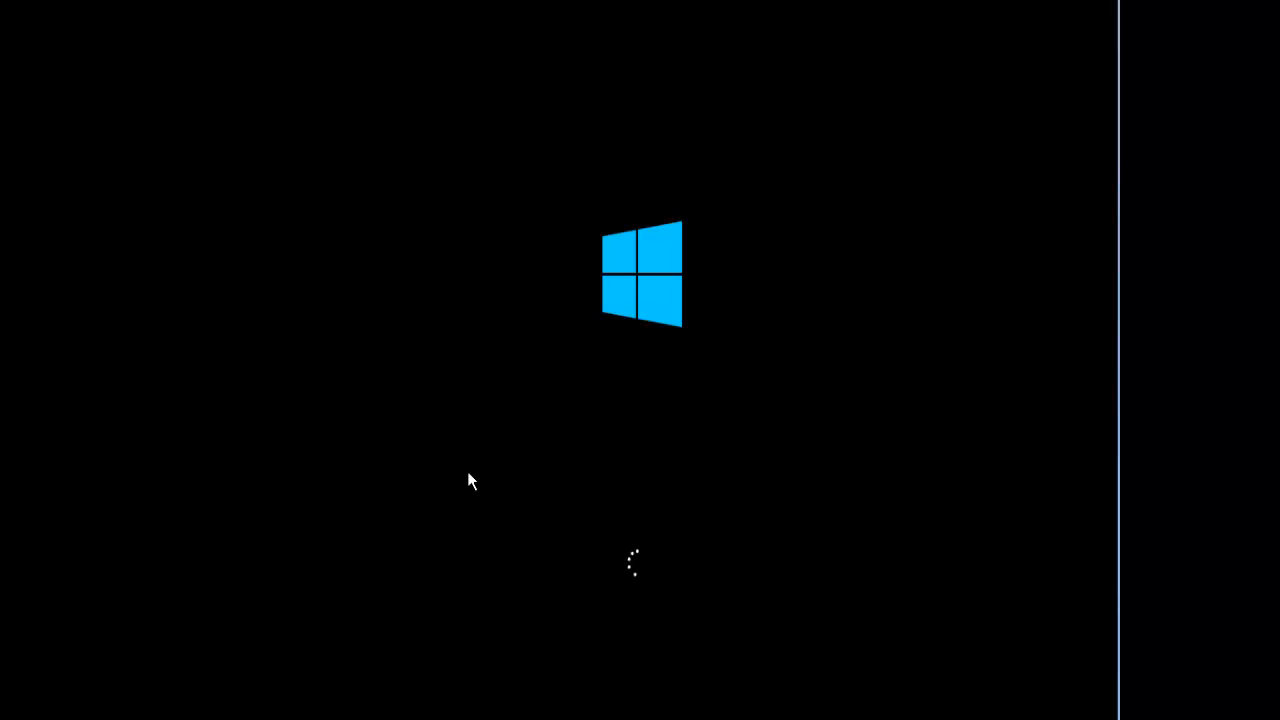
Step: Remove the Guest Additions disc from the VM's virtual CD/DVD drive
left_click(283, 2)
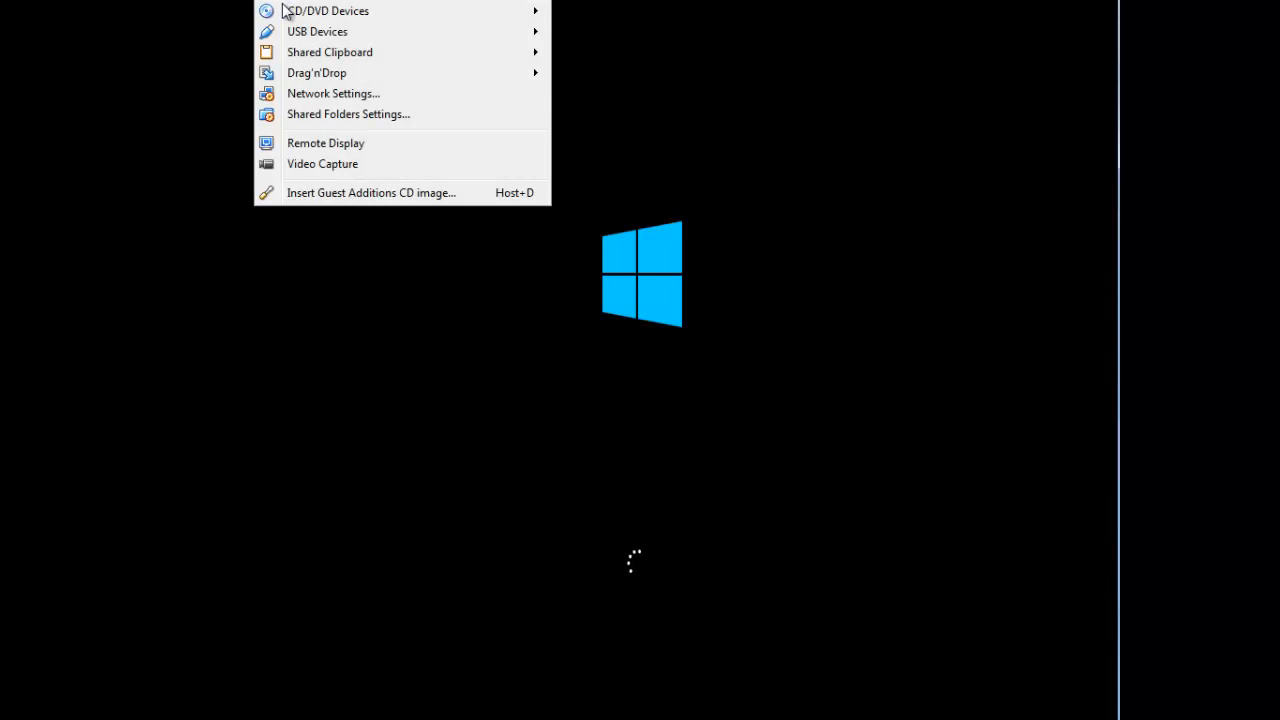
mouse_move(289, 14)
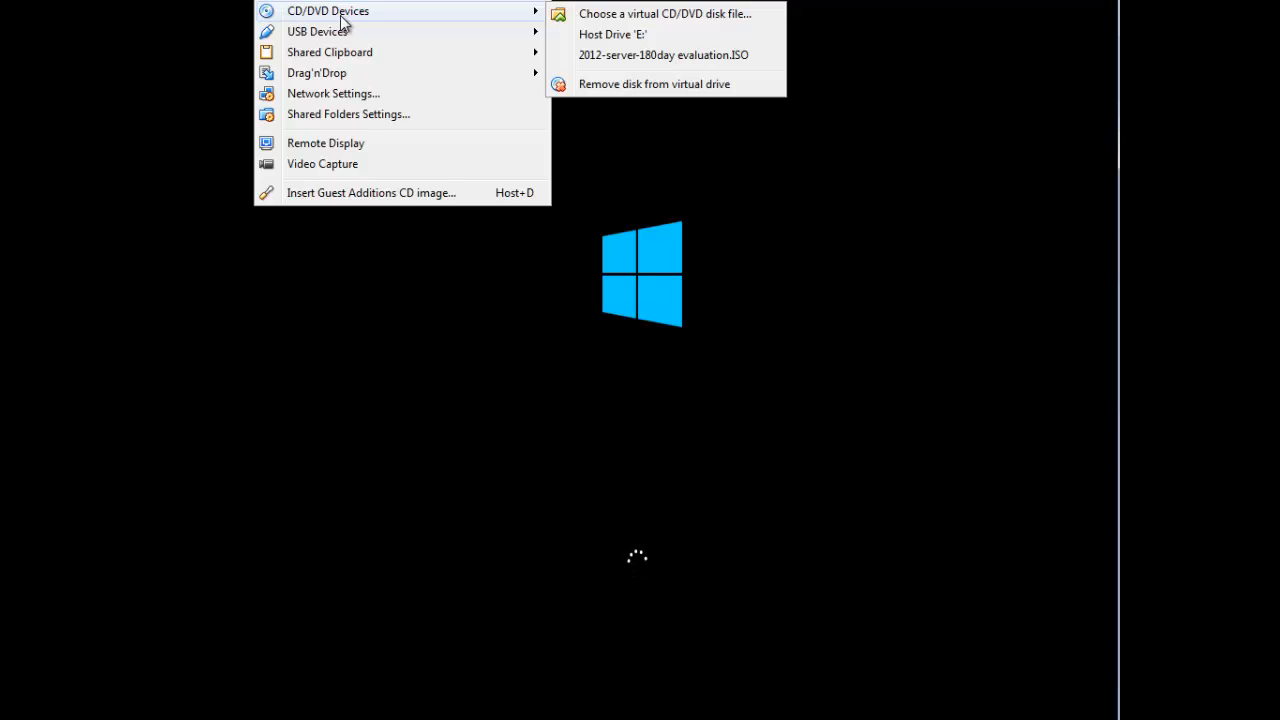
left_click(625, 88)
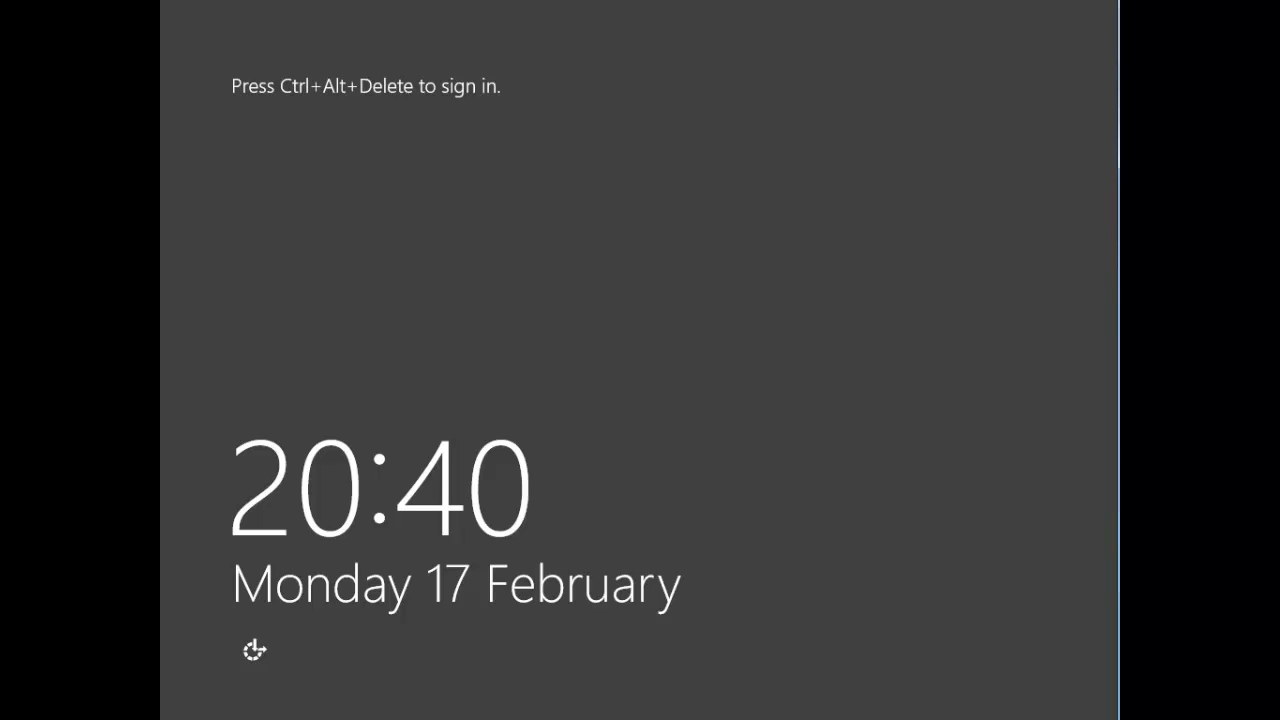
Step: Sign in as Administrator, retyping the password after turning off Caps Lock
key("ctrl+alt+Delete")
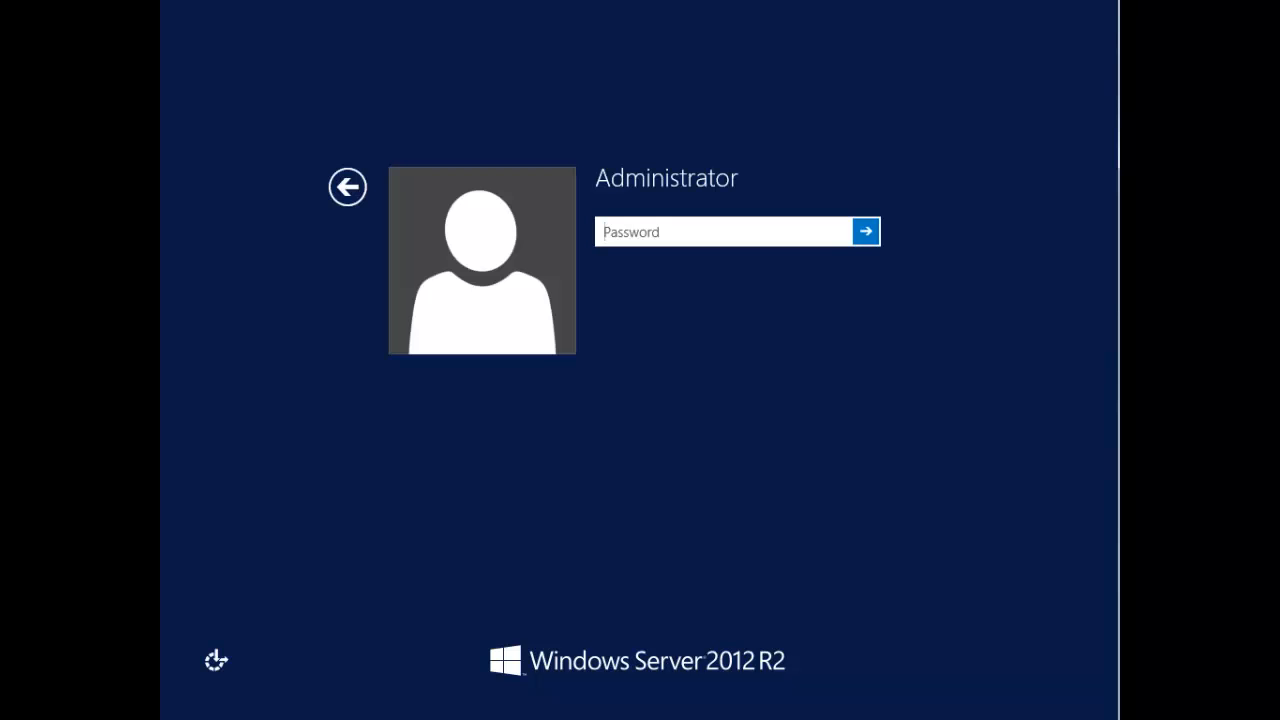
type("********")
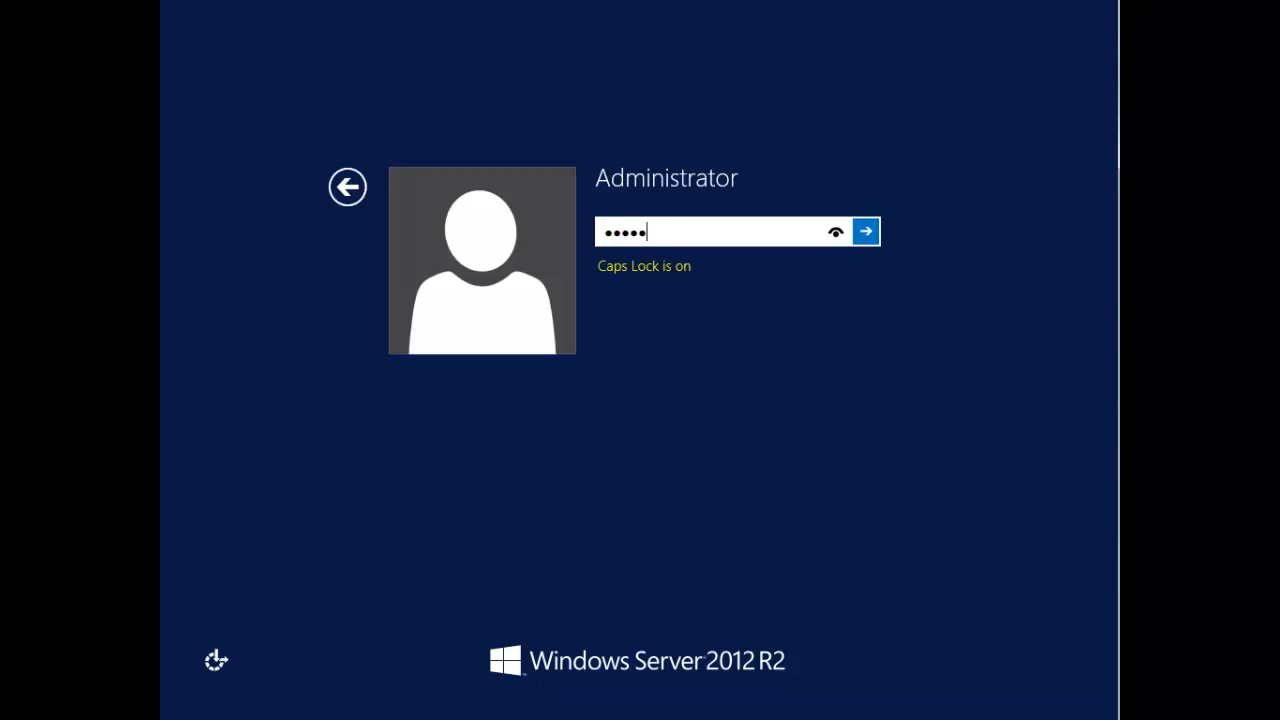
key("Return")
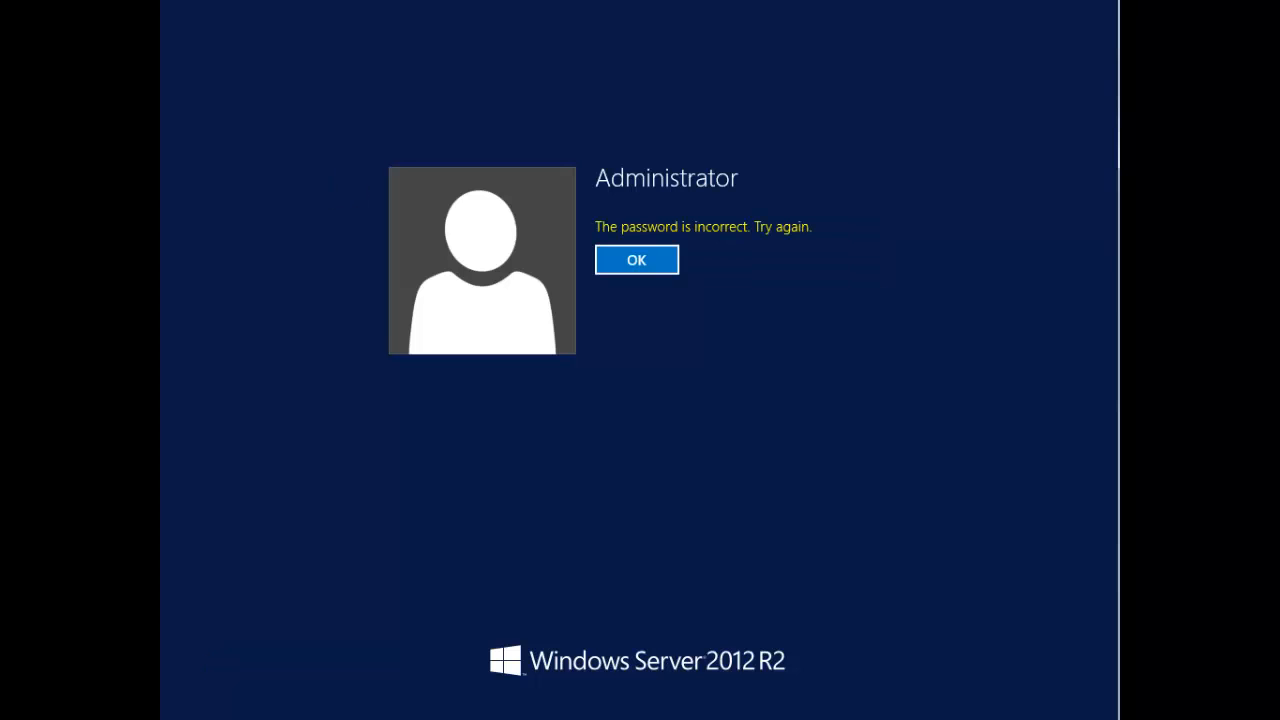
key("Return")
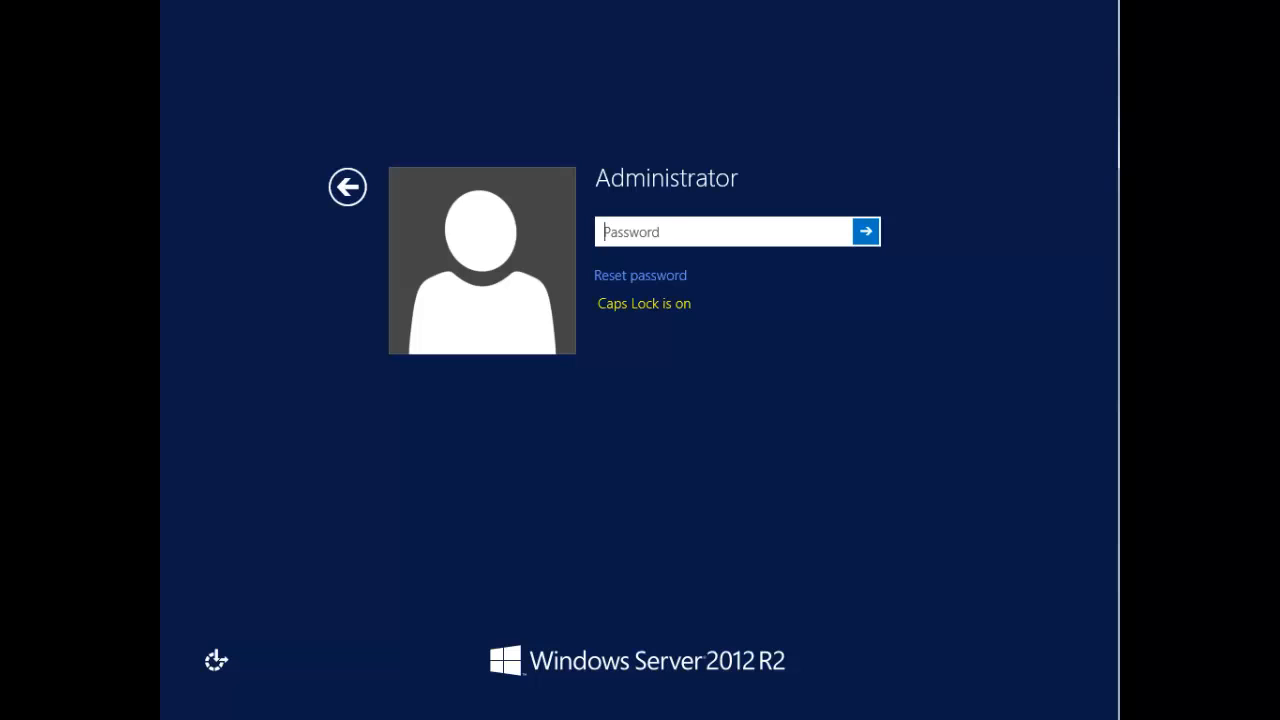
key("Caps_Lock")
type("•••••••")
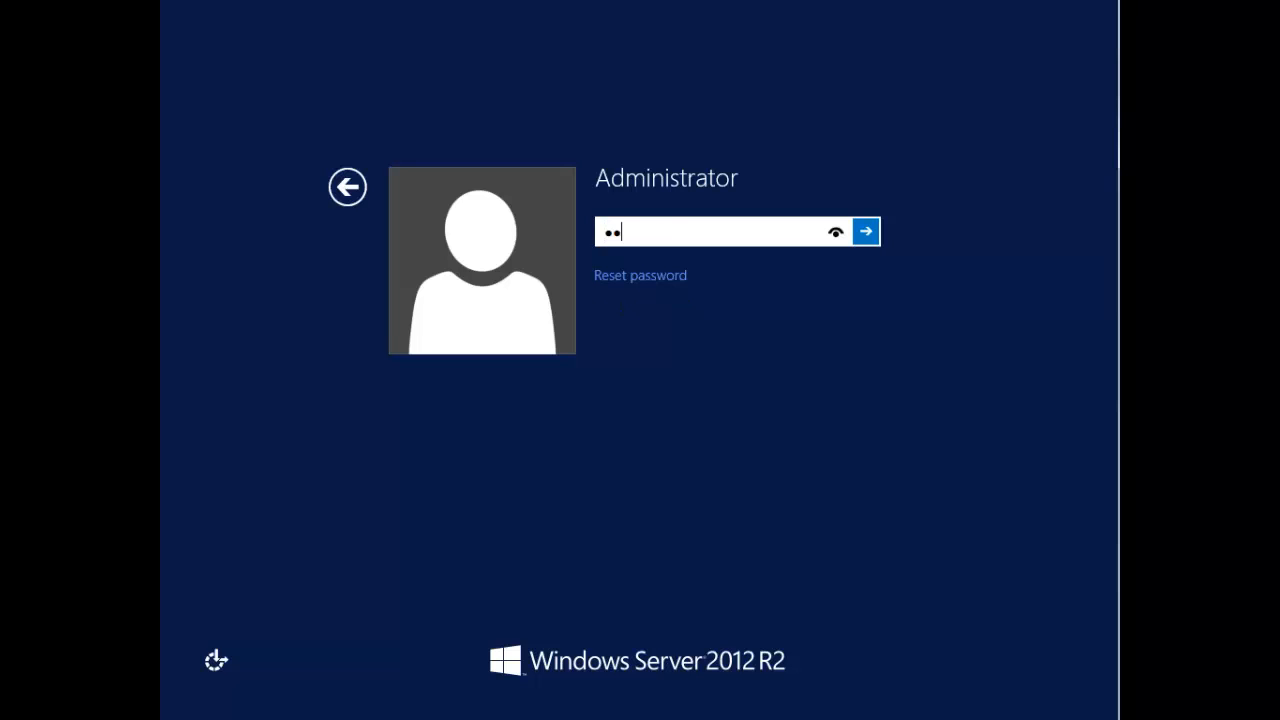
key("Return")
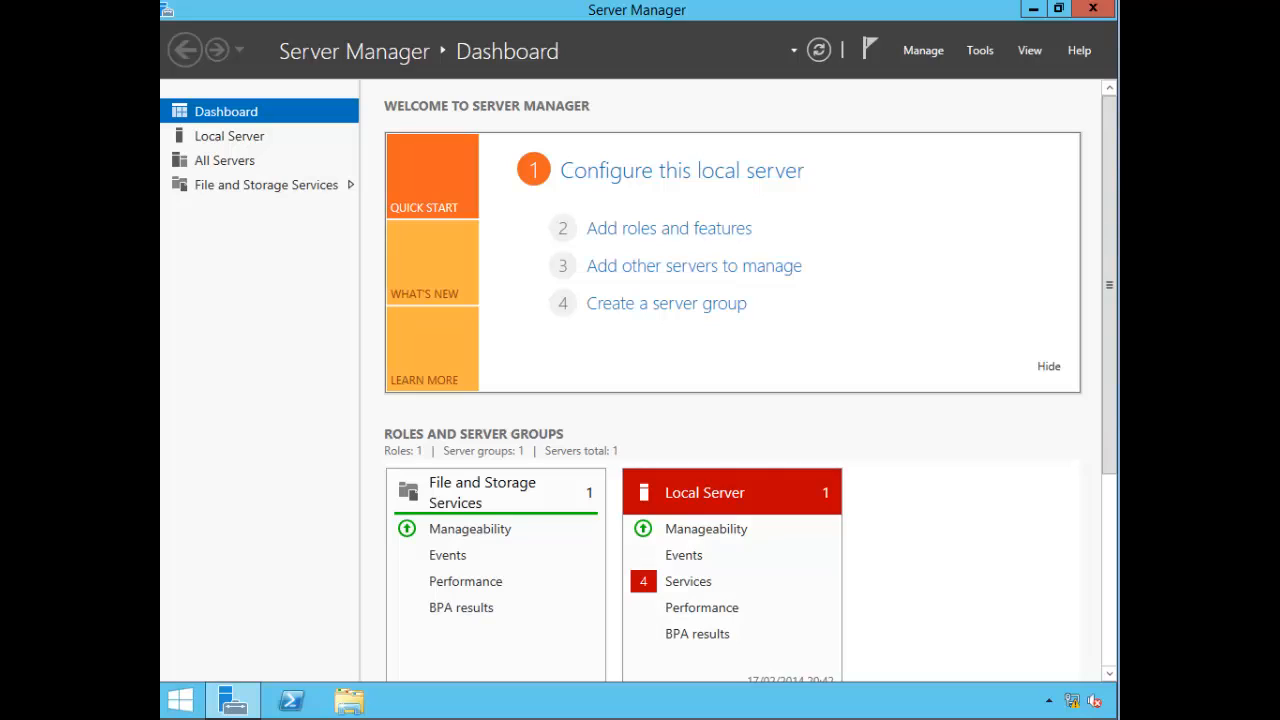
Step: Close Server Manager and shut down the server with the reason Other (Planned)
left_click(1093, 9)
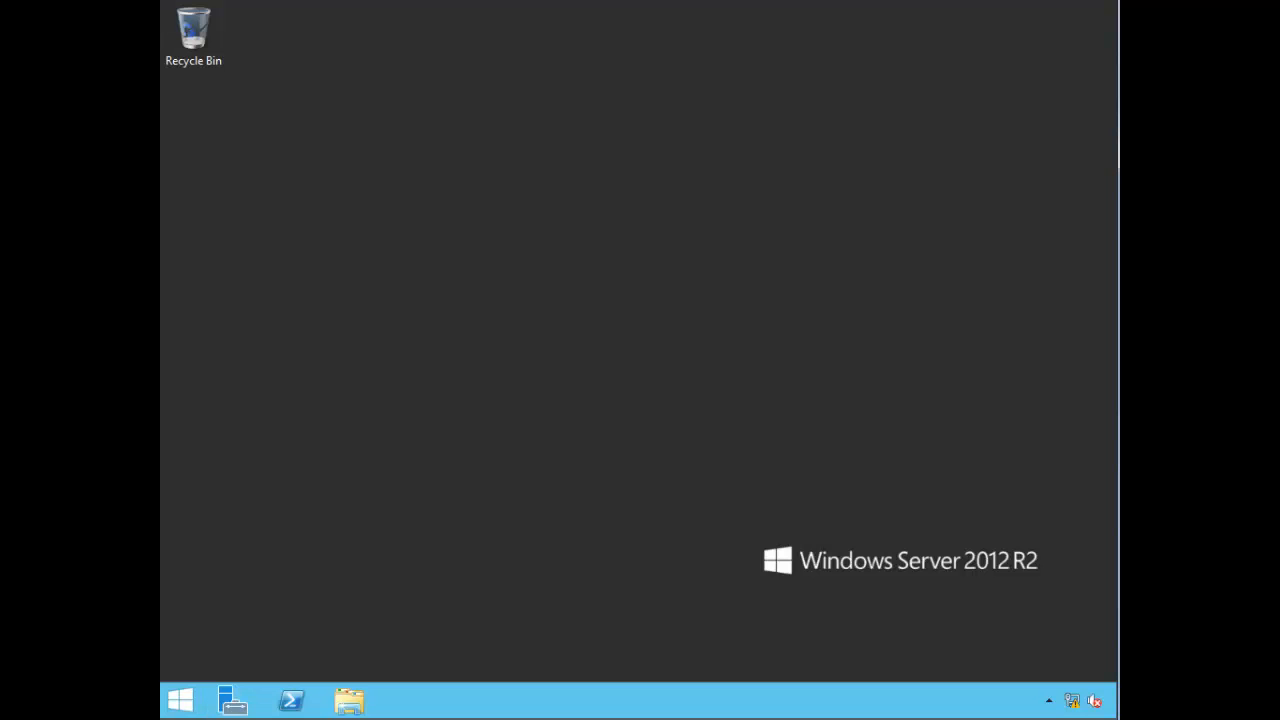
left_click(180, 700)
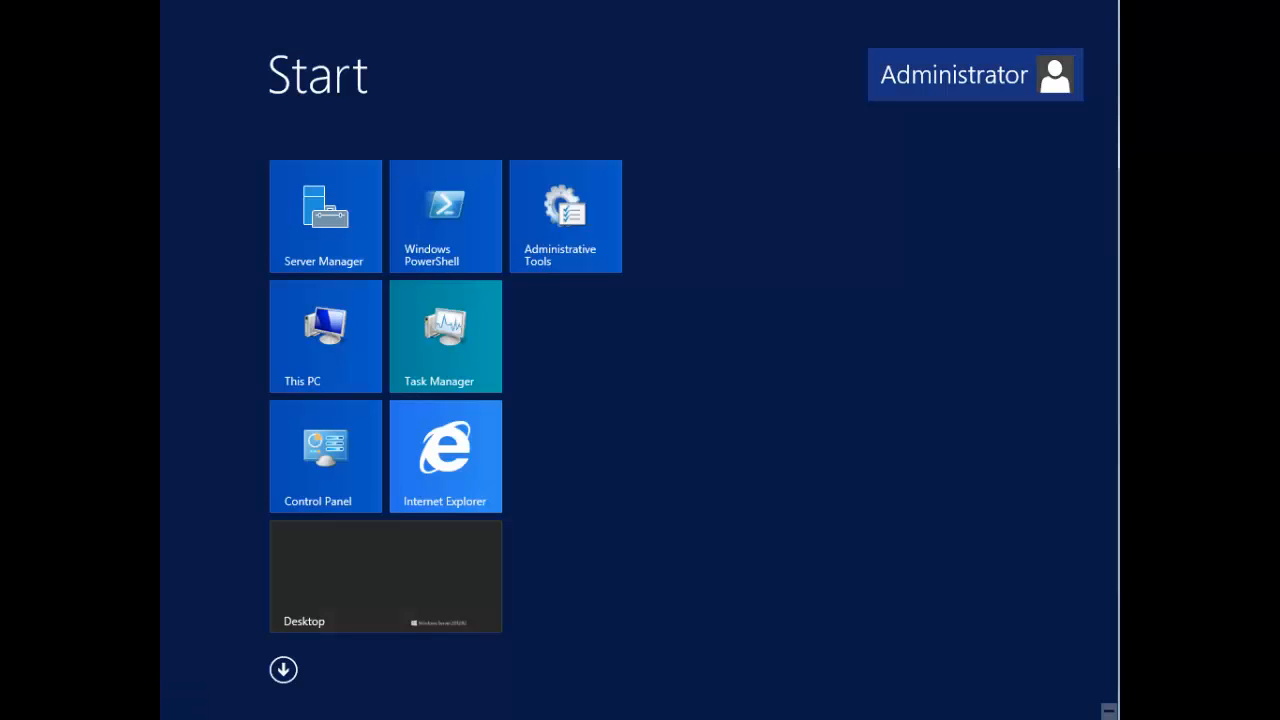
left_click(955, 75)
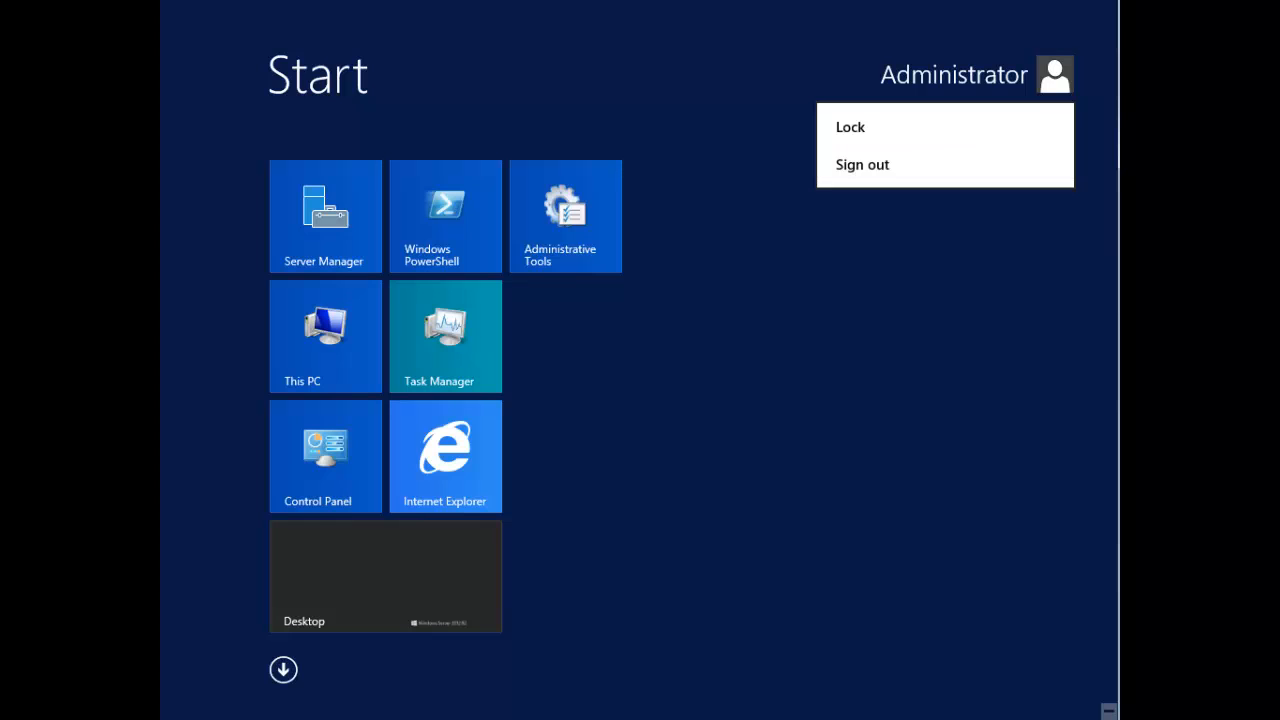
left_click(975, 75)
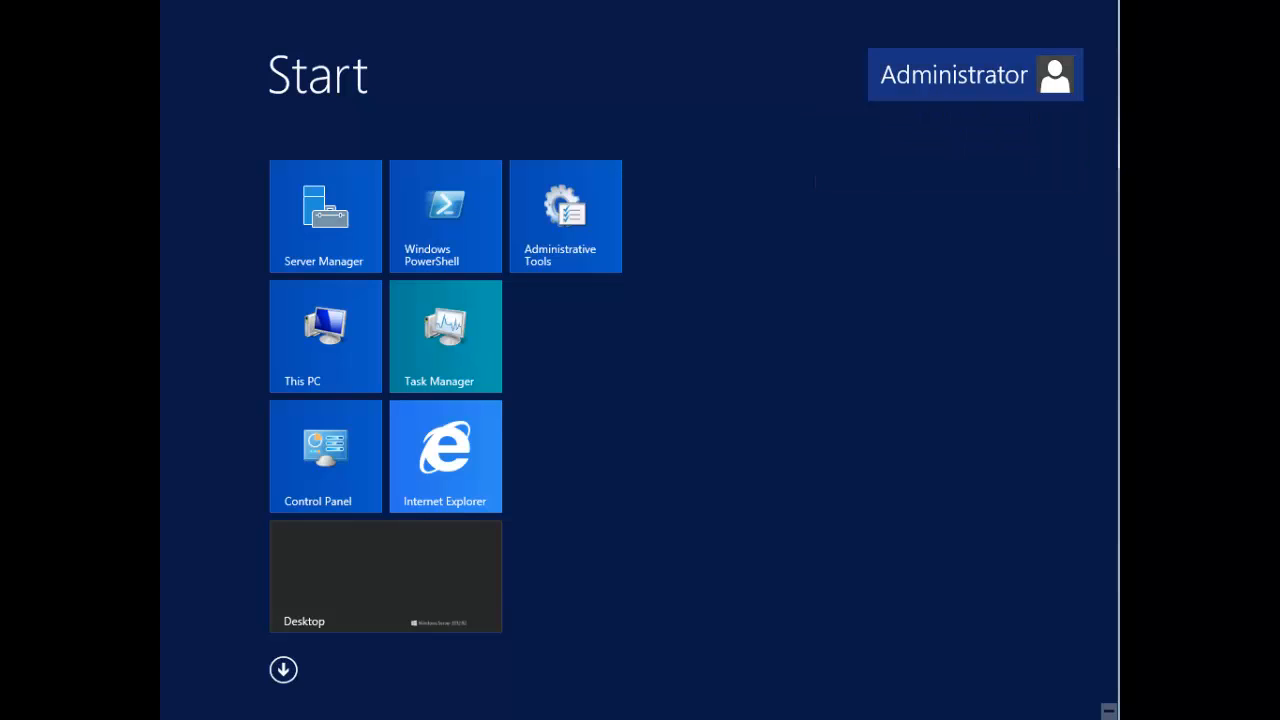
mouse_move(1116, 3)
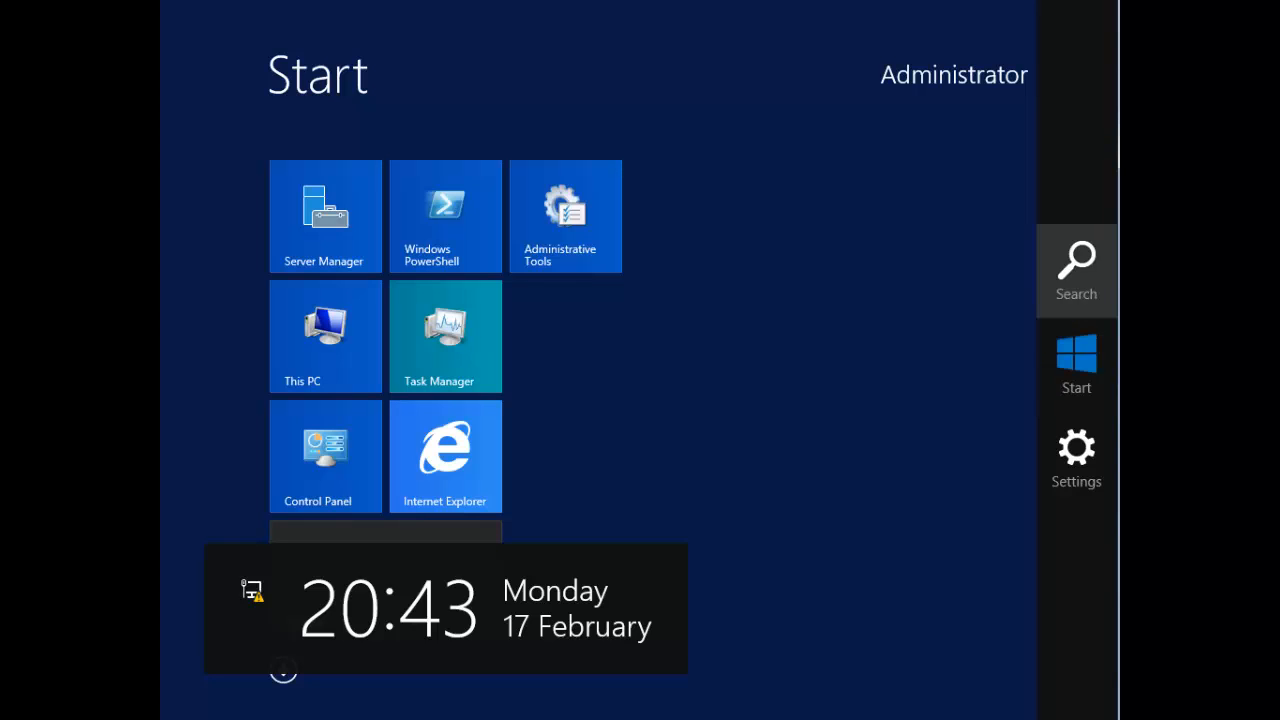
left_click(1076, 458)
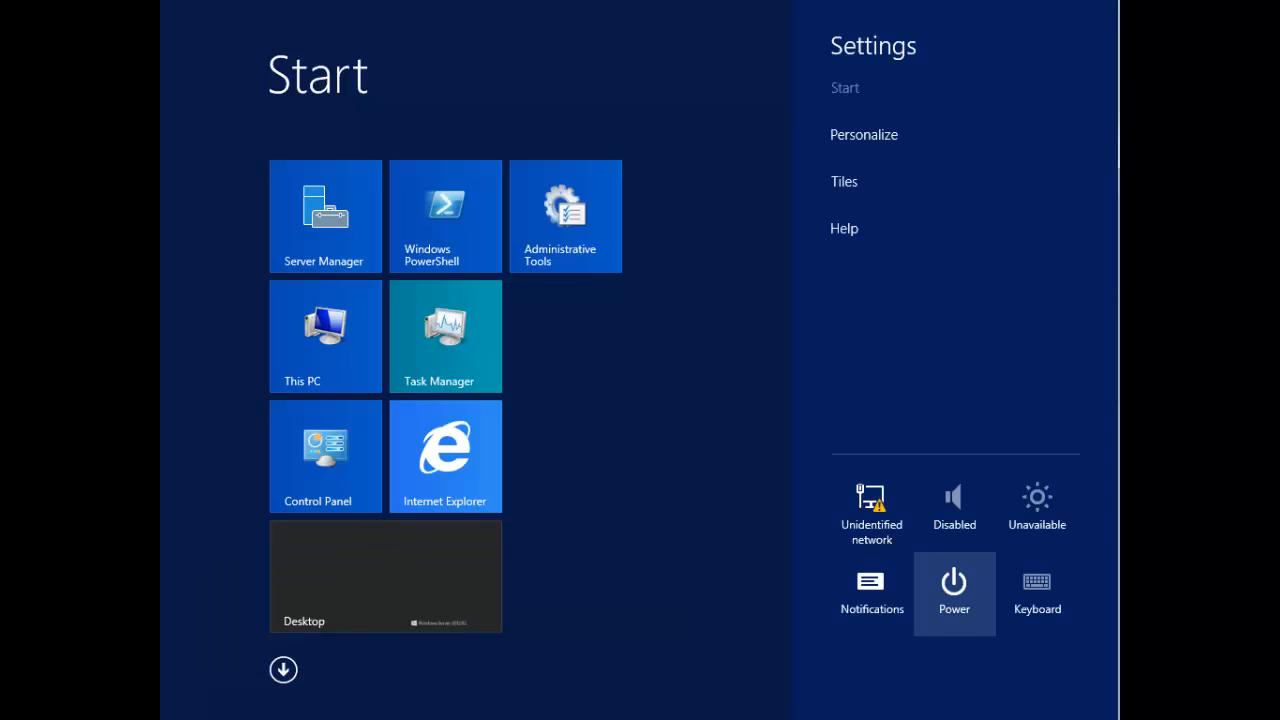
left_click(954, 591)
left_click(952, 488)
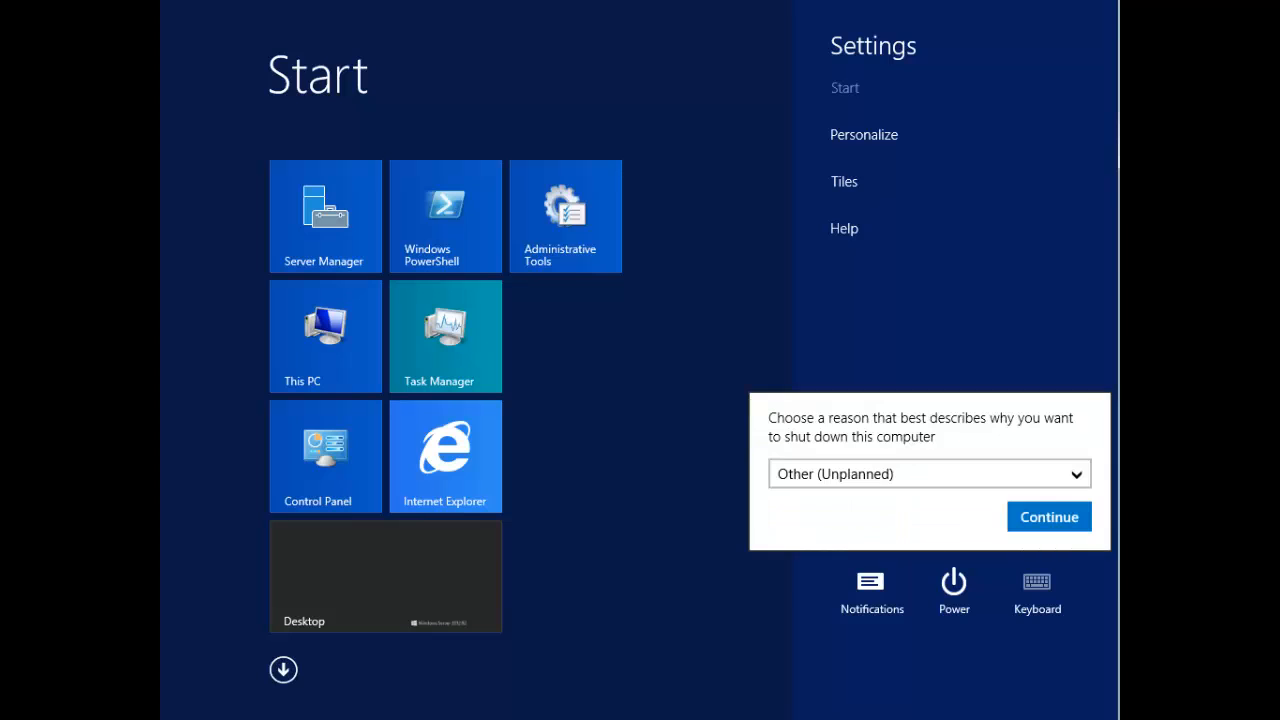
left_click(929, 474)
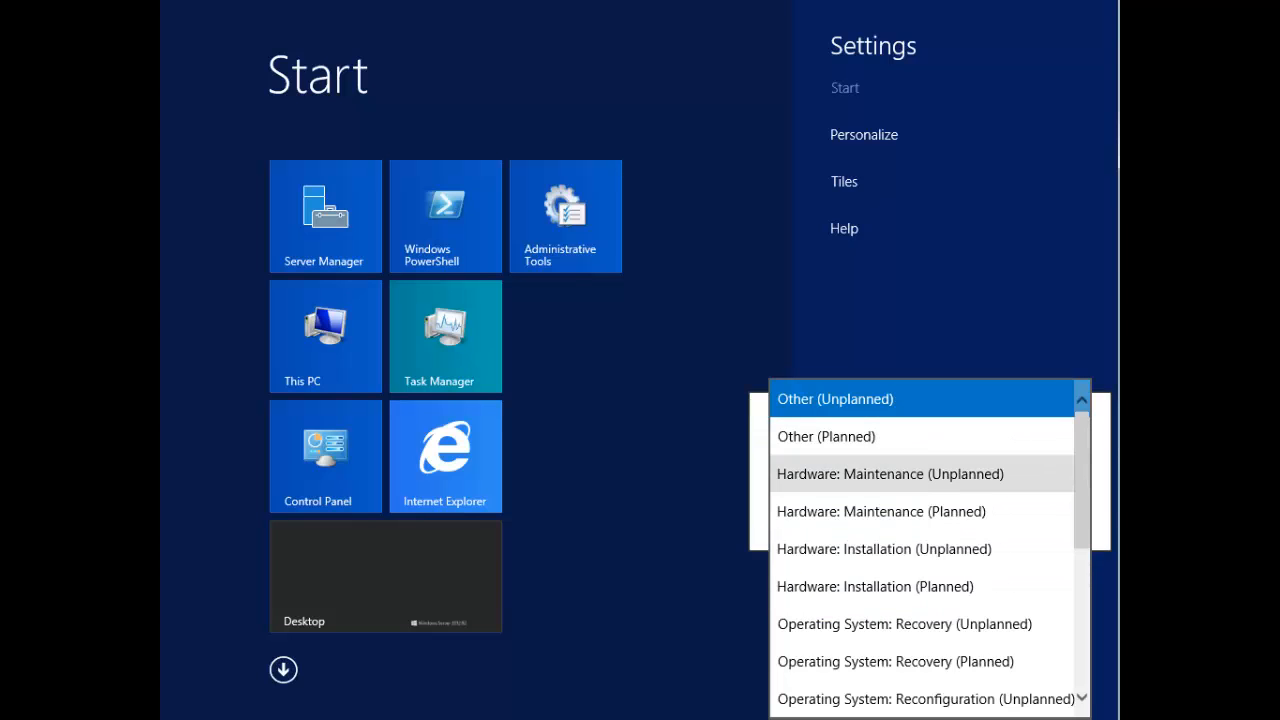
left_click(826, 436)
left_click(1049, 516)
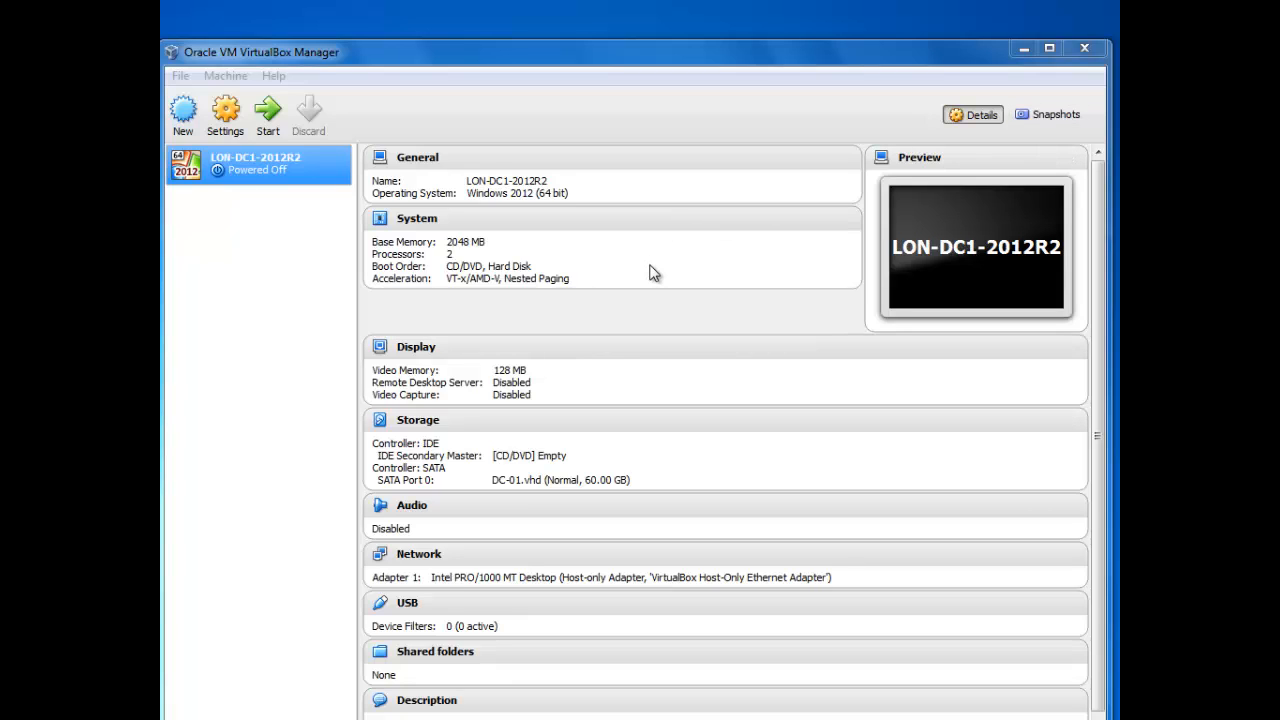
Step: Take a snapshot of the machine named '1 - Bare Install'
left_click(1048, 114)
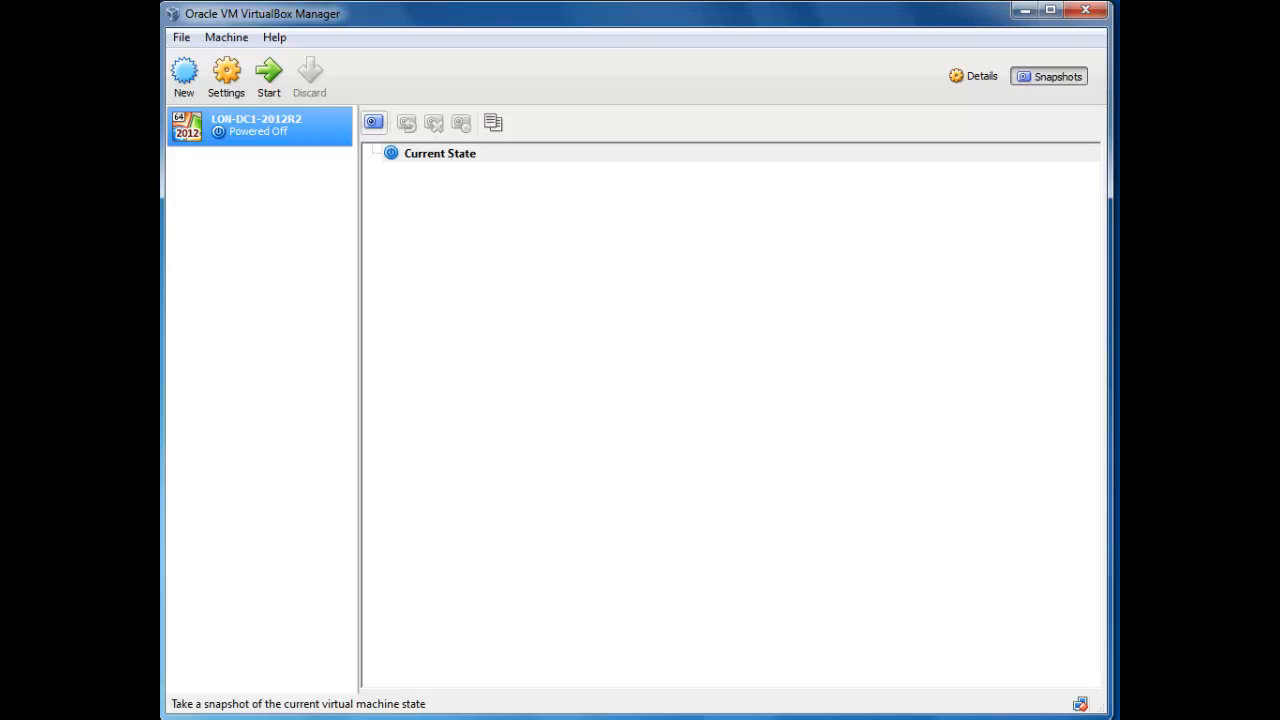
left_click(373, 122)
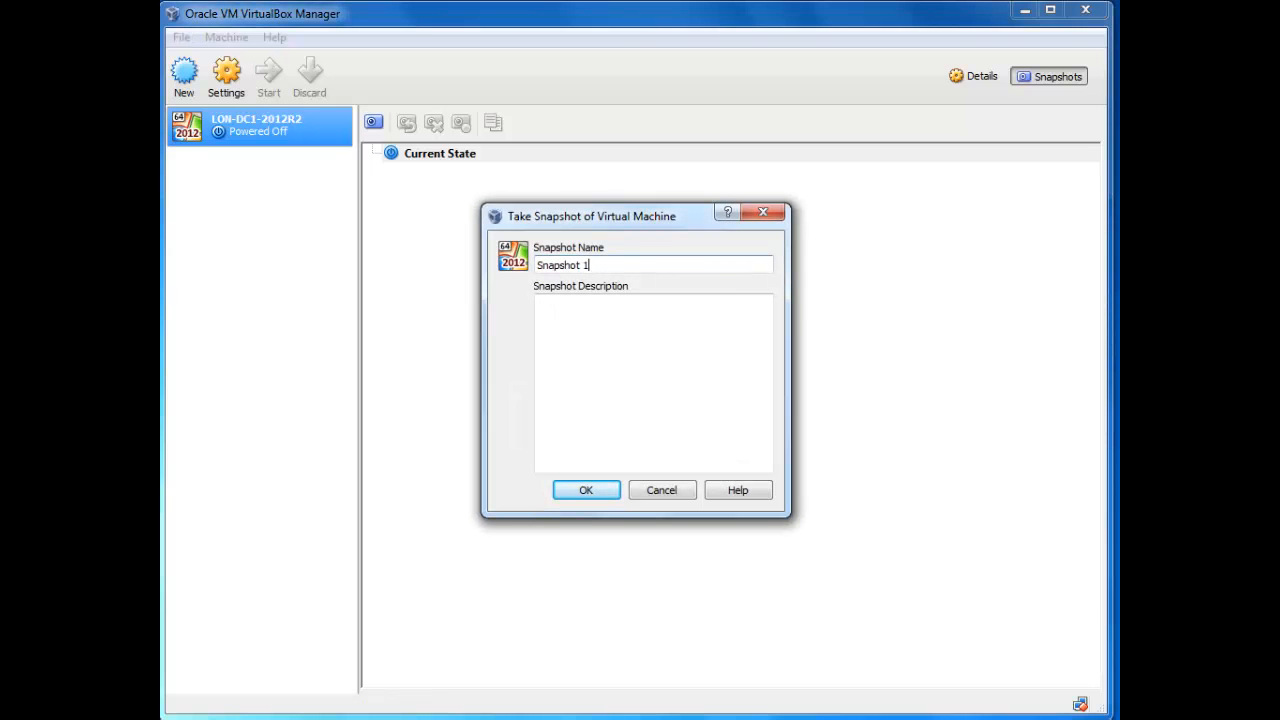
key("shift+Home")
type("1 - Bare INs")
key("BackSpace")
key("BackSpace")
type("nstall")
key("Return")
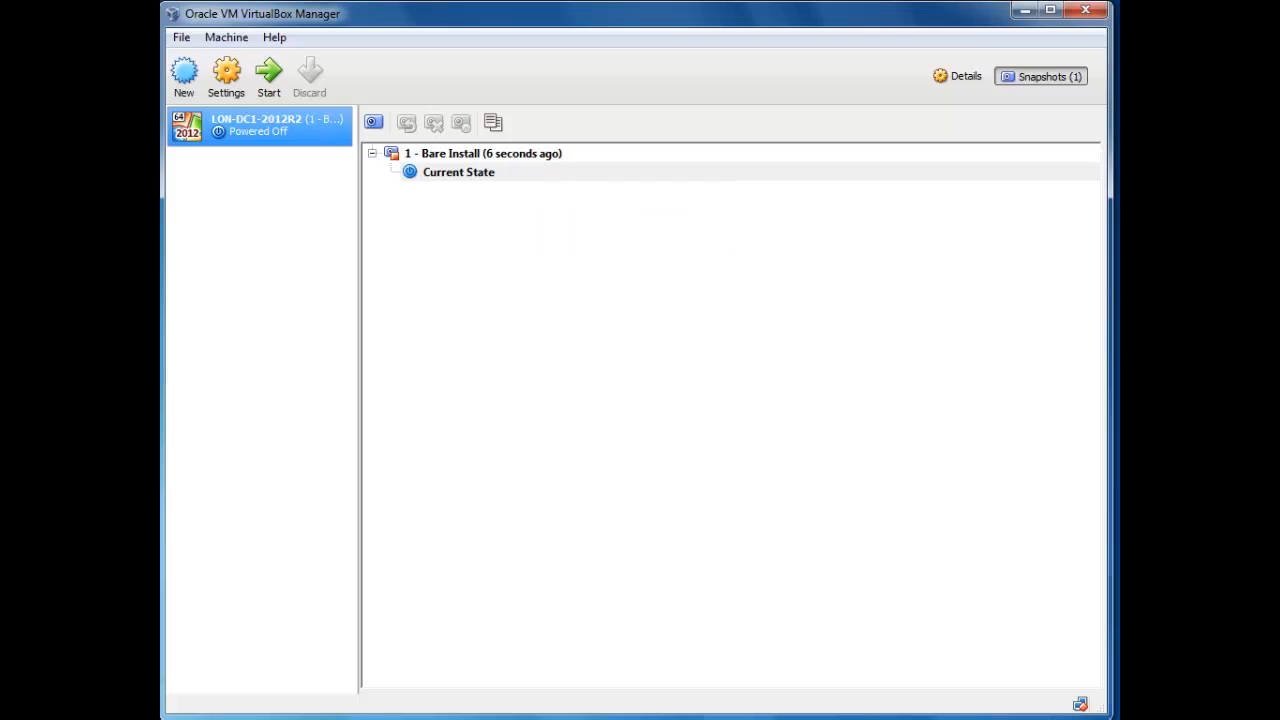
Step: Open the Bare Install snapshot's context menu and dismiss it without acting
right_click(576, 157)
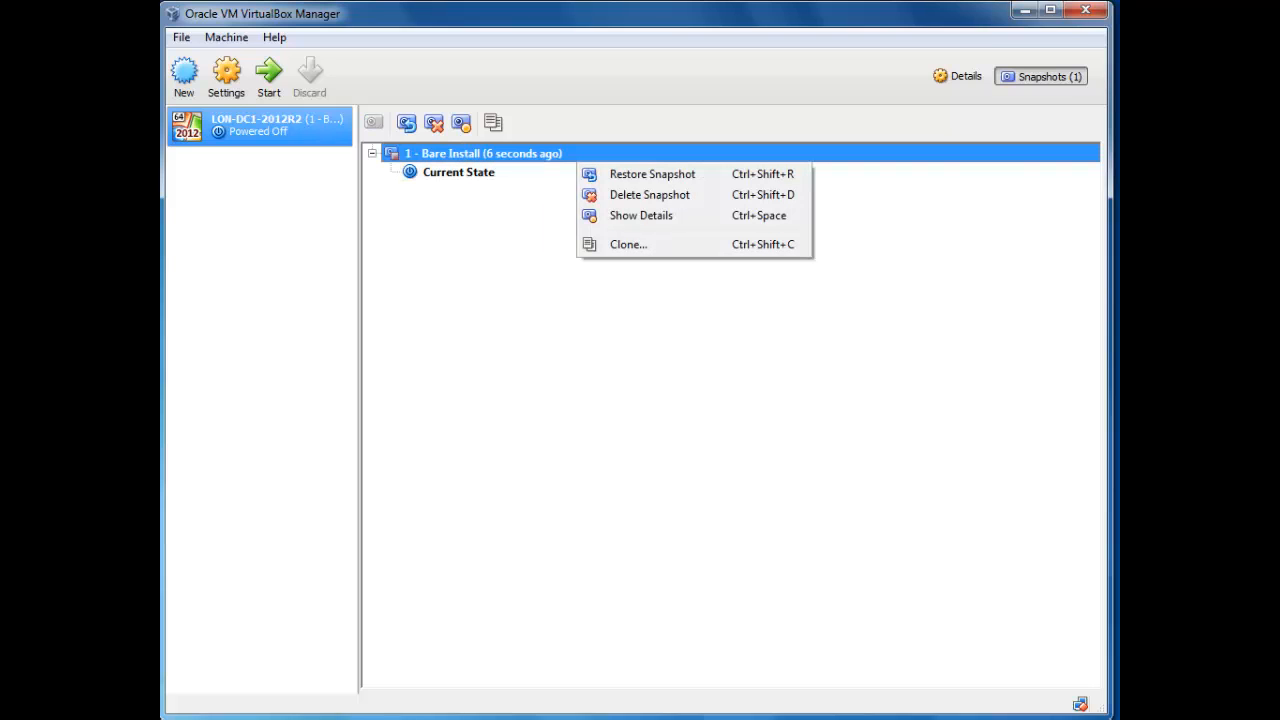
key("Escape")
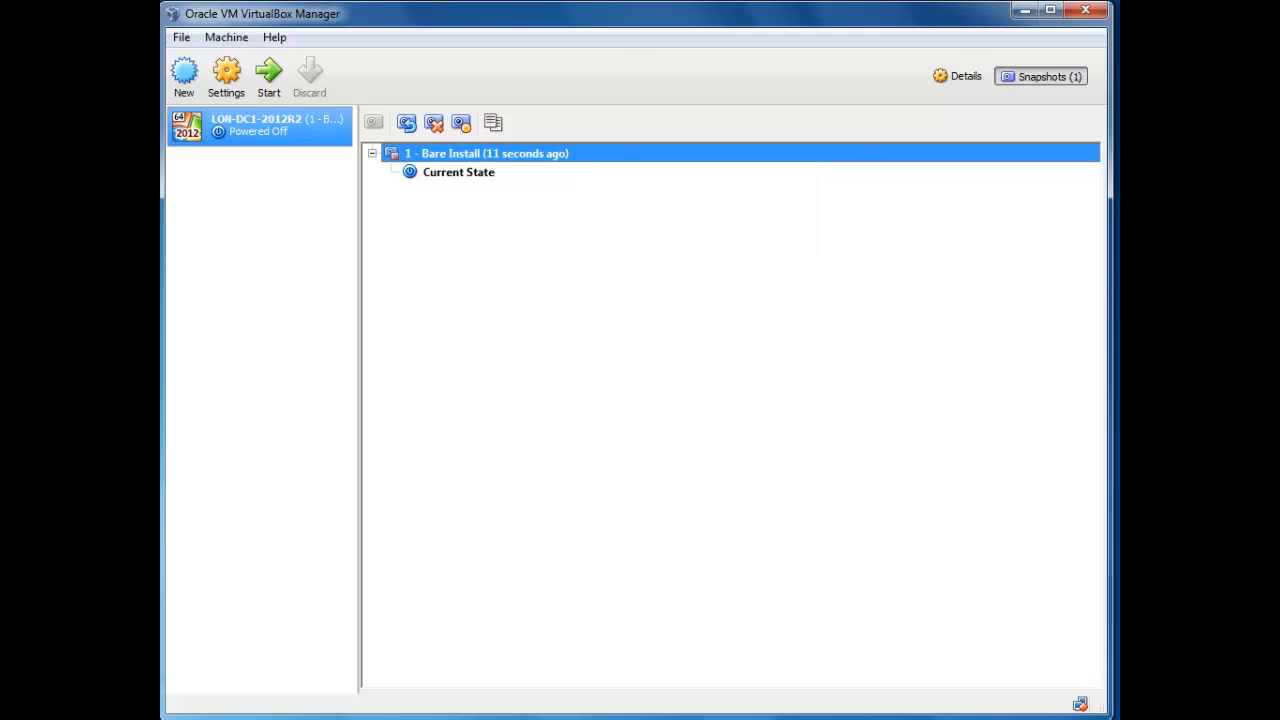
right_click(487, 149)
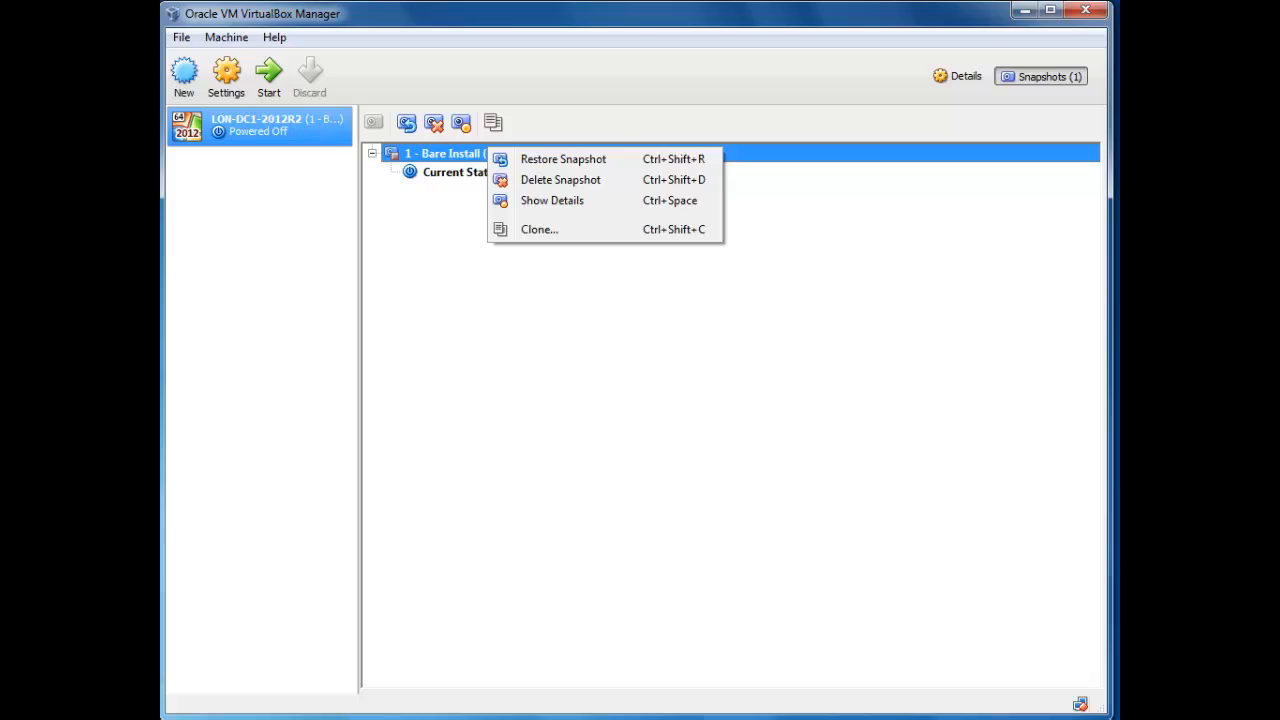
key("Escape")
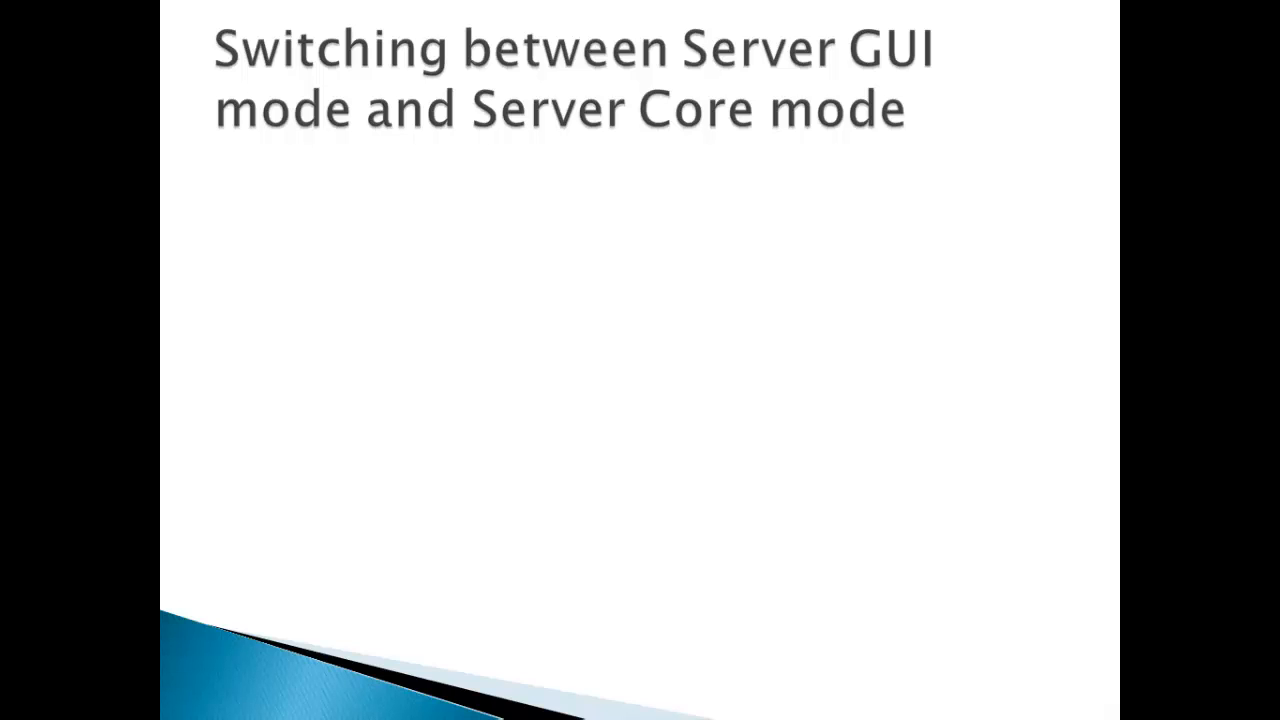
Step: Advance the slide to reveal both bullets and the two sub-bullets
key("Right")
key("Right")
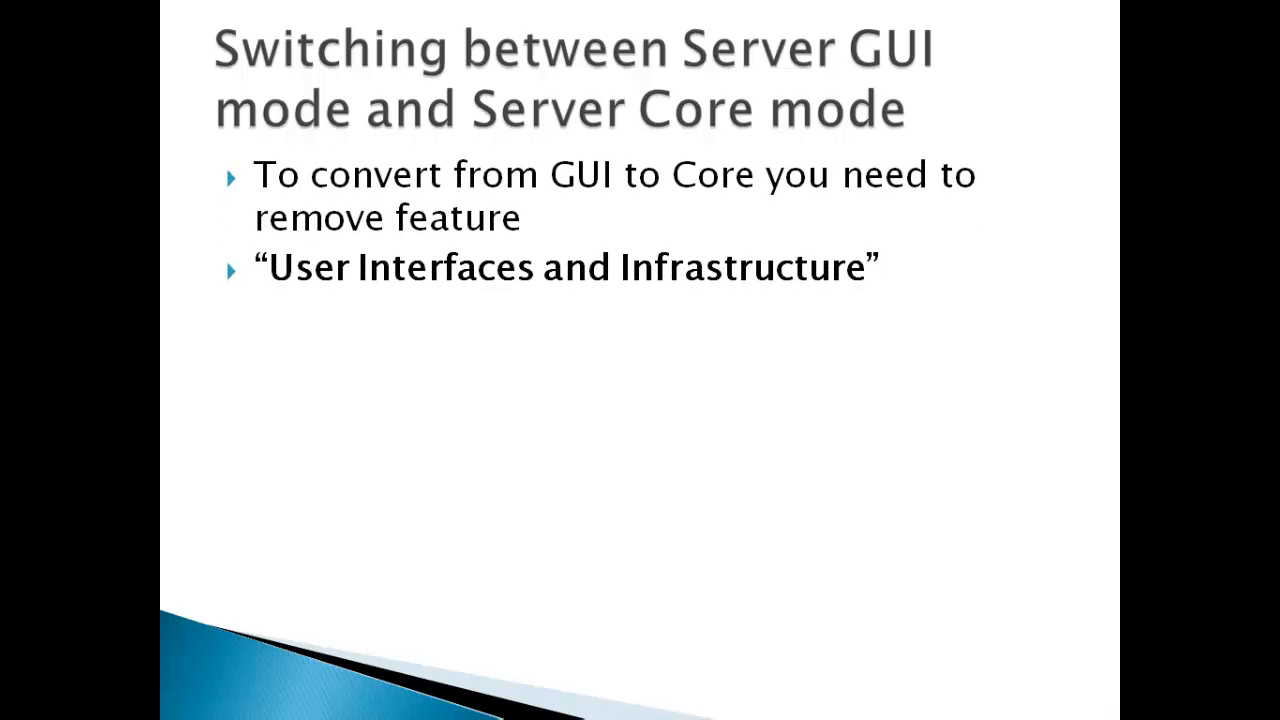
key("Right")
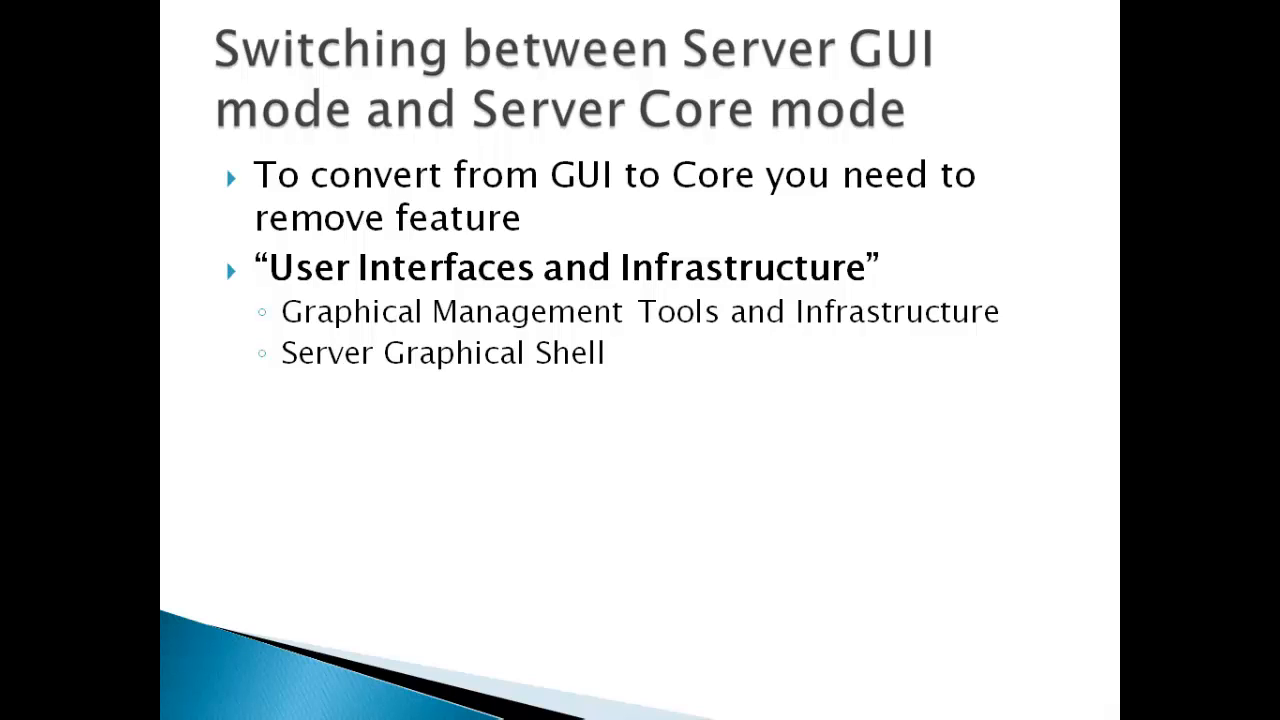
Step: Force LON-DC1-2012R2 to power off from VirtualBox Manager's Close menu
mouse_move(225, 719)
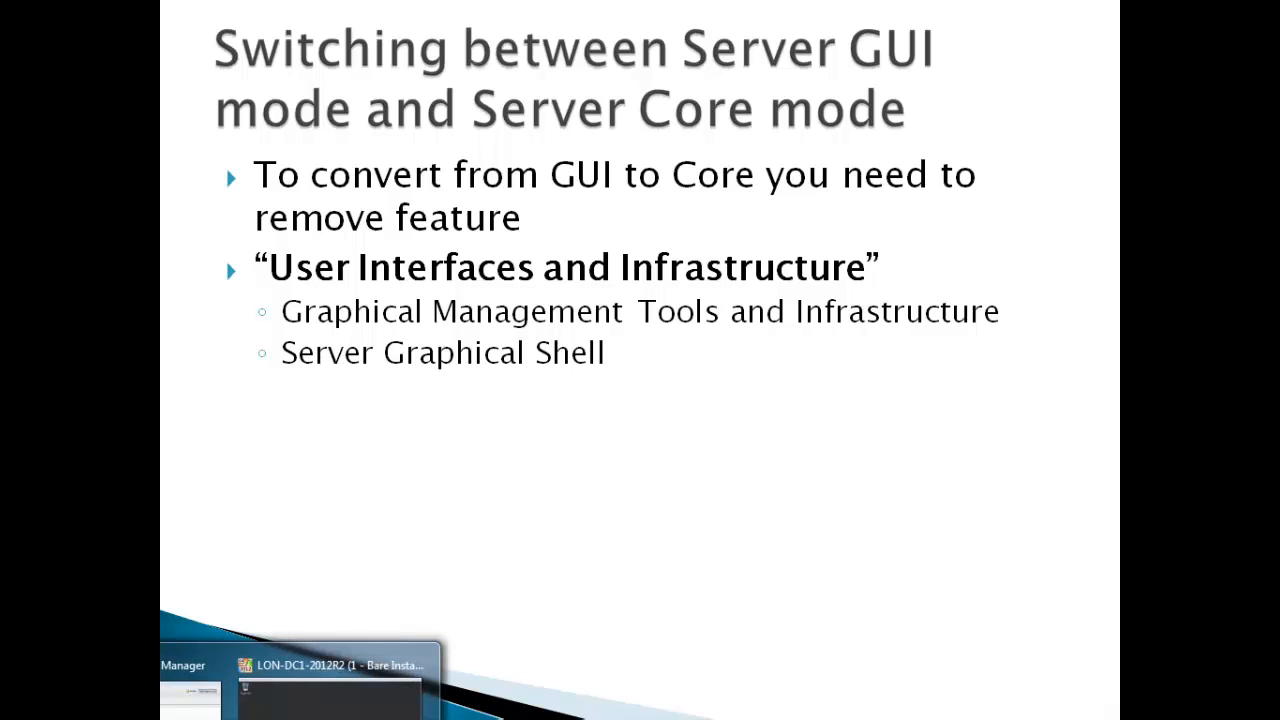
left_click(190, 700)
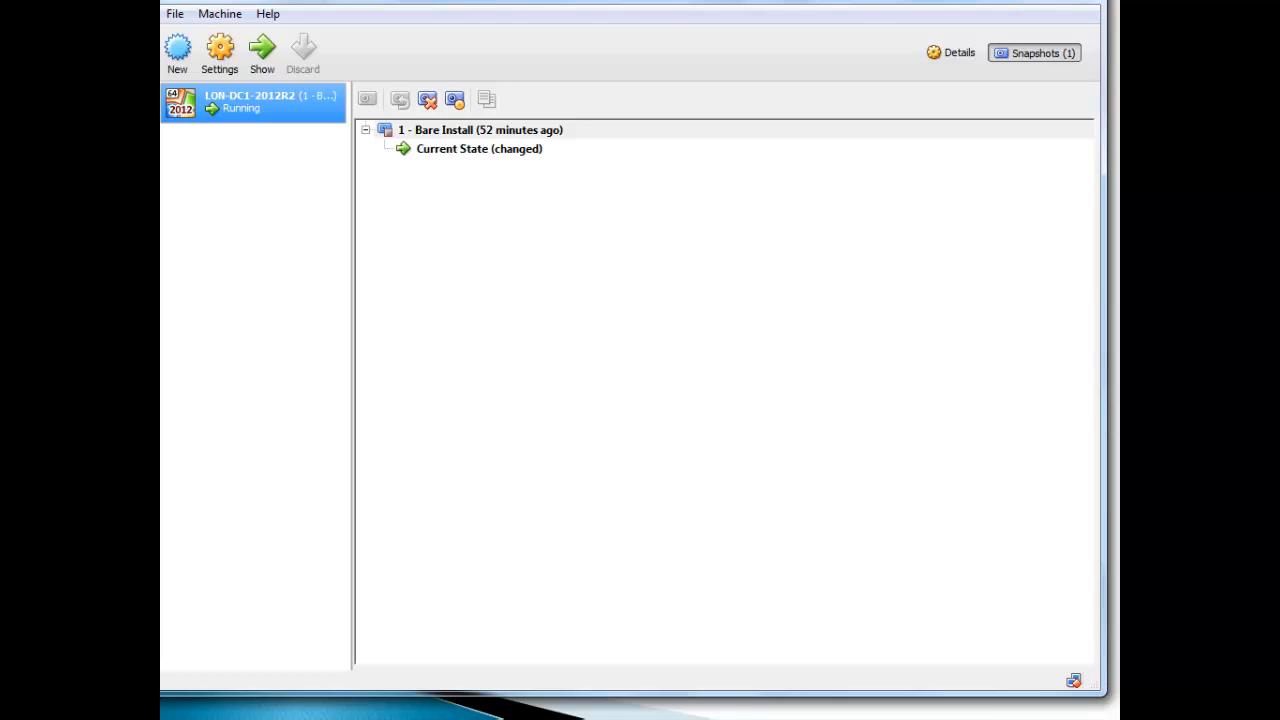
mouse_move(330, 708)
left_click(320, 666)
right_click(251, 101)
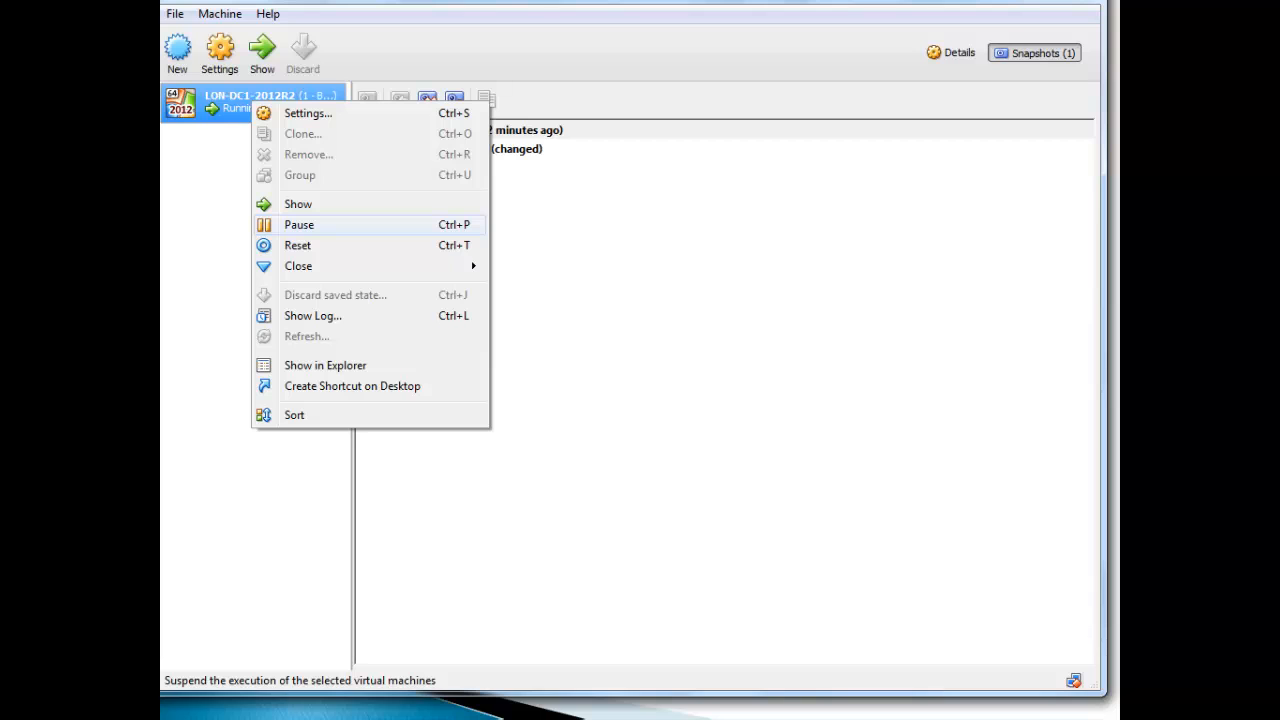
mouse_move(299, 267)
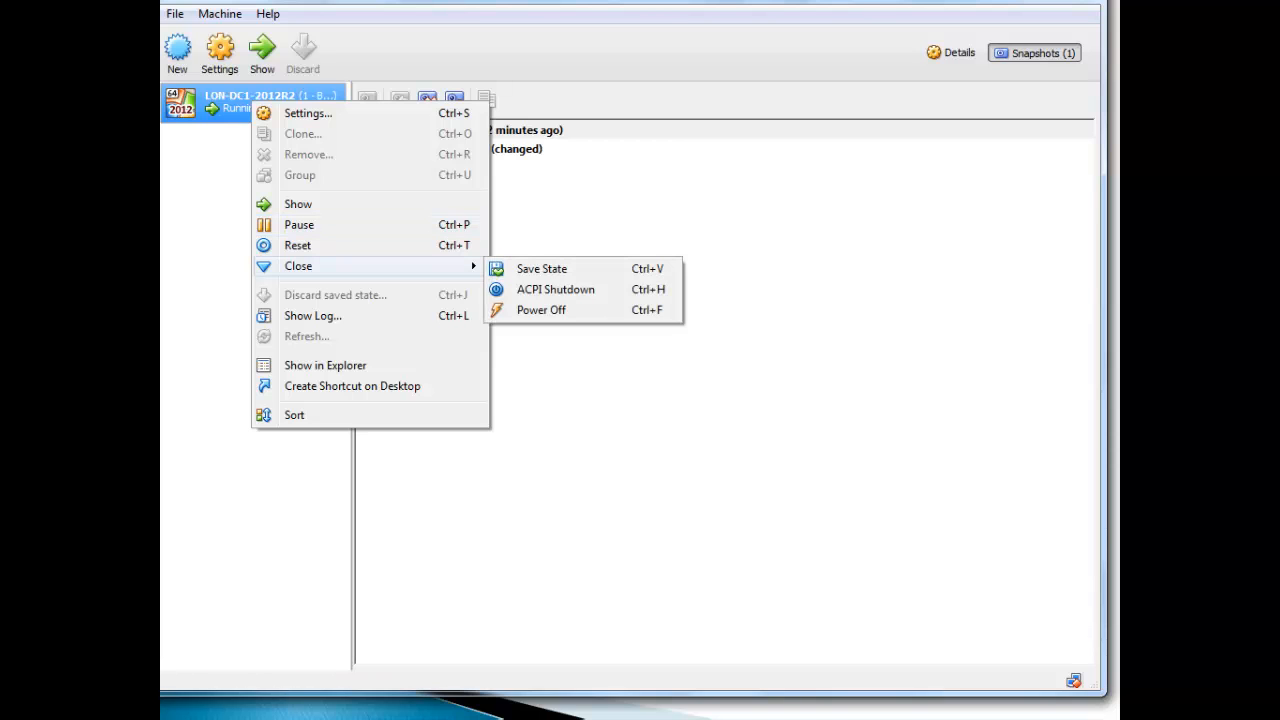
left_click(541, 310)
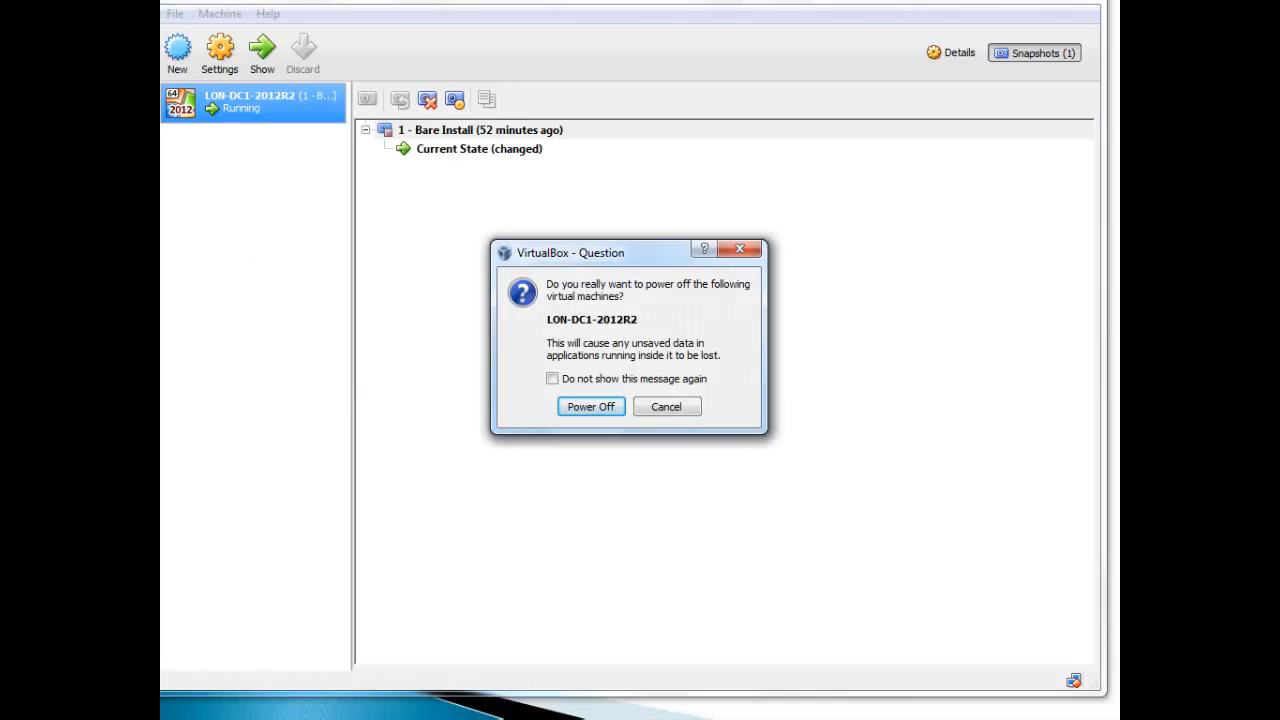
key("Return")
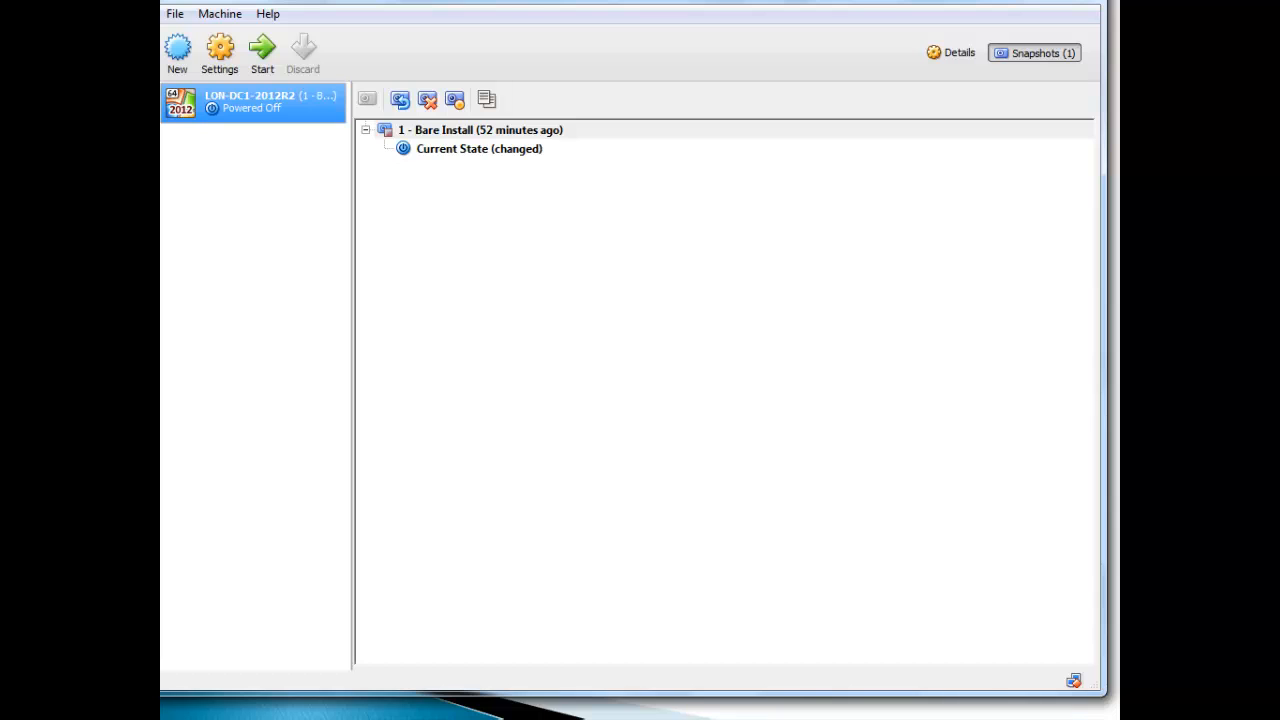
Step: Restore the '1 - Bare Install' snapshot without saving the current state, then start the machine
left_click(480, 130)
right_click(519, 130)
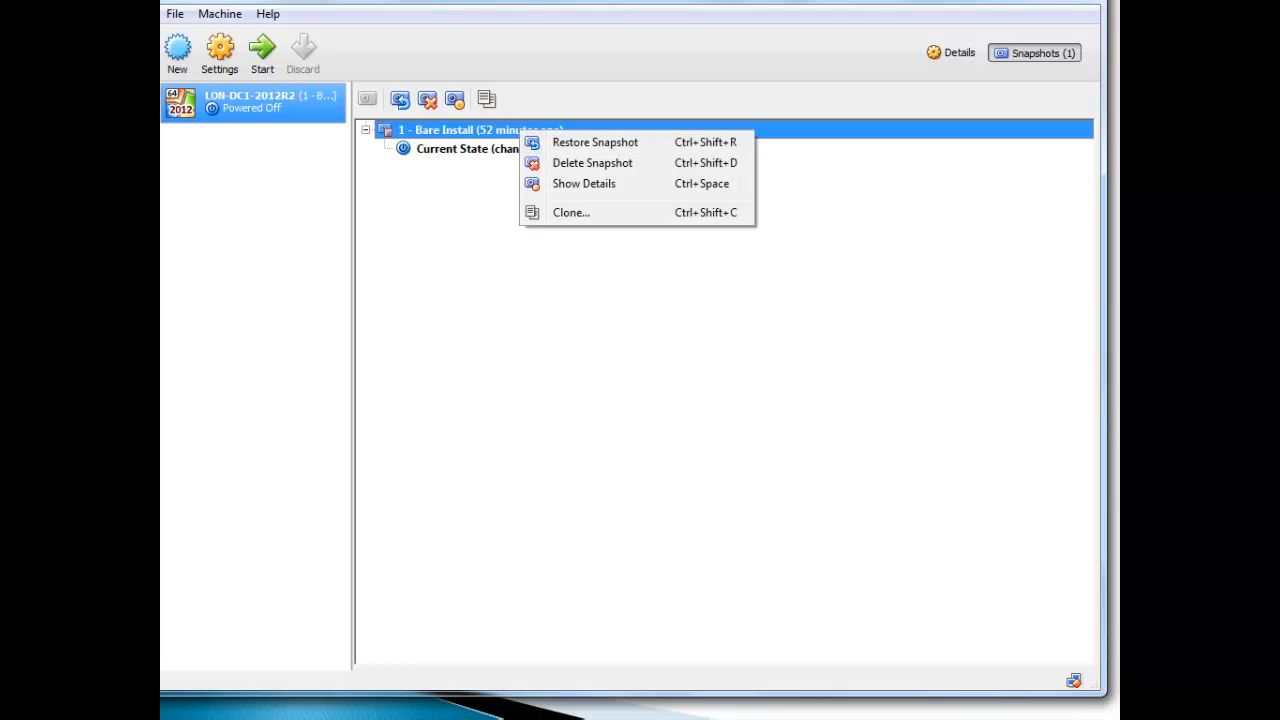
left_click(595, 142)
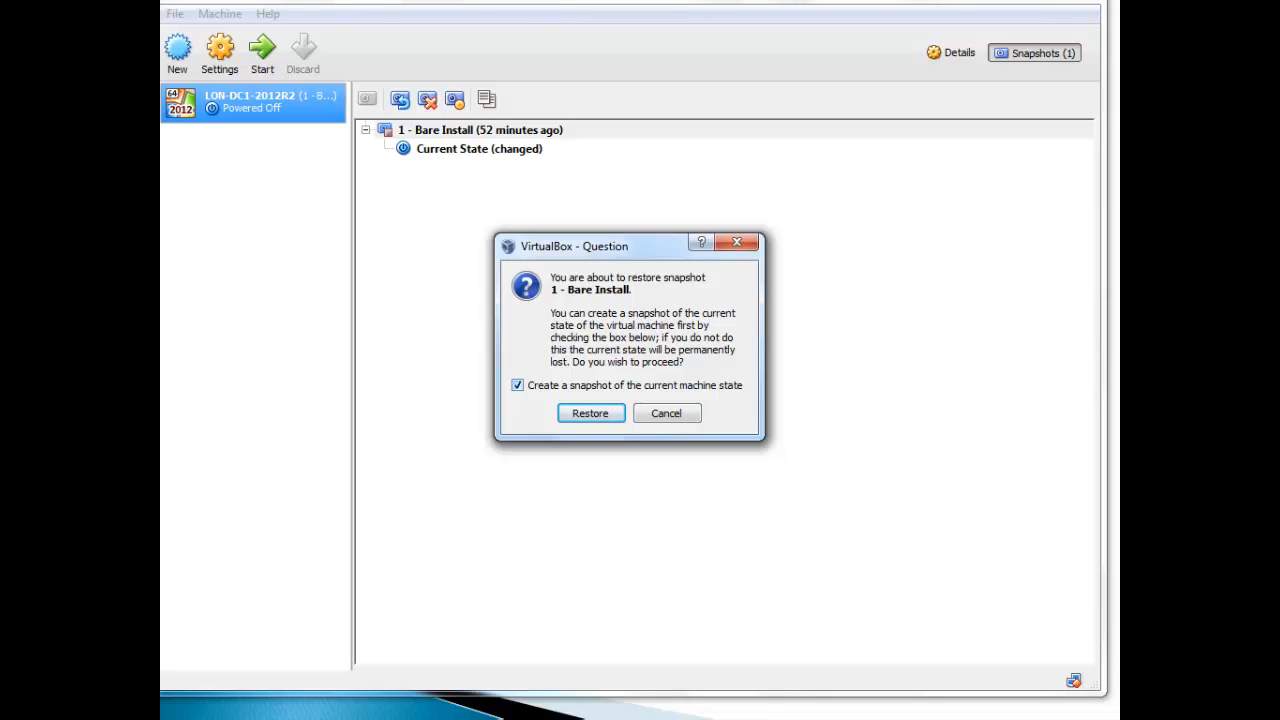
left_click(517, 385)
key("Return")
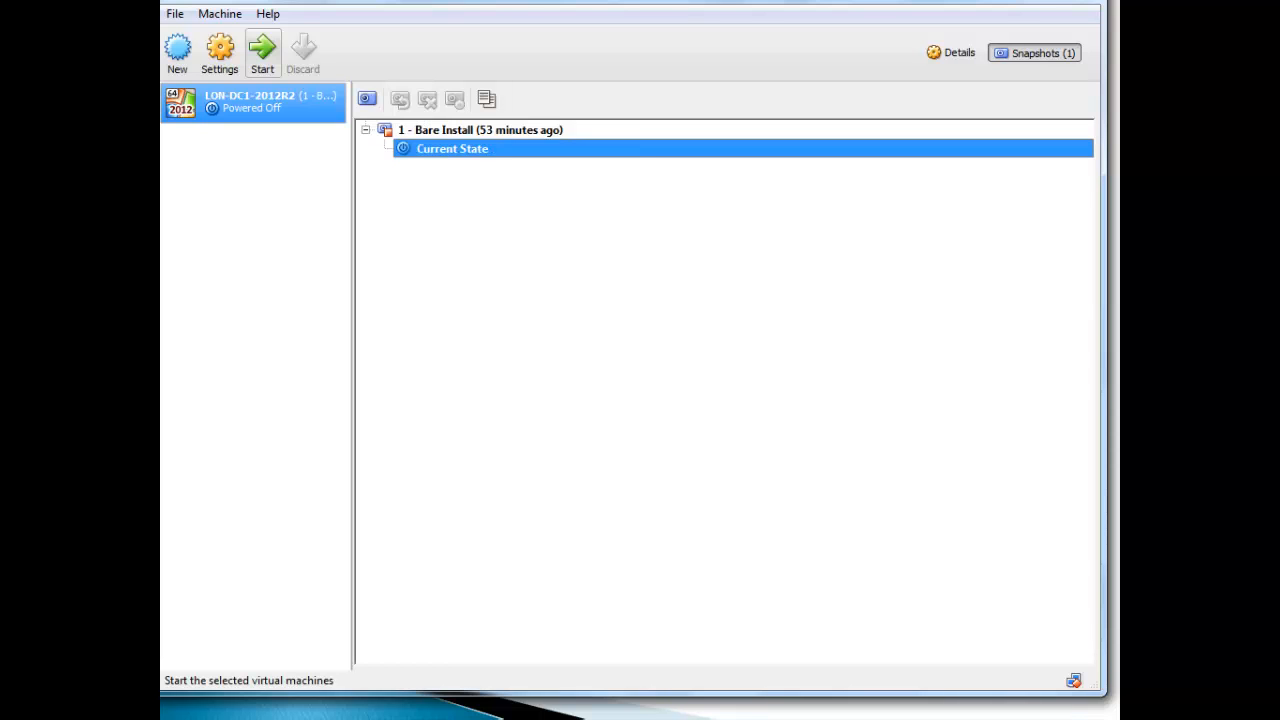
left_click(262, 50)
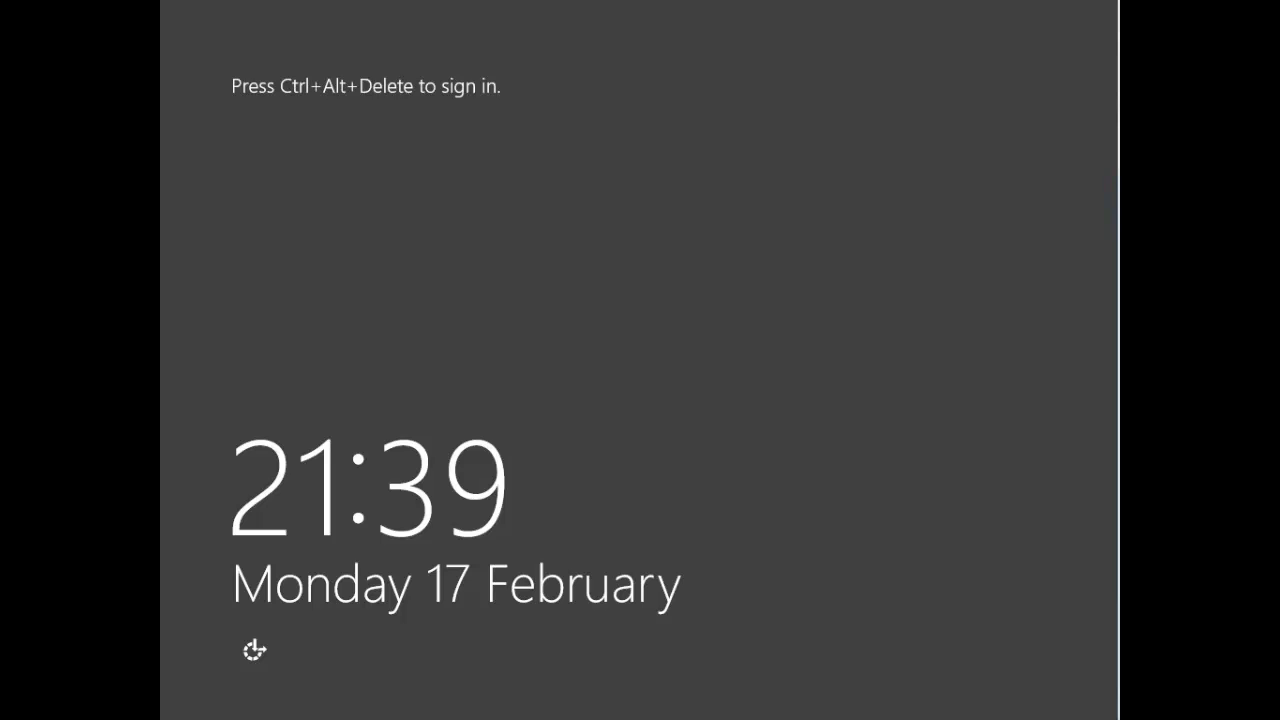
Step: Sign in as Administrator with the account password and minimize Server Manager to the desktop
key("ctrl+alt+Delete")
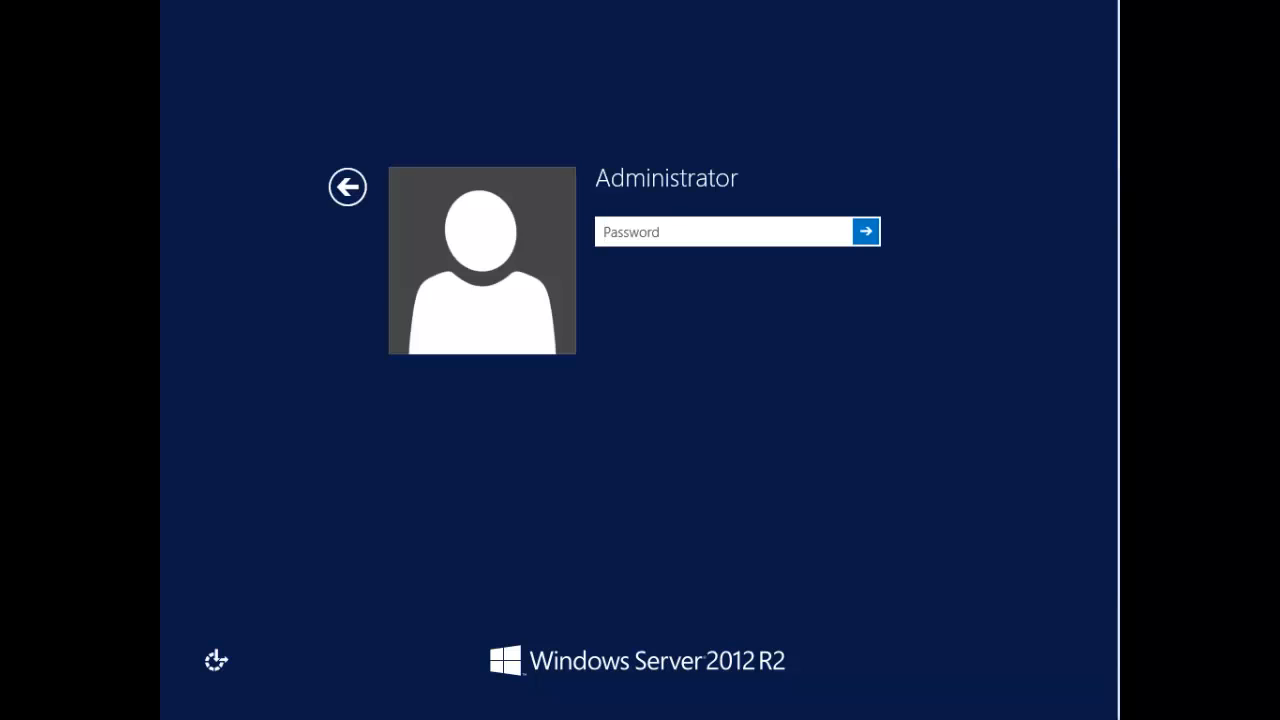
type("P@ssw0rd")
key("Return")
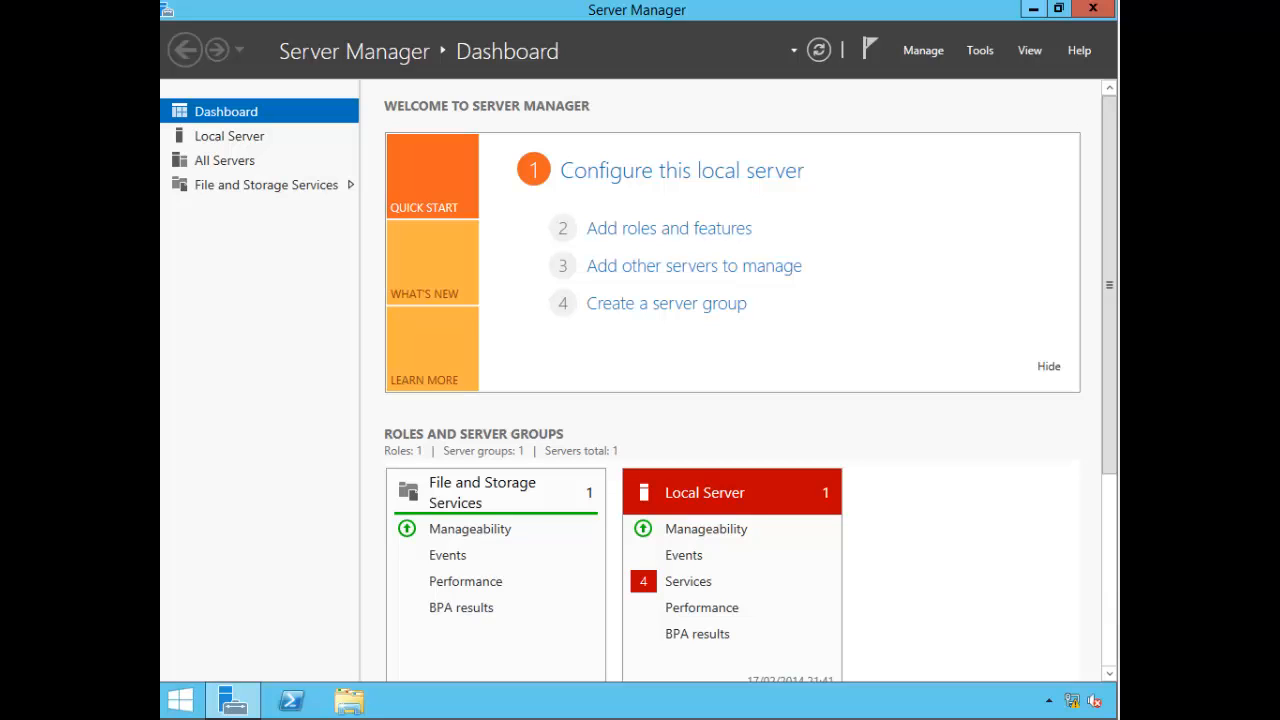
key("super+d")
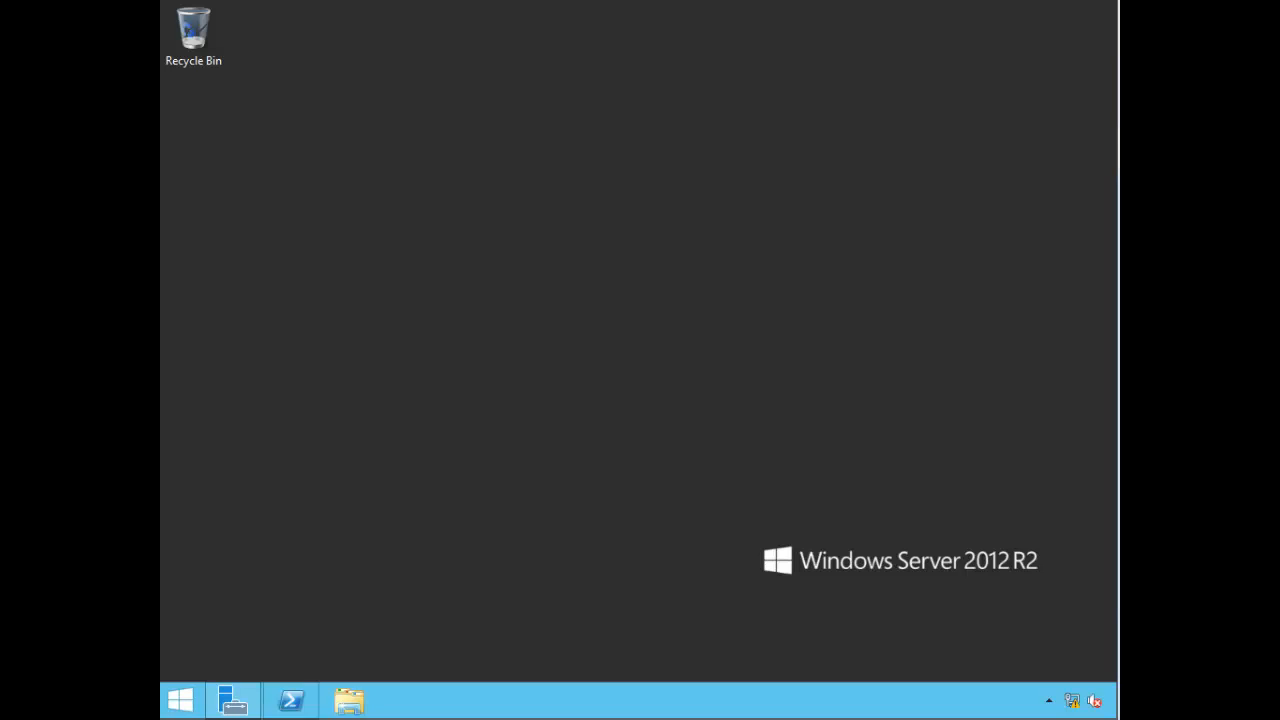
Step: Return from Start to the Desktop and launch Manage > Remove Roles and Features in Server Manager
left_click(180, 700)
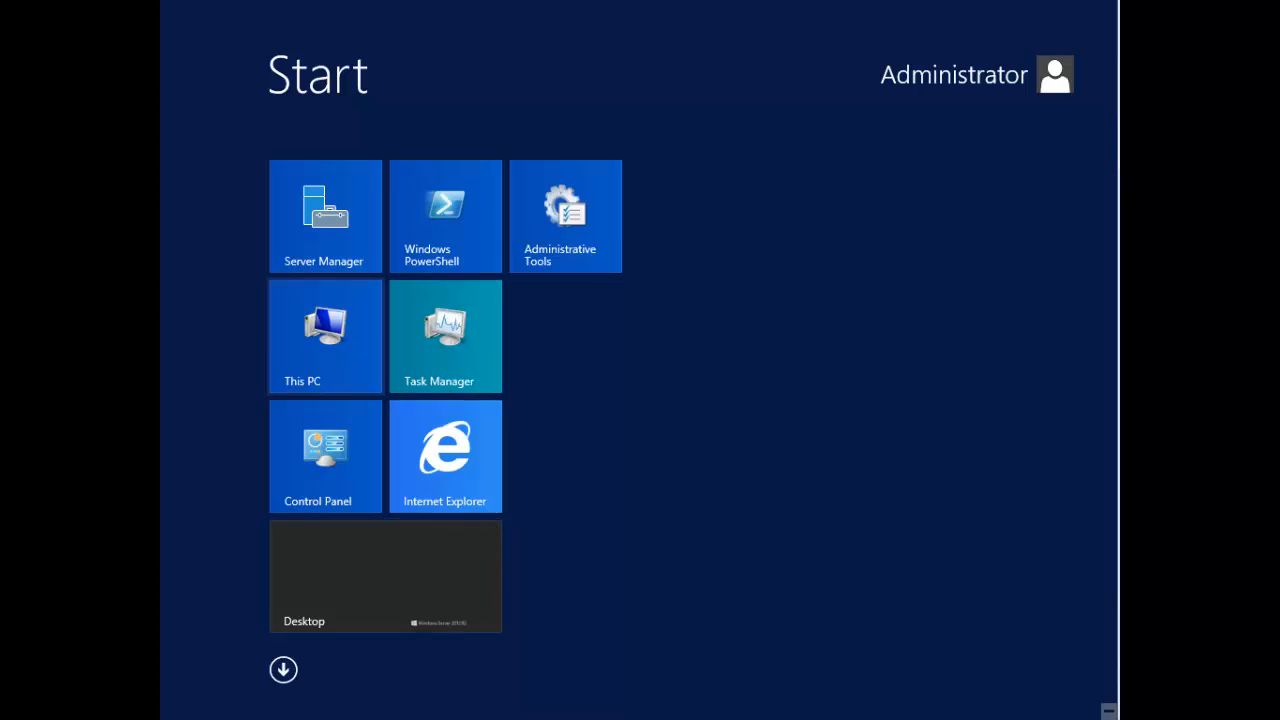
left_click(385, 576)
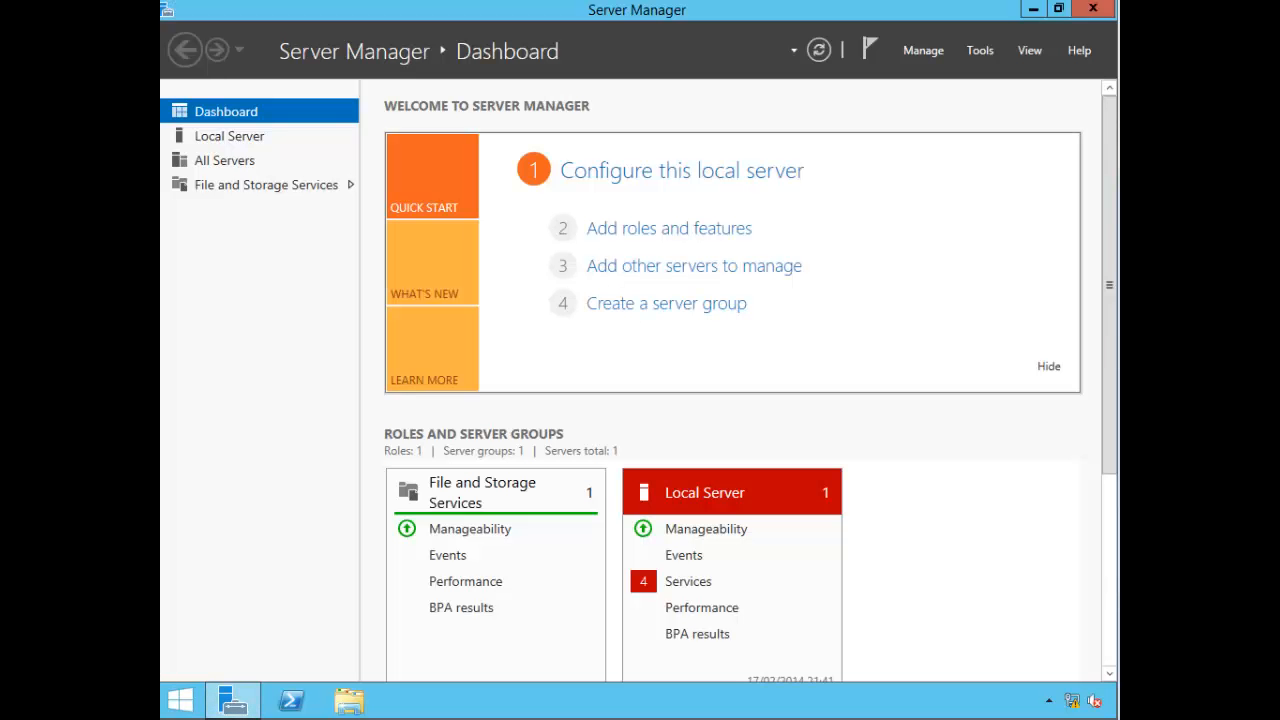
left_click(923, 50)
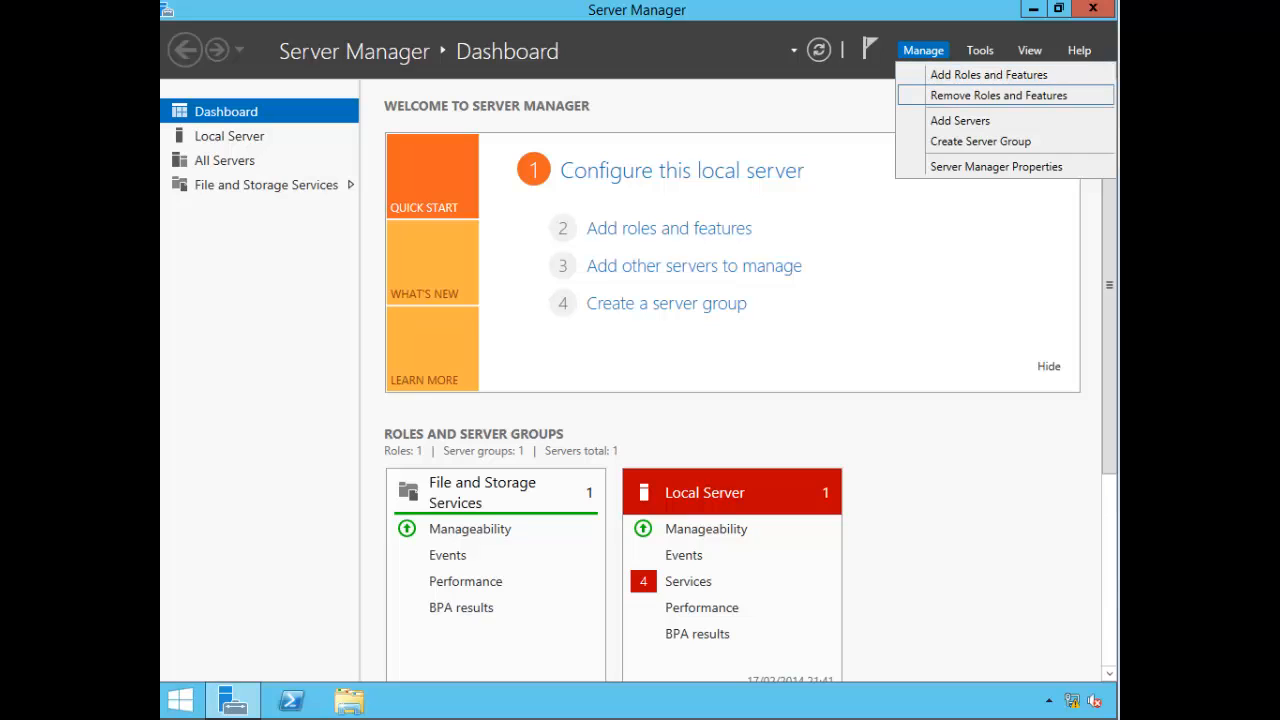
left_click(998, 96)
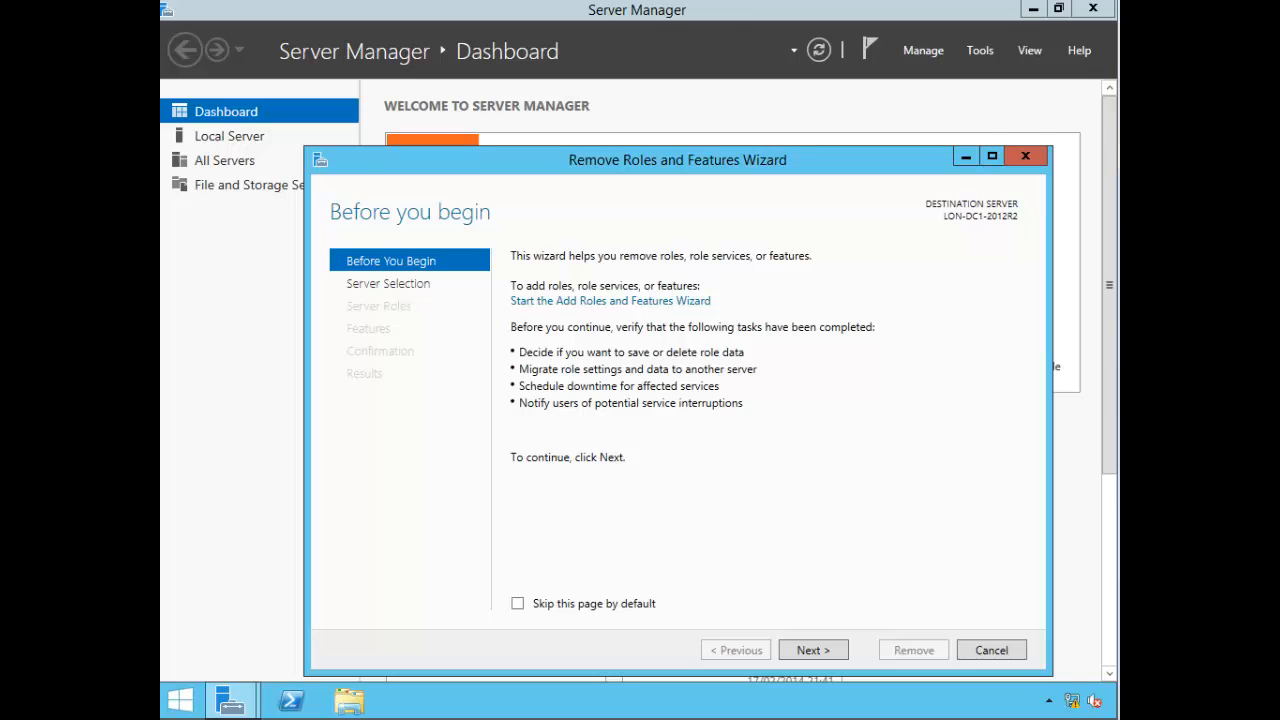
Step: Tick Skip this page and keep LON-DC1-2012R2 as the destination server in the removal wizard
left_click_drag(677, 160, 613, 103)
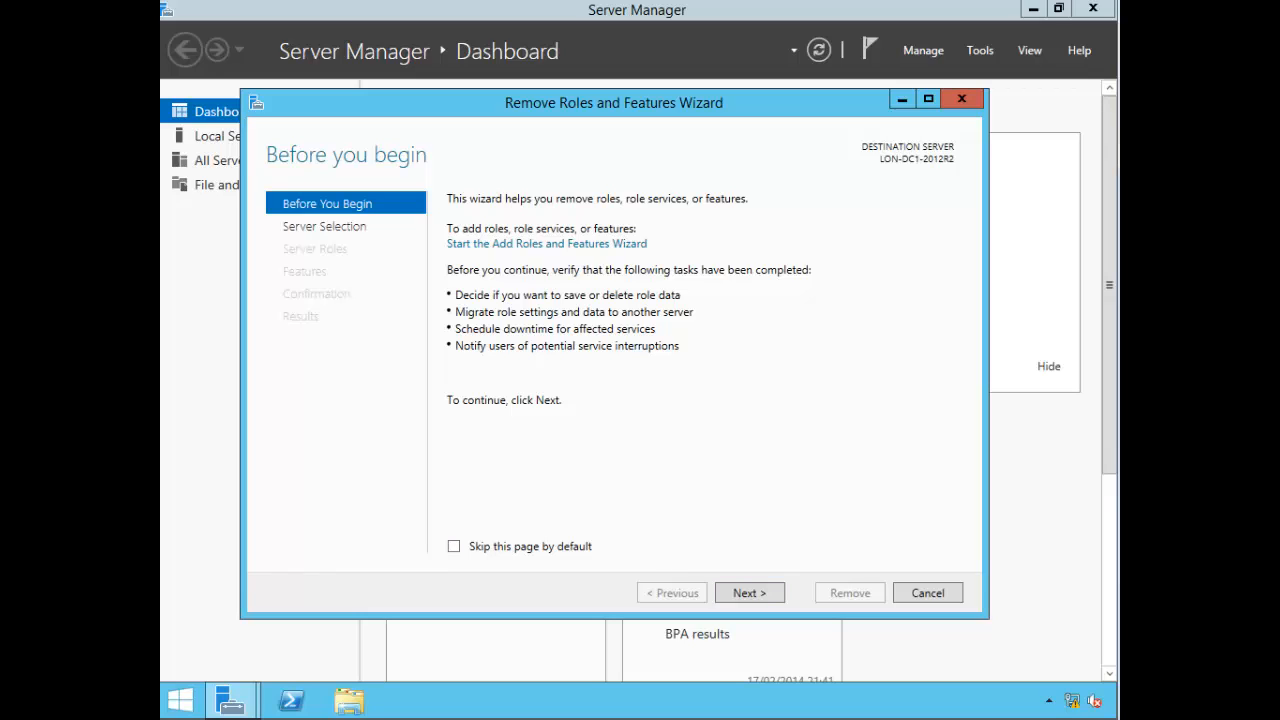
left_click(454, 546)
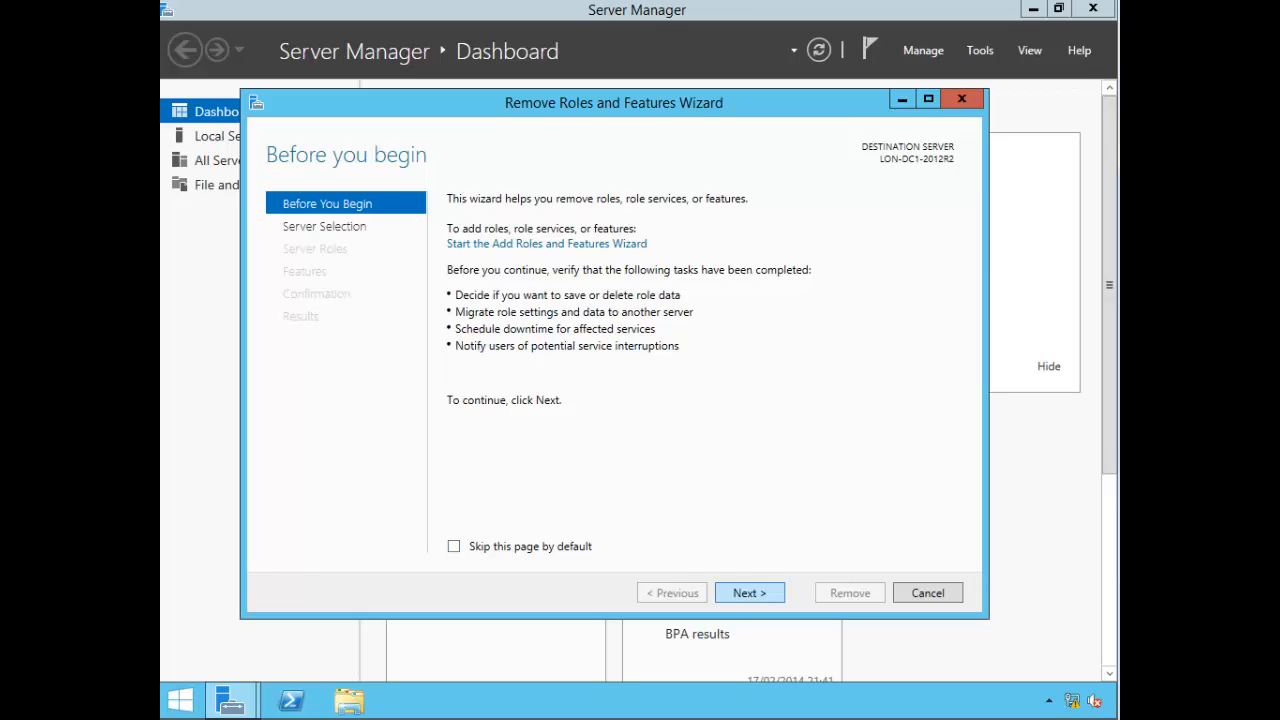
left_click(749, 592)
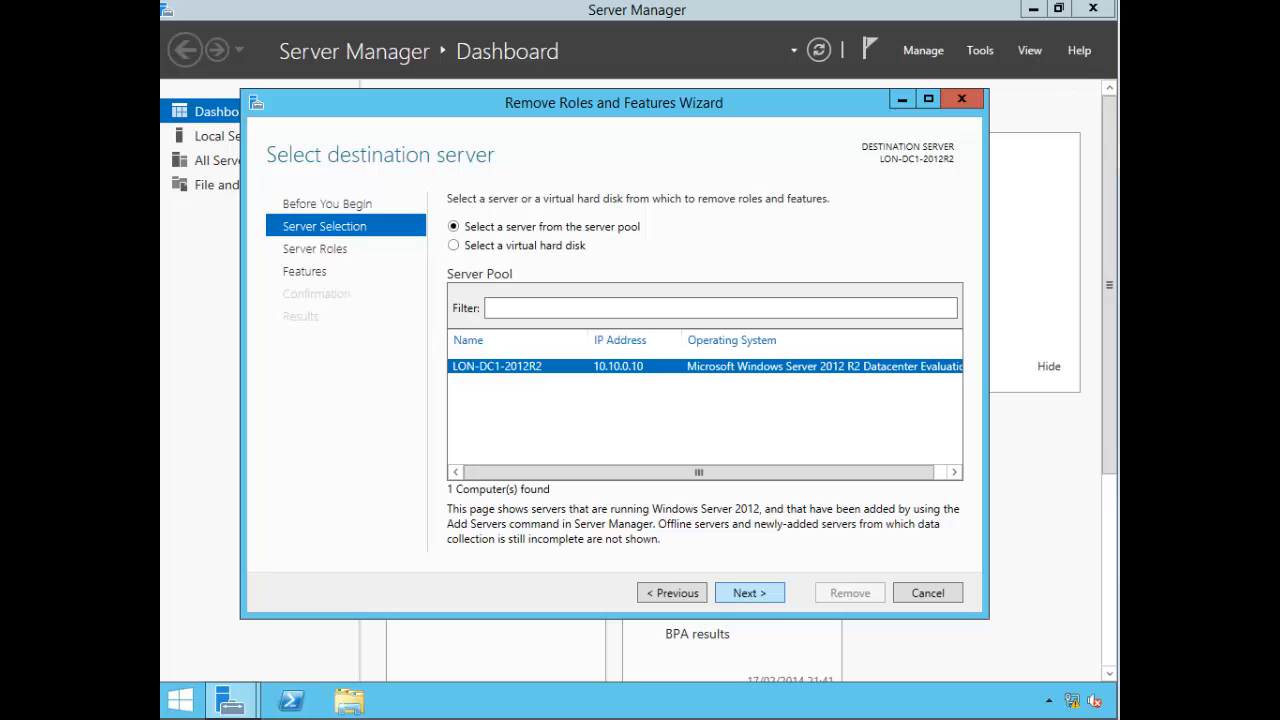
left_click(750, 593)
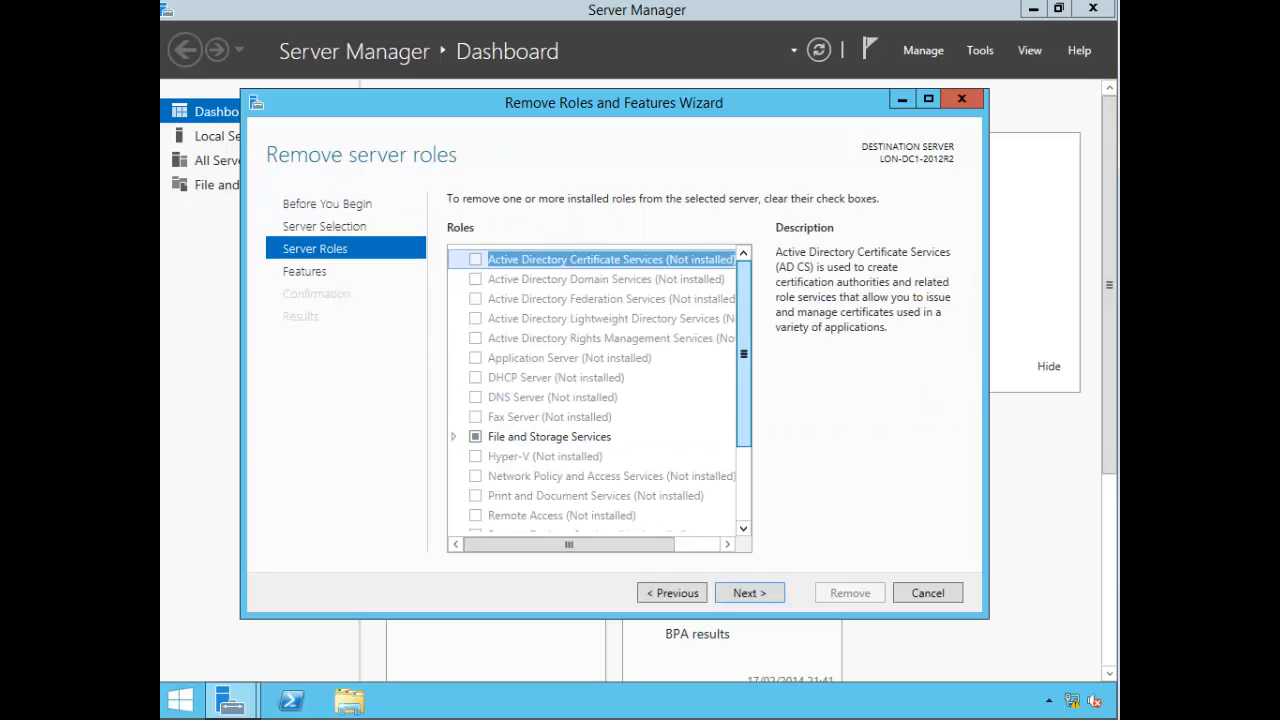
Step: Move past Server Roles to Features and expand User Interfaces and Infrastructure
scroll(743, 350, "down", 2)
scroll(743, 350, "up", 2)
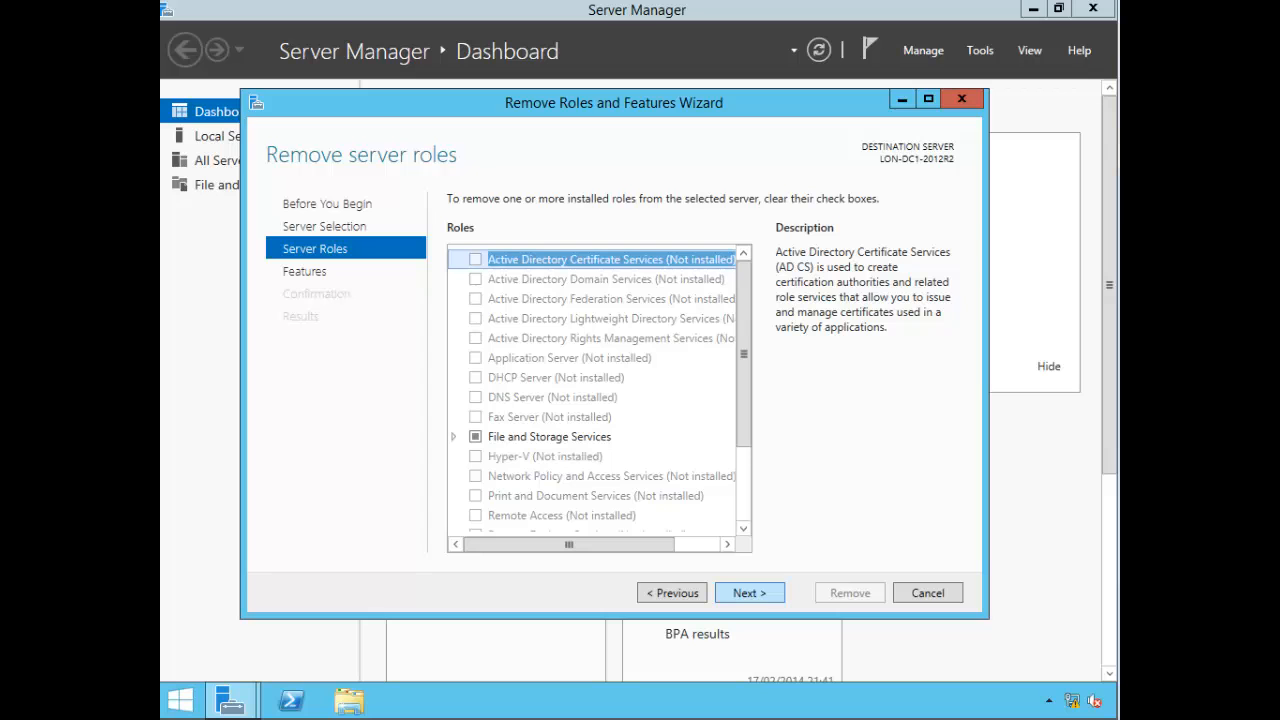
left_click(749, 592)
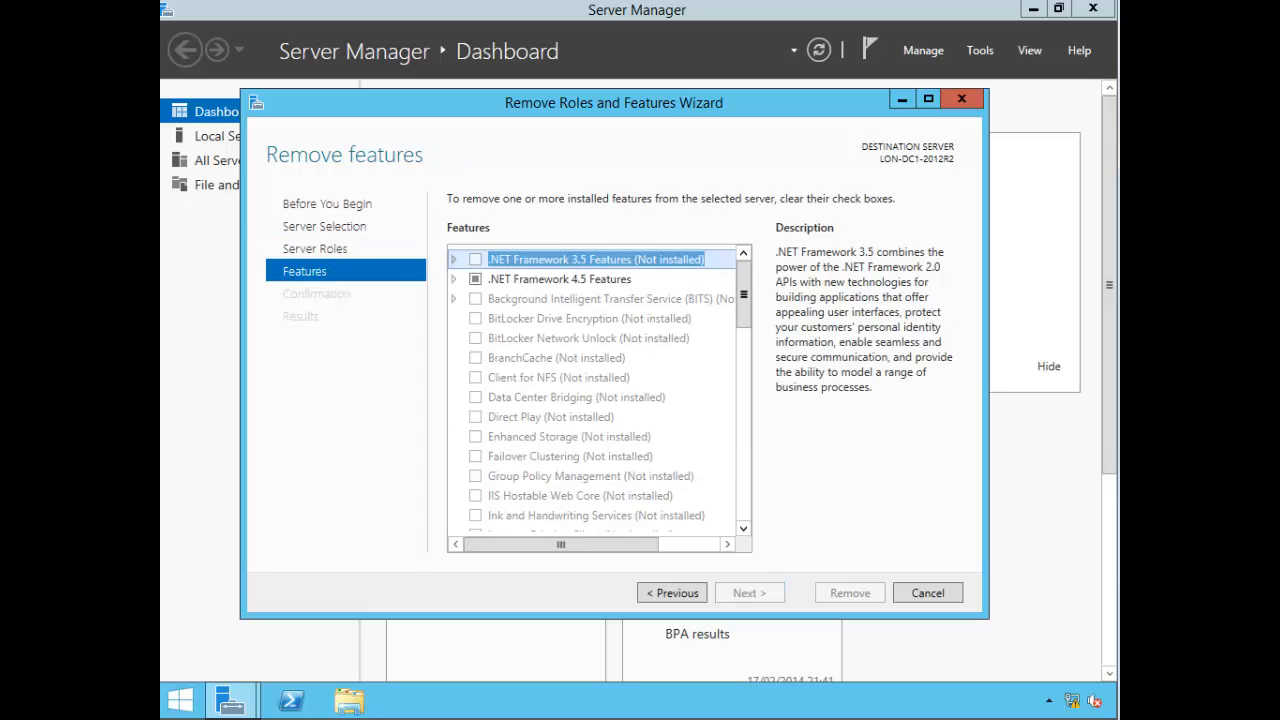
left_click_drag(743, 291, 743, 457)
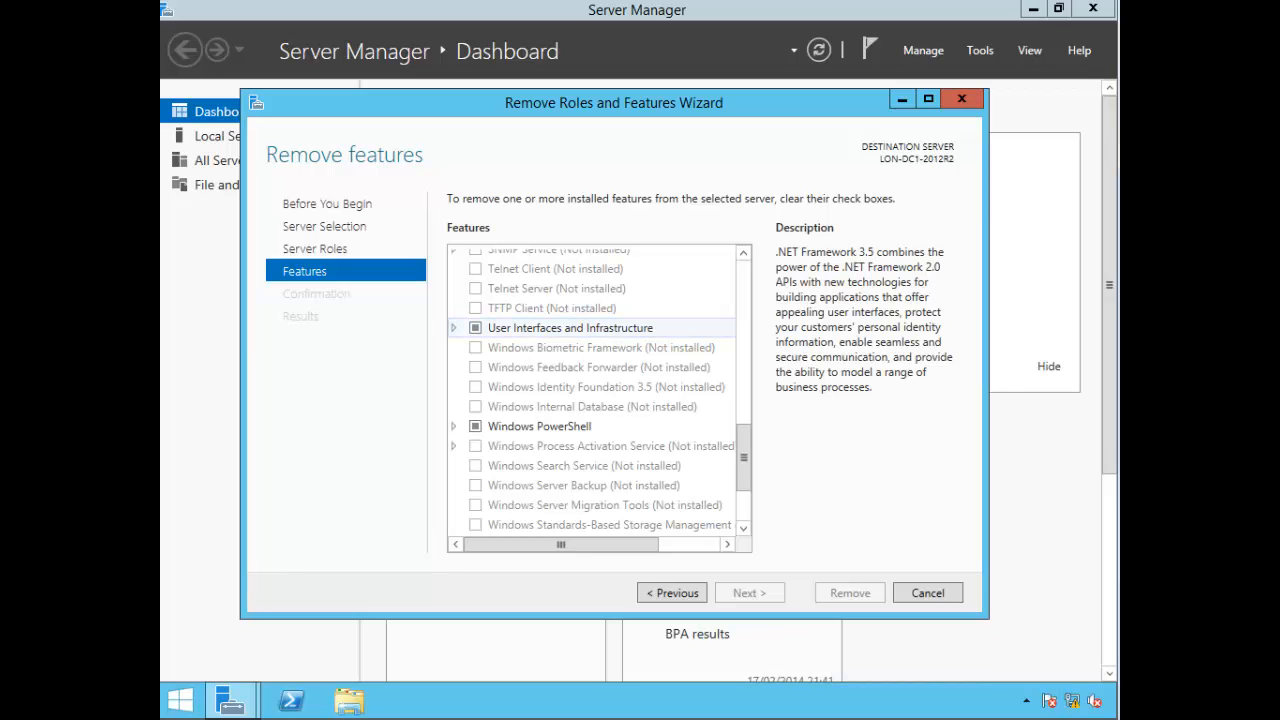
left_click(454, 328)
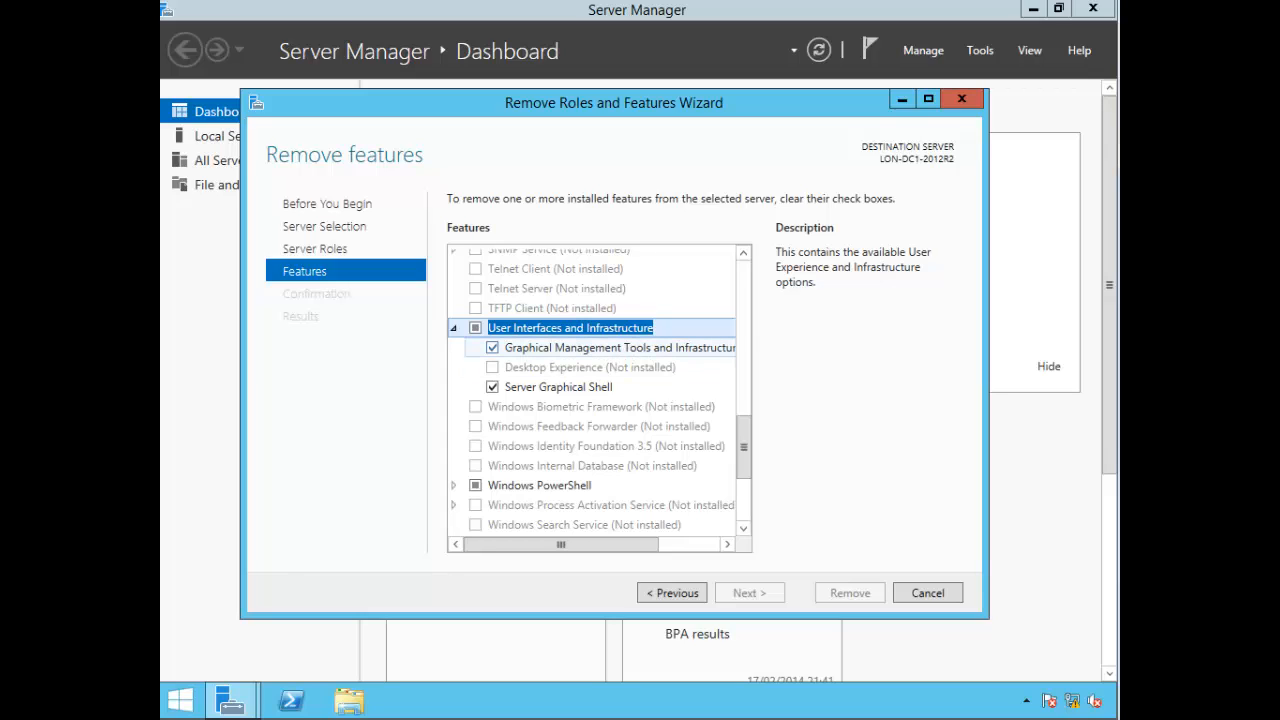
Step: Uncheck Graphical Management Tools and Infrastructure with its dependents, allow automatic restart, and start removal
left_click(492, 348)
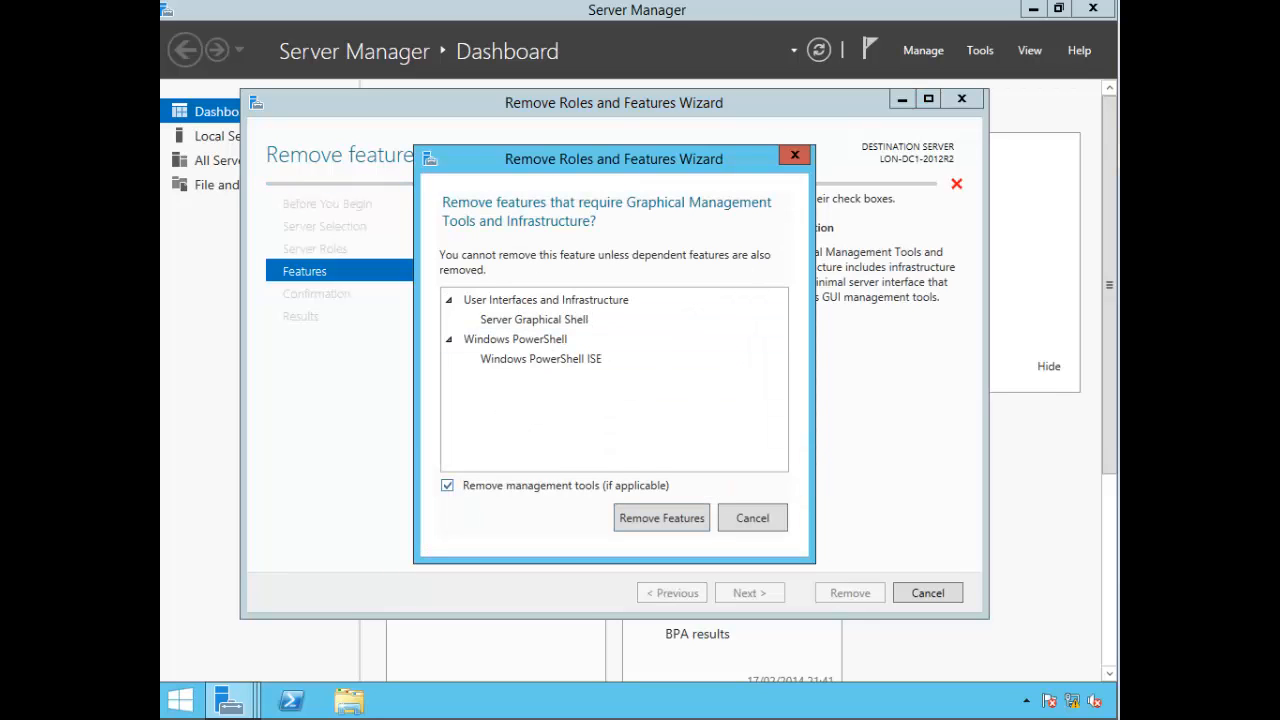
key("Return")
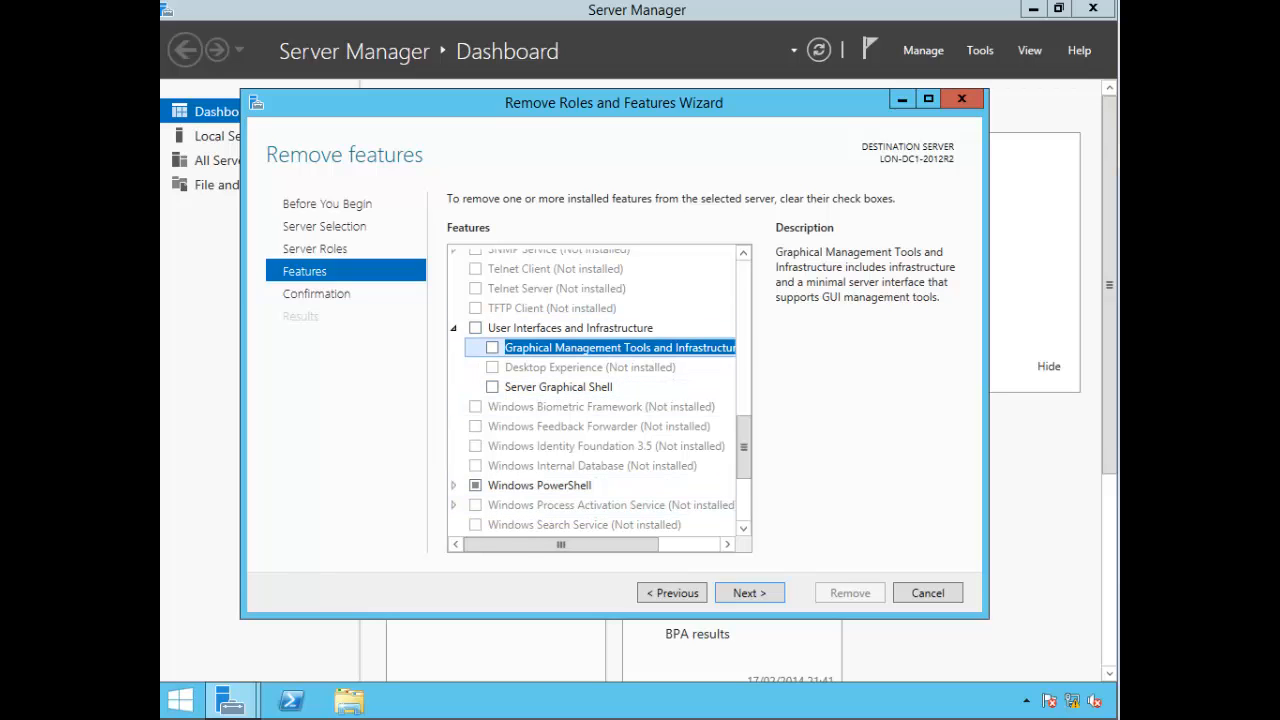
left_click(750, 593)
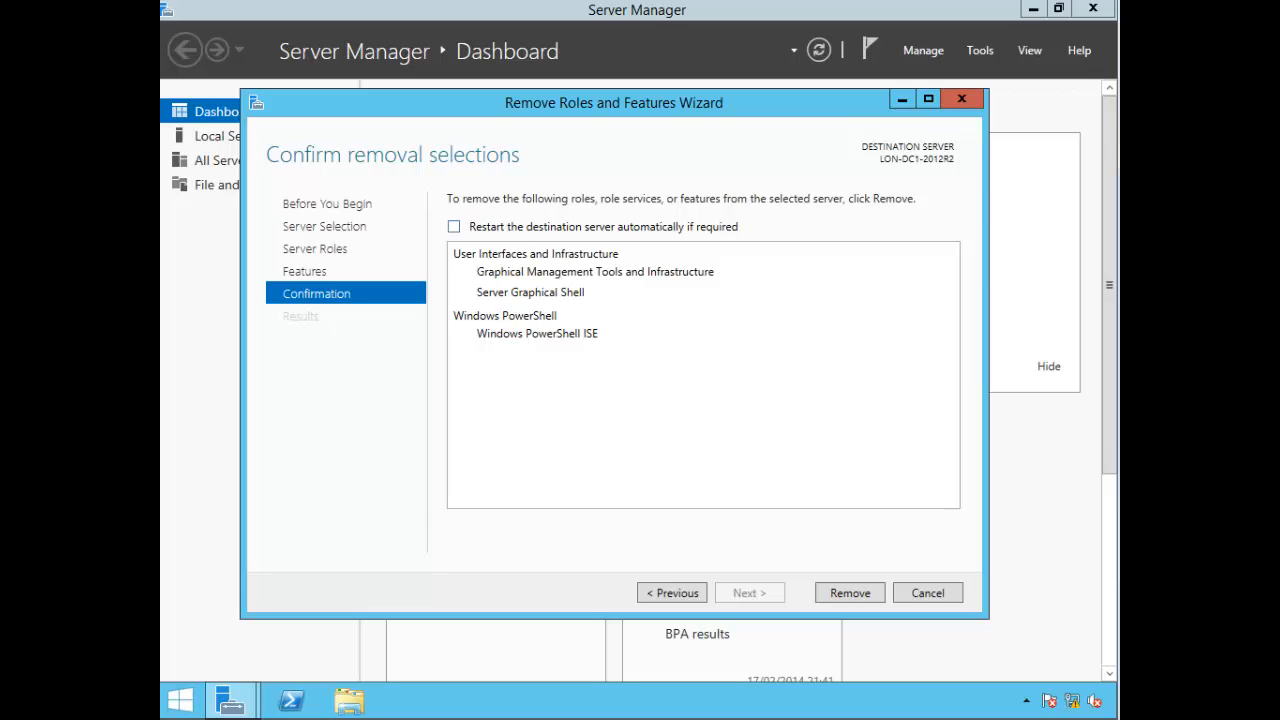
left_click(454, 227)
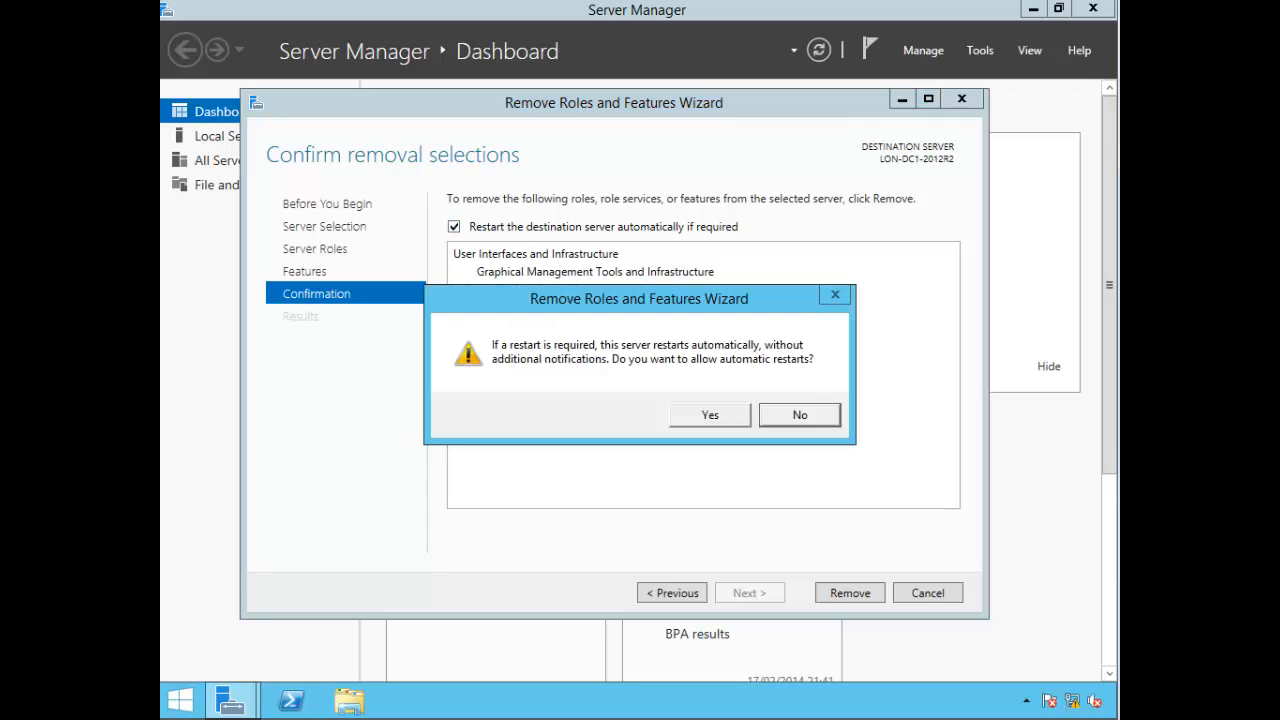
key("Return")
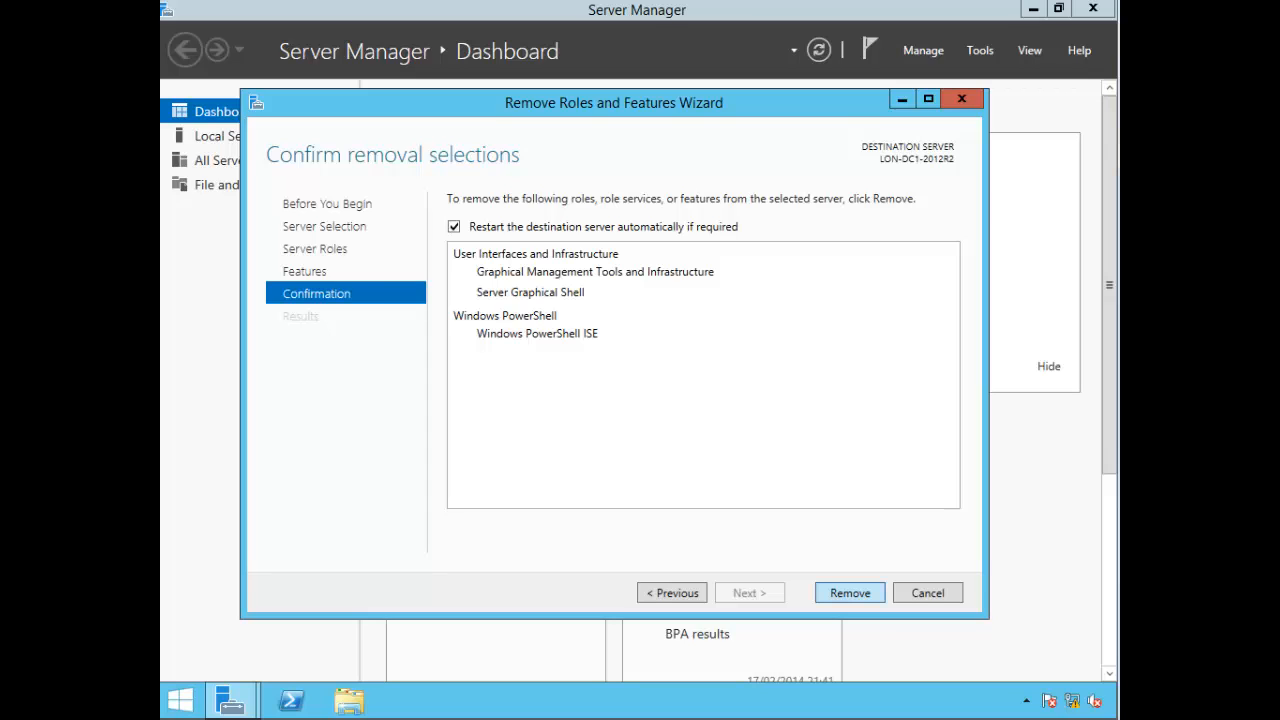
key("Return")
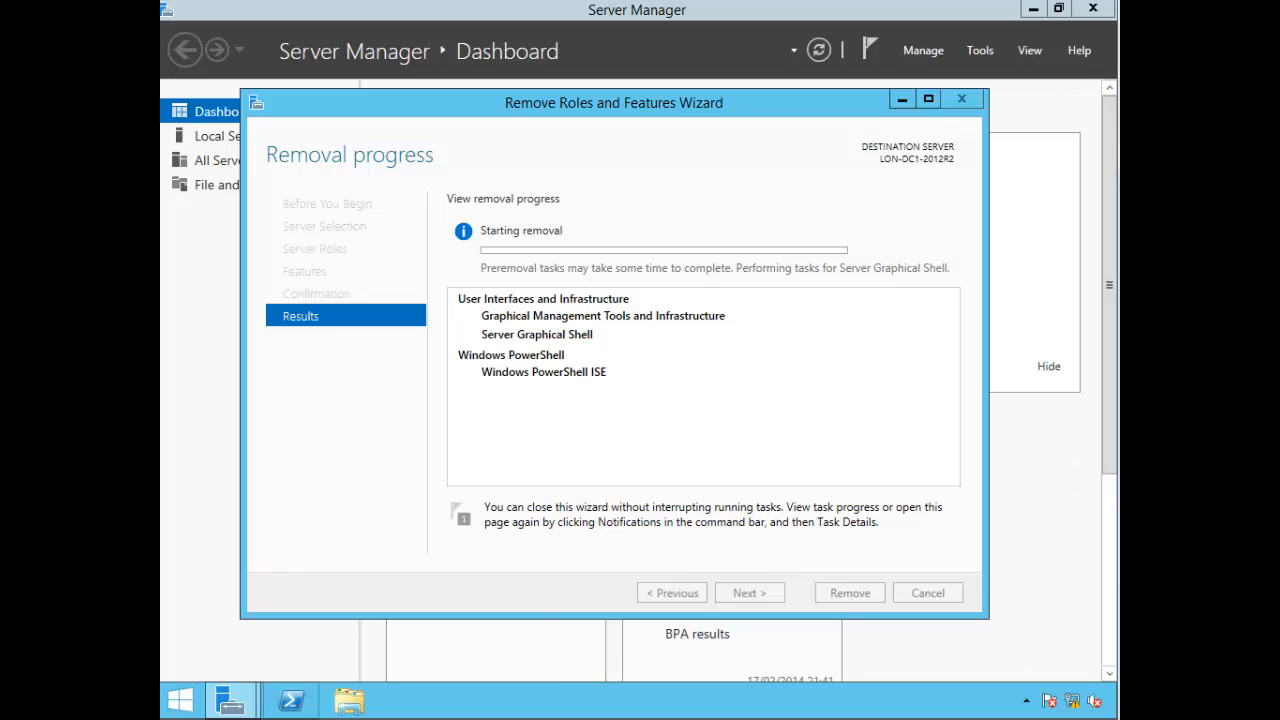
Step: Open a PowerShell console and type 'uninstall-wind', attempting Tab completion of the cmdlet
left_click(291, 701)
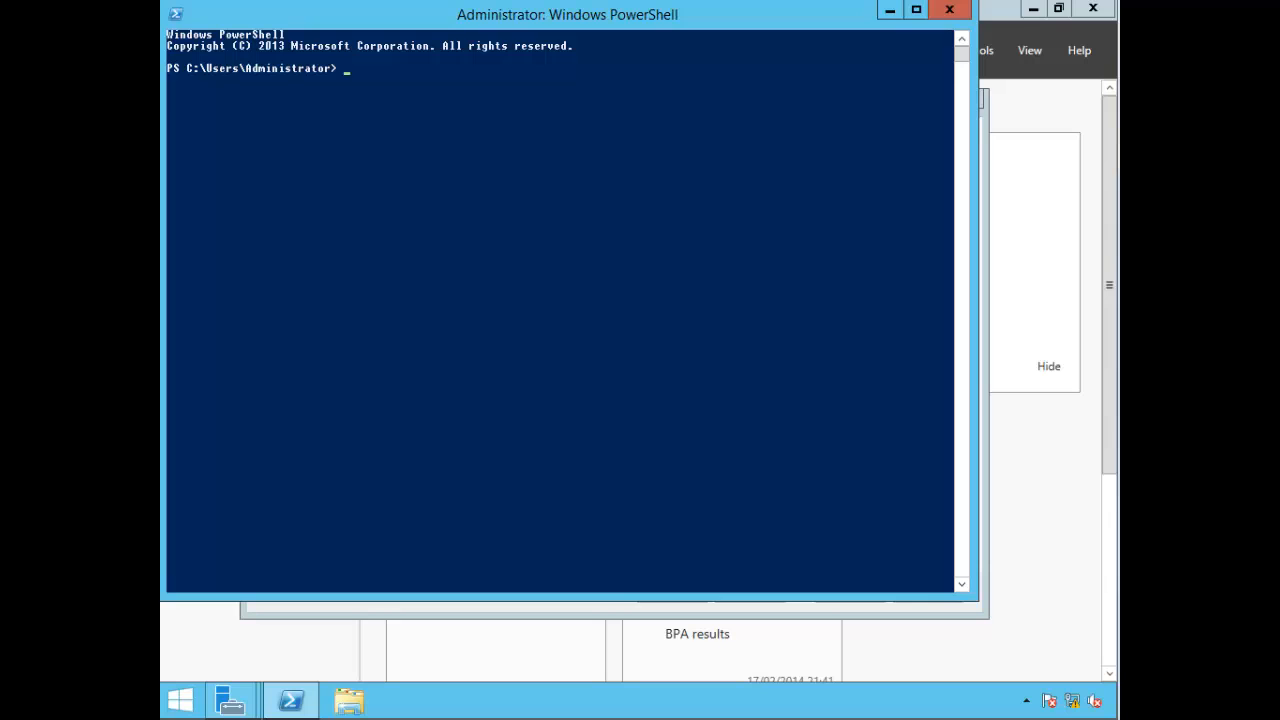
type("uninstall-window")
key("BackSpace")
key("BackSpace")
key("Tab")
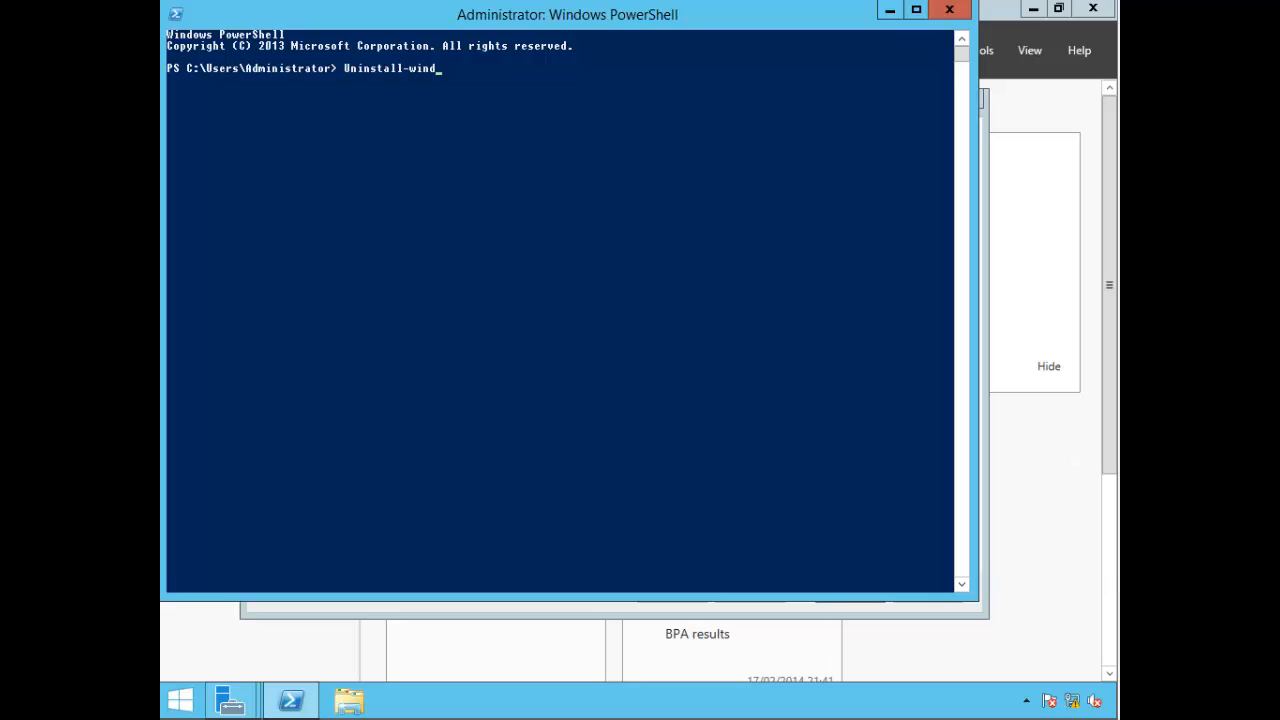
left_click(708, 249)
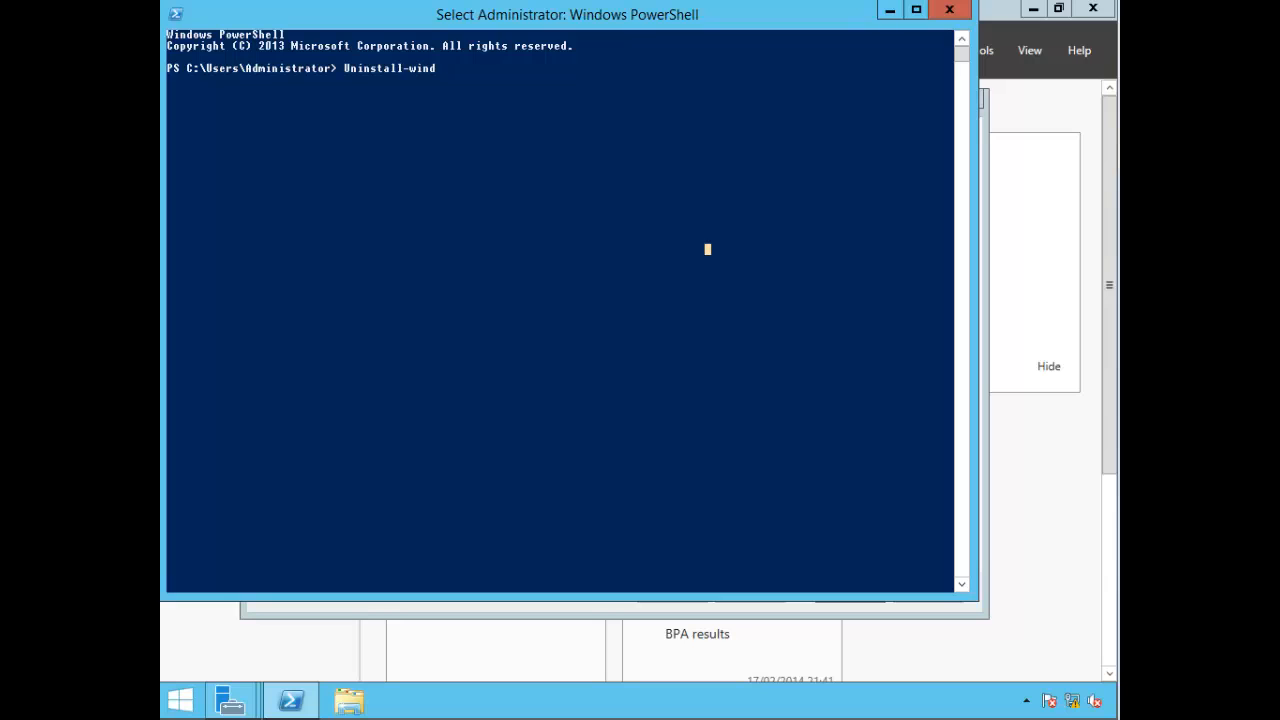
Step: Compose install-WindowsFeature server-gui-mgmt-infra,server-gui-shell -restart, then close the console without running it
key("Tab")
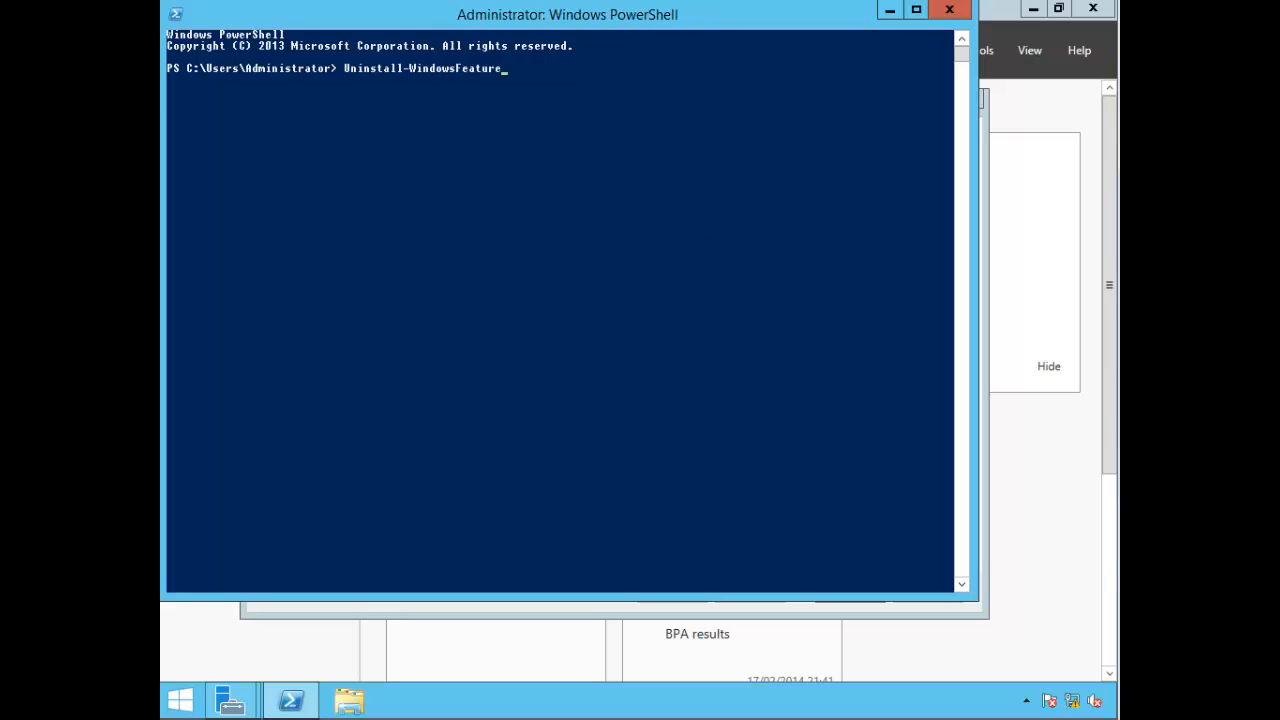
type("server-gui-mgmt-infra,server")
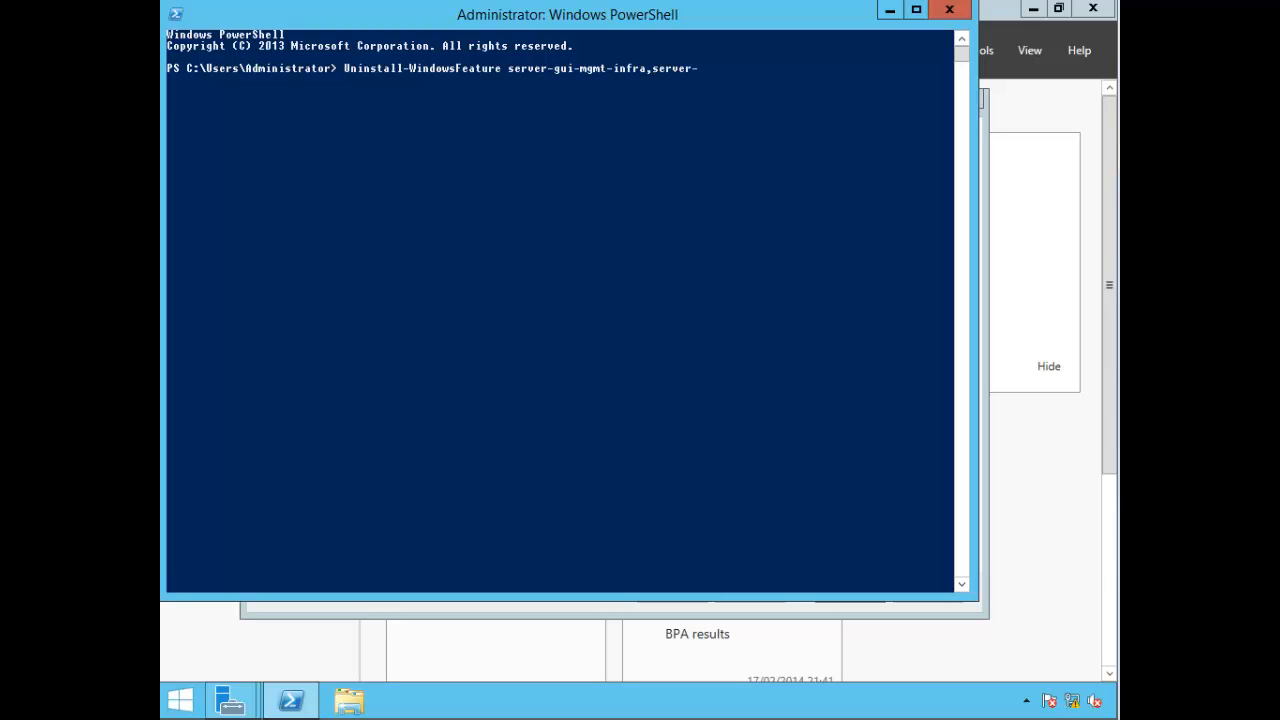
type("-gui-s")
type("hell -resa")
type("art")
key("BackSpace")
key("Delete")
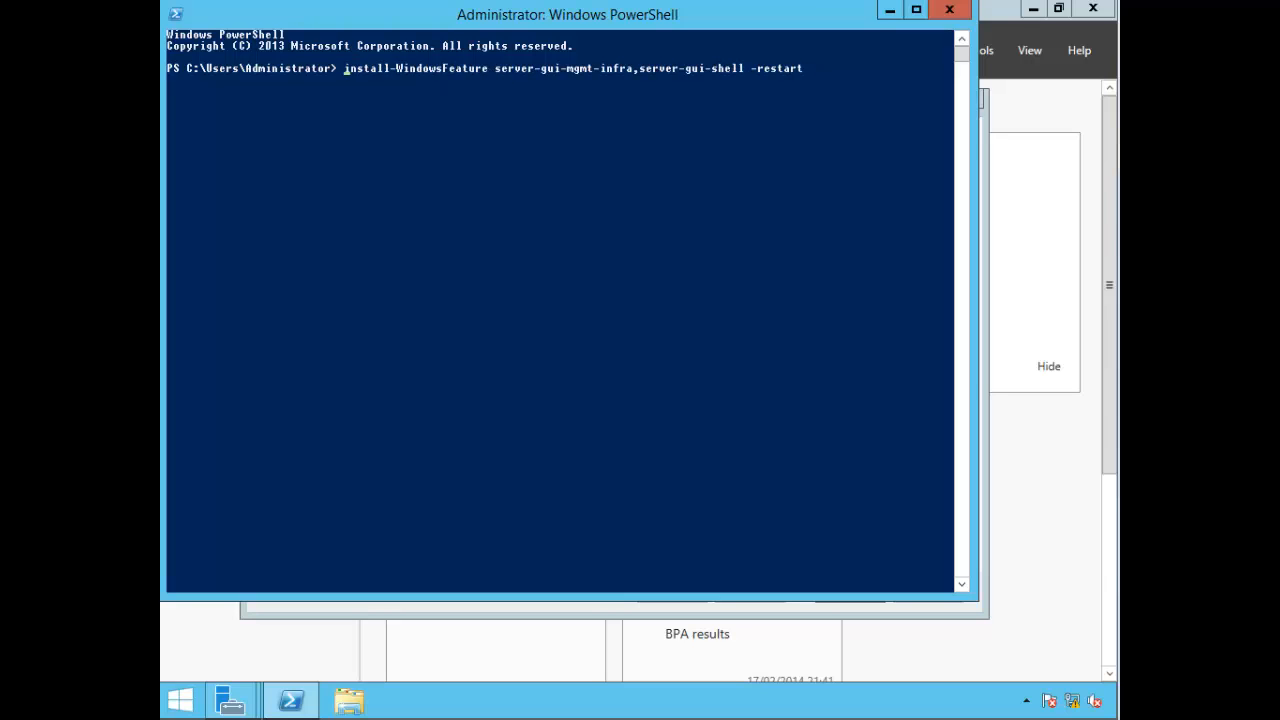
left_click(949, 9)
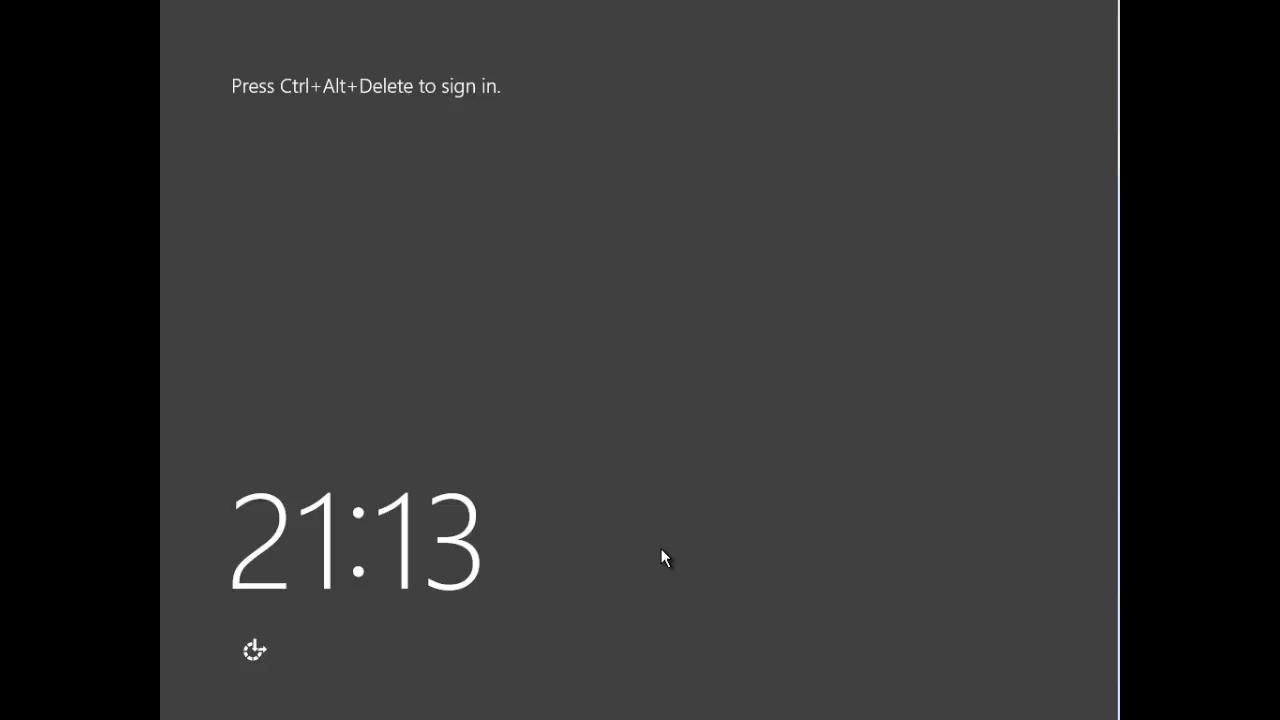
Step: Sign back in as Administrator with the account password after the restart
key("ctrl+alt+Delete")
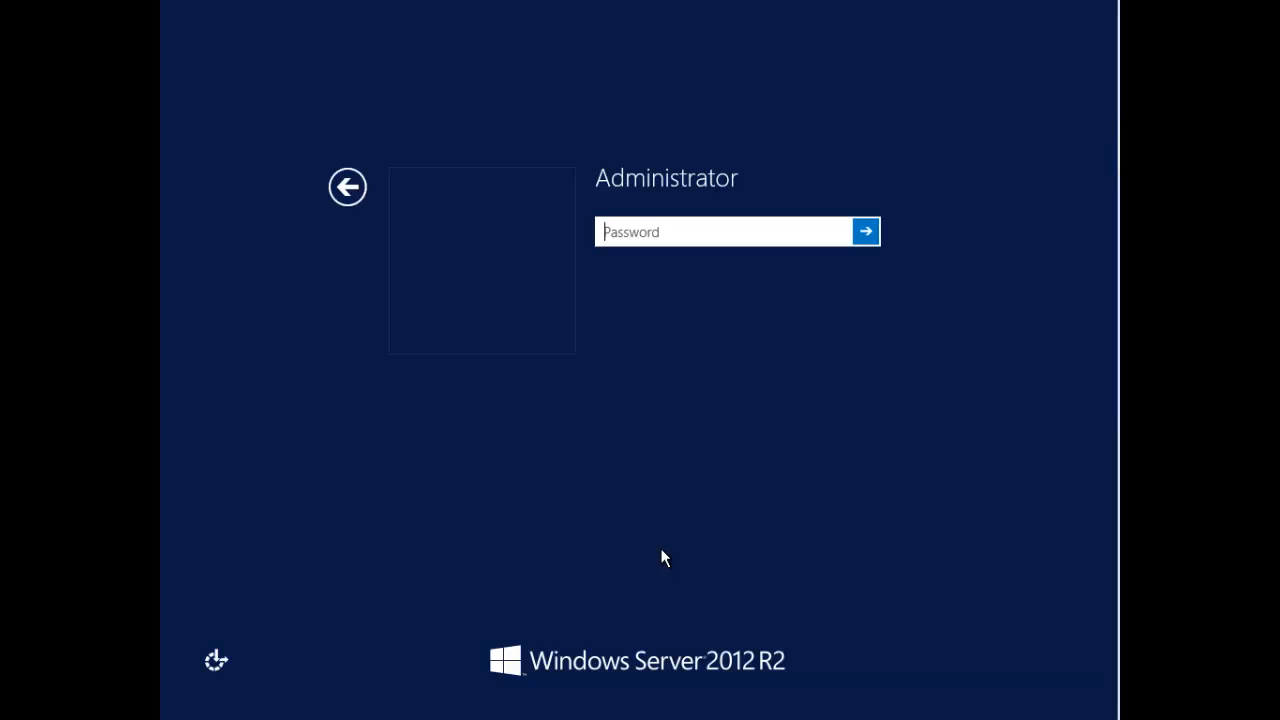
type("********")
key("Return")
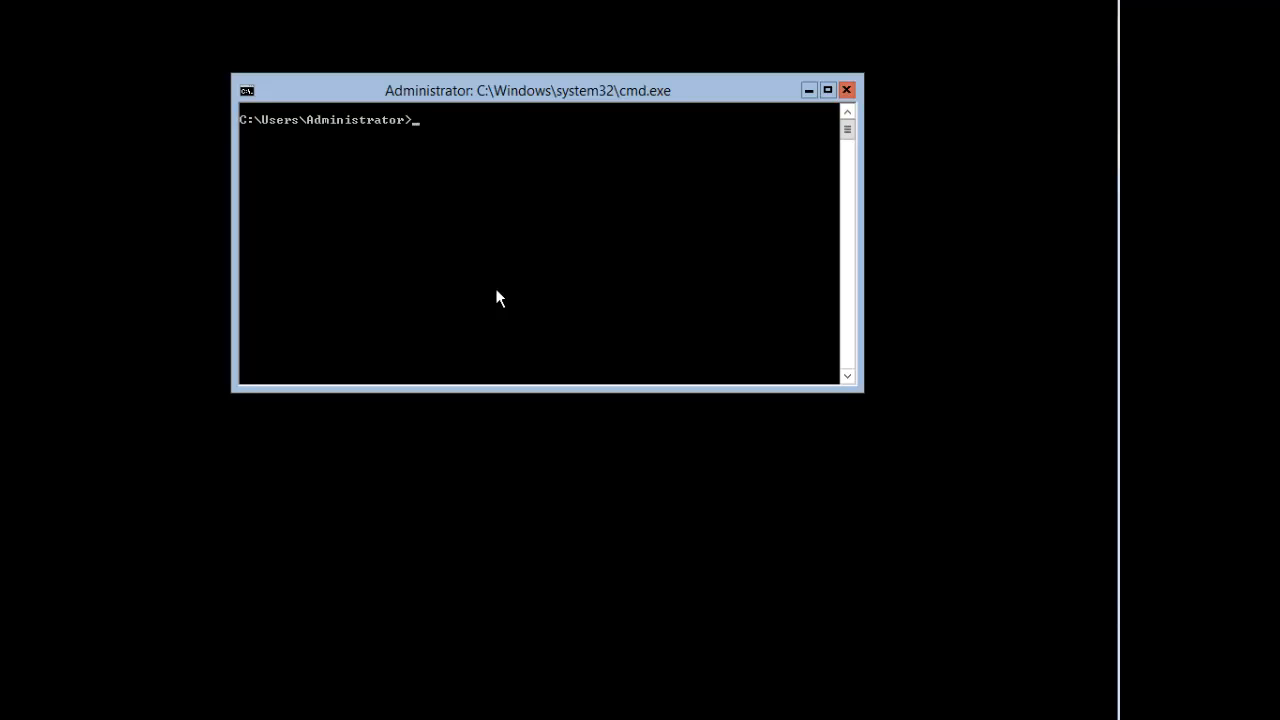
Step: Launch sconfig and back out of the computer name and domain/workgroup options without changes
type("sconfig")
key("Return")
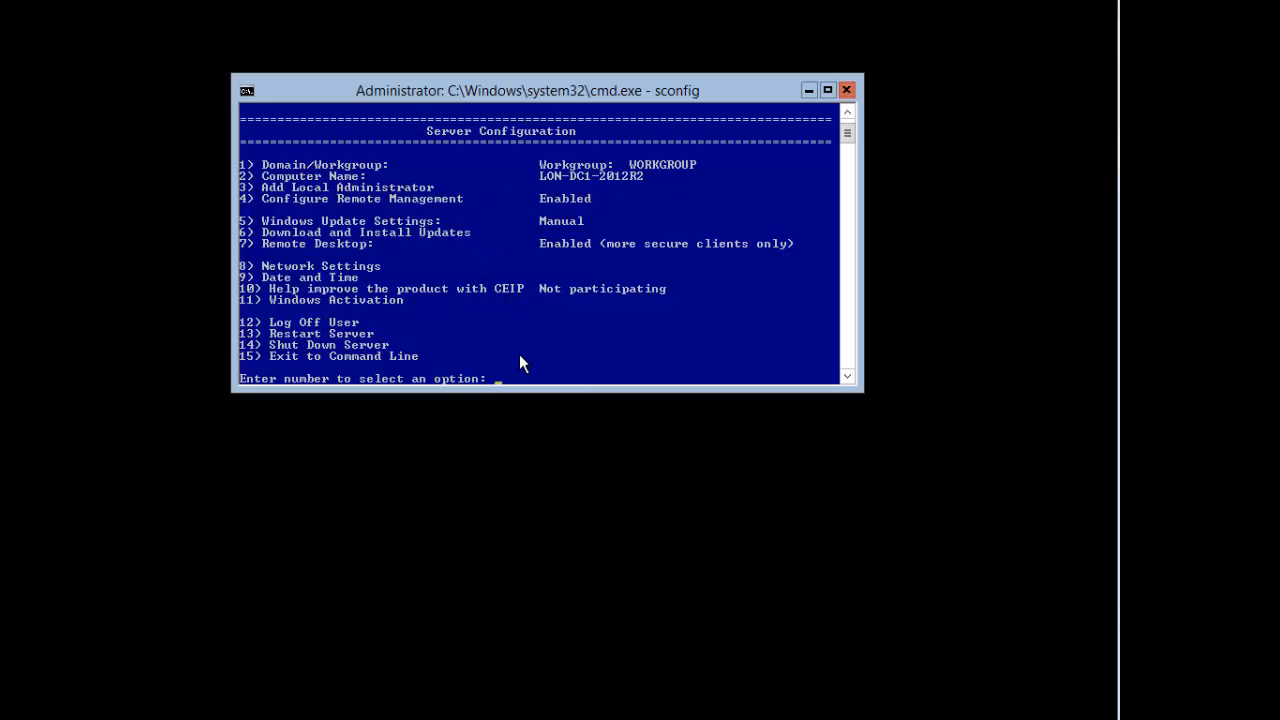
key("Return")
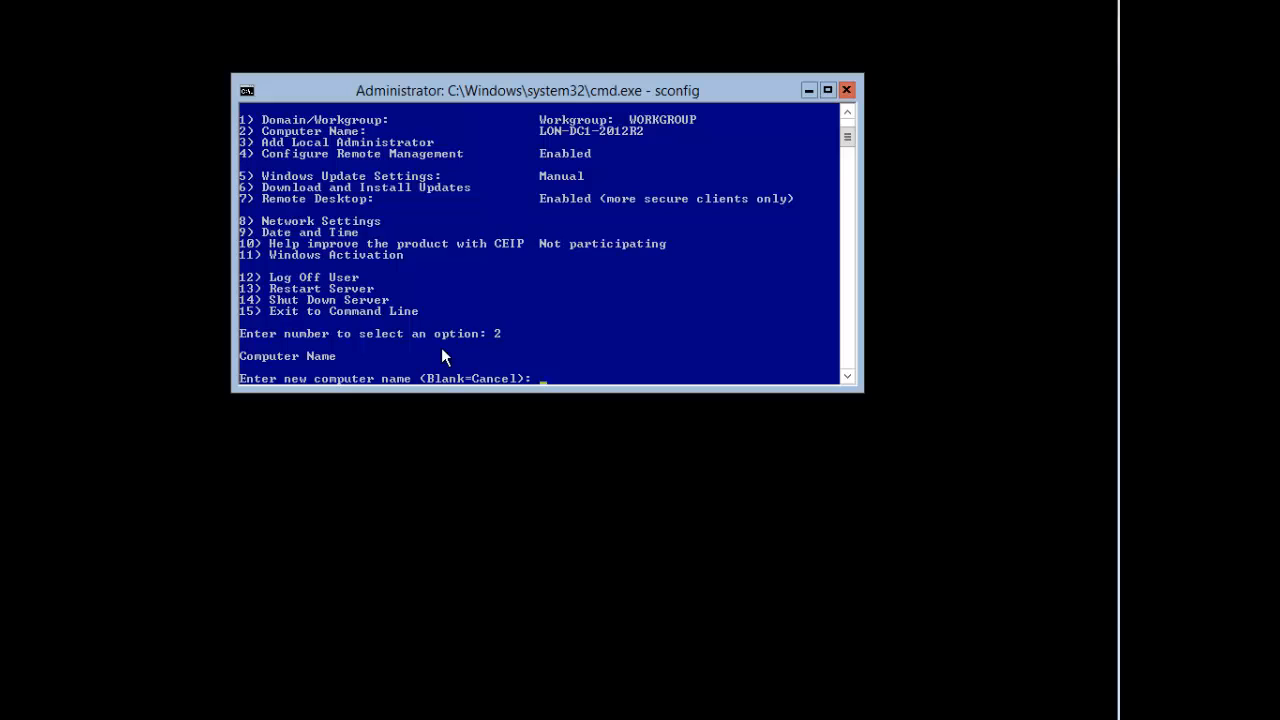
key("Return")
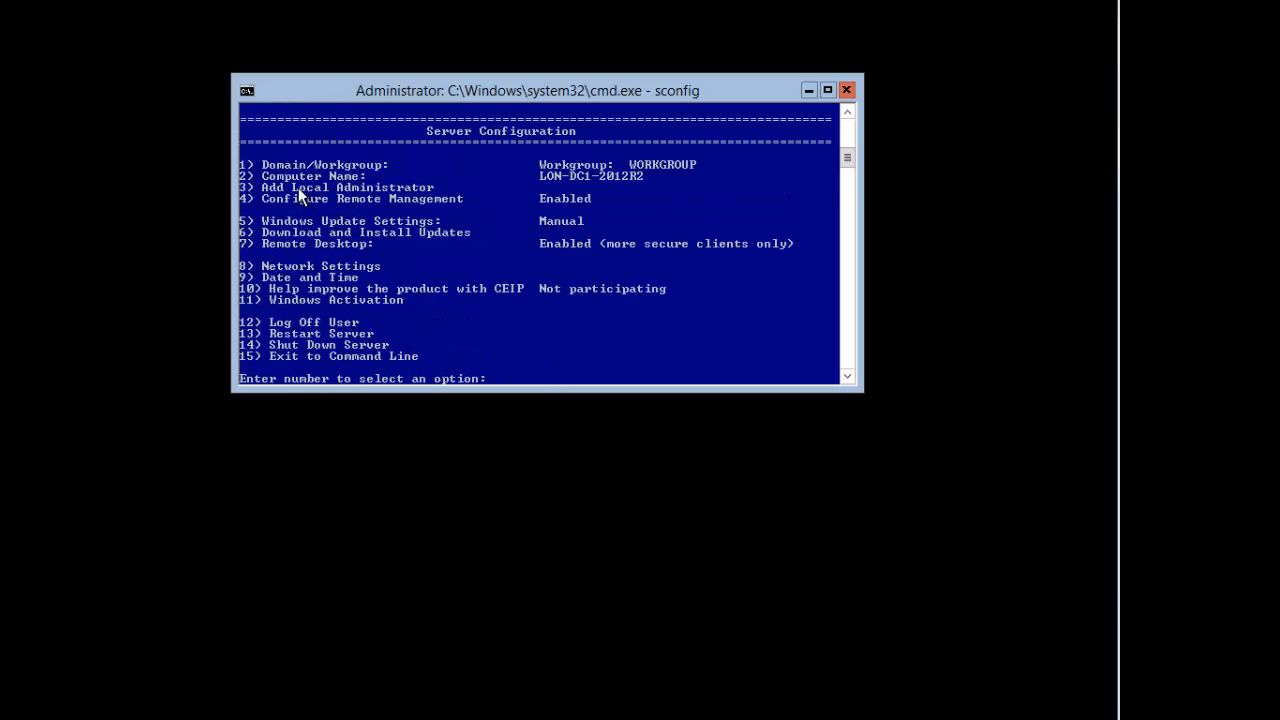
type("1")
key("Return")
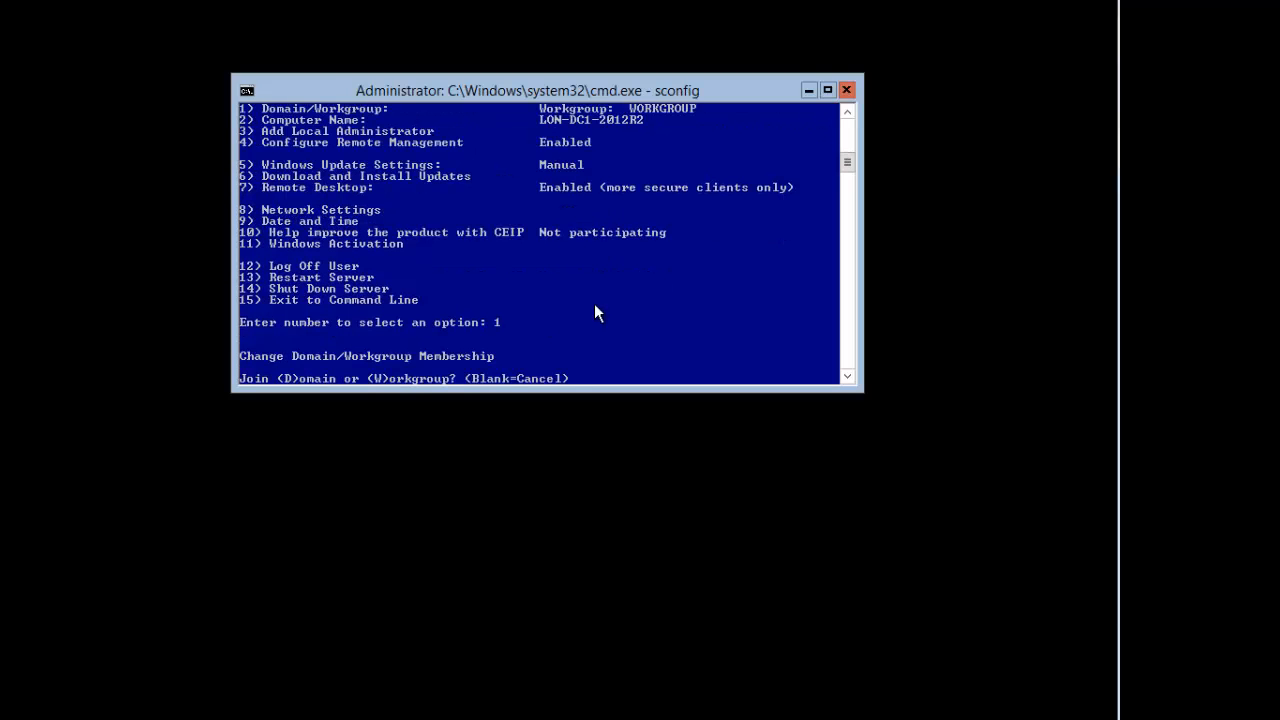
key("Return")
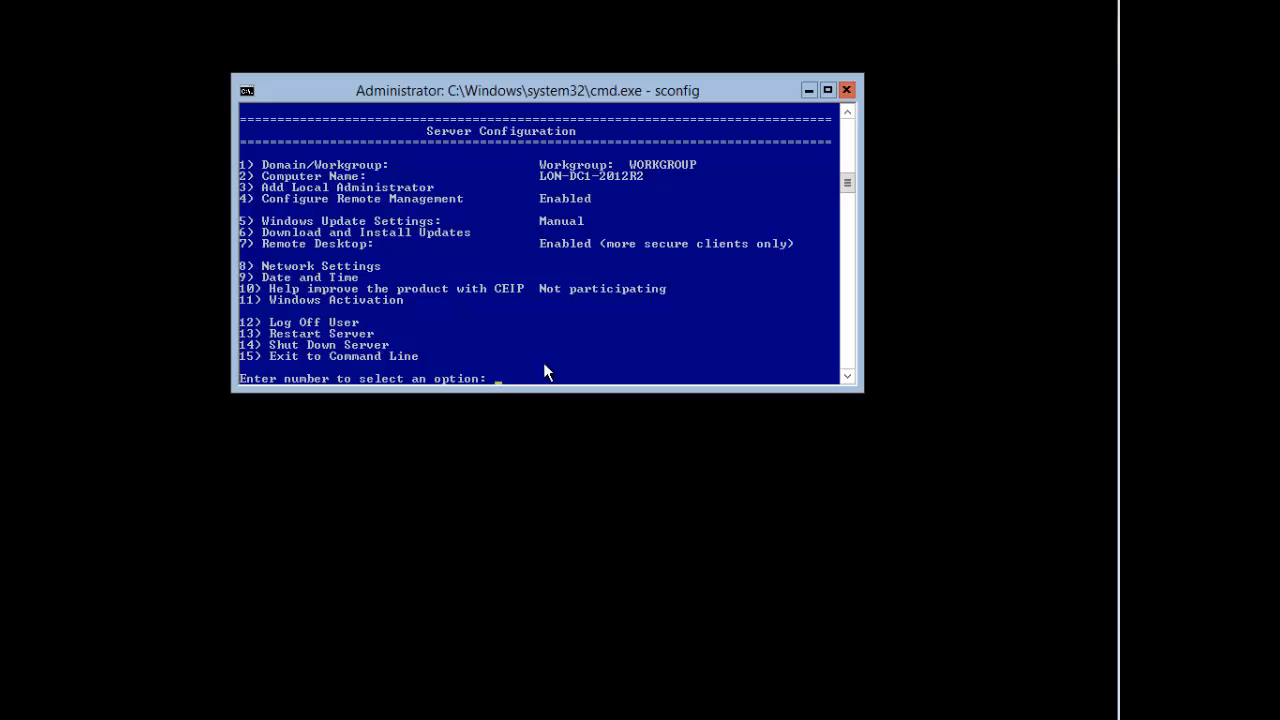
right_click(268, 274)
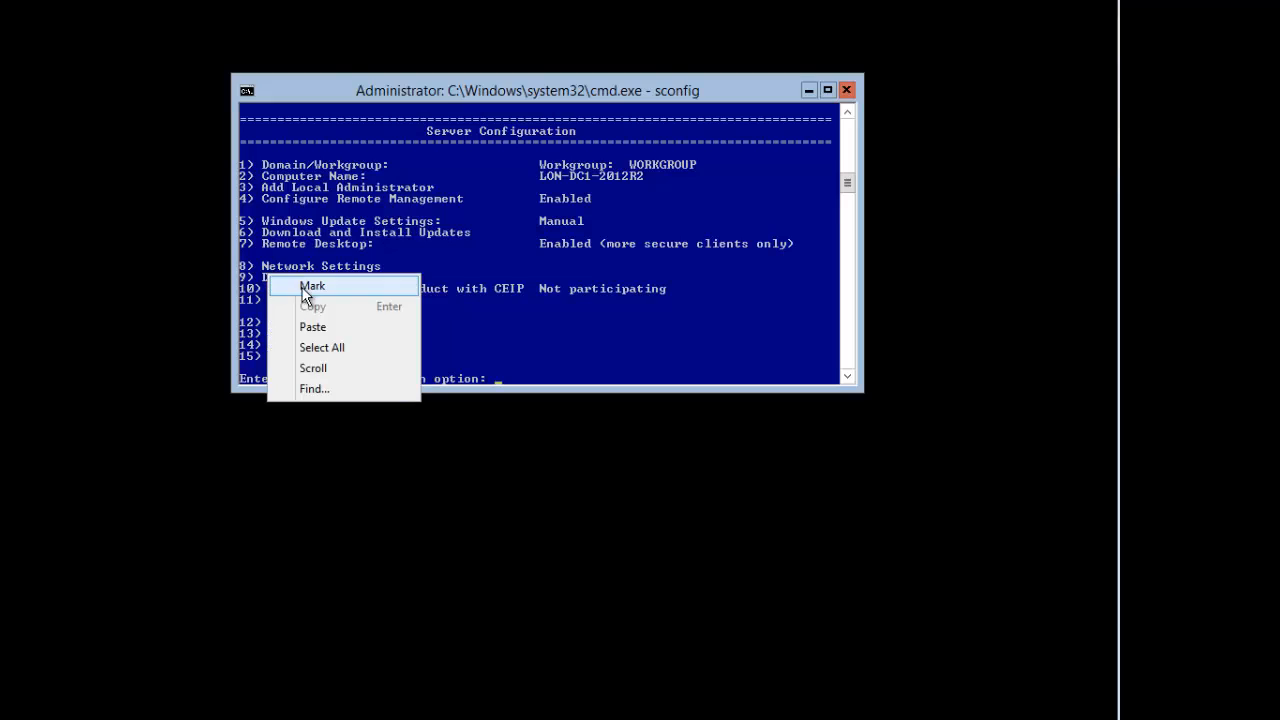
left_click(305, 287)
left_click_drag(247, 268, 392, 272)
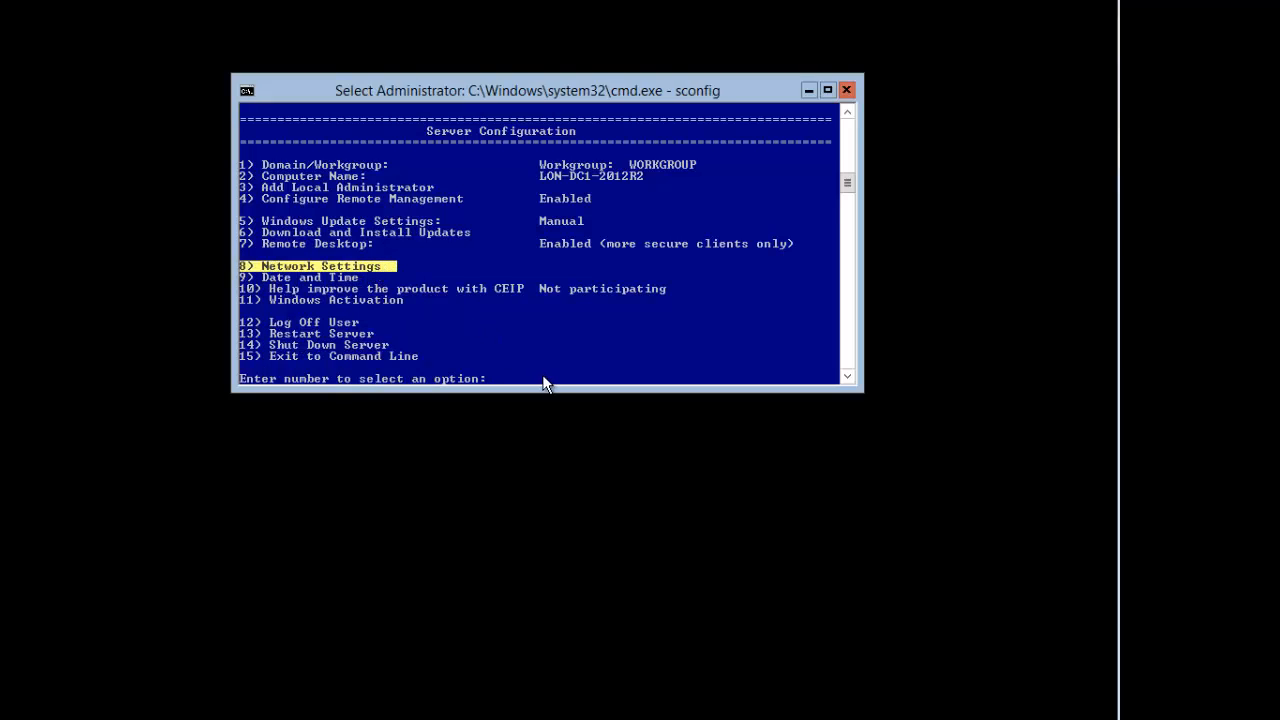
left_click(543, 380)
type("8")
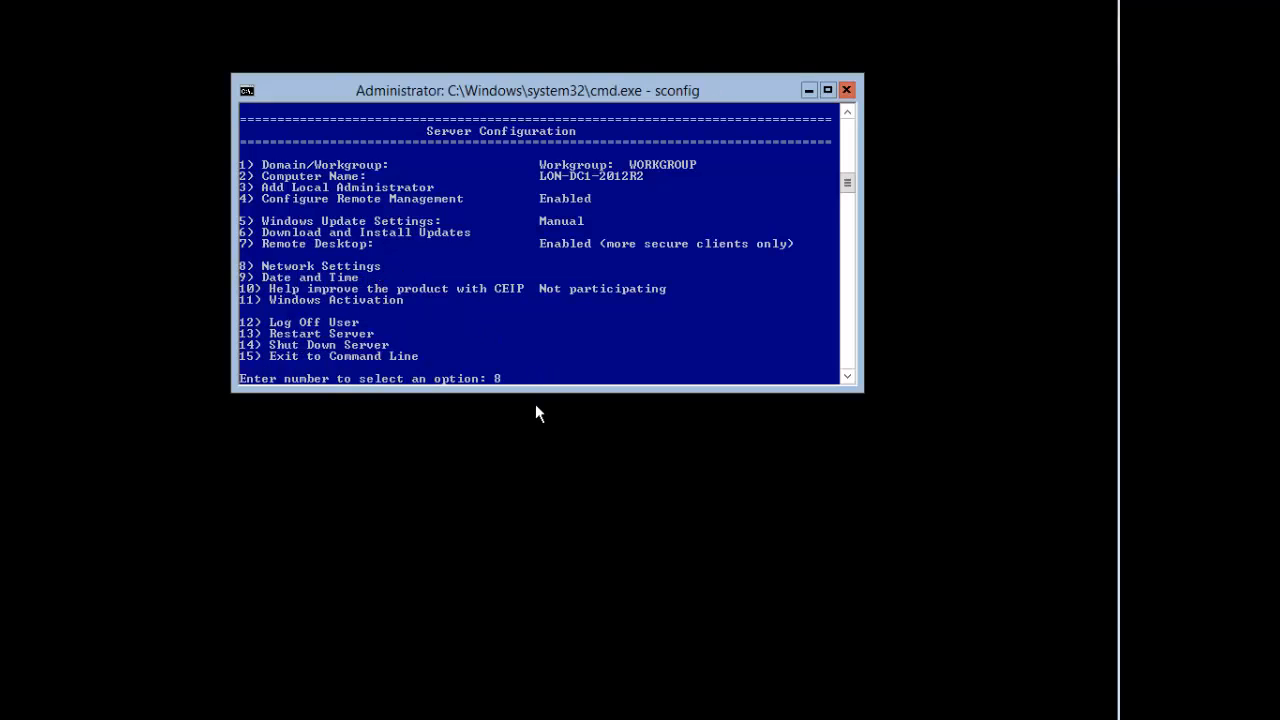
key("Return")
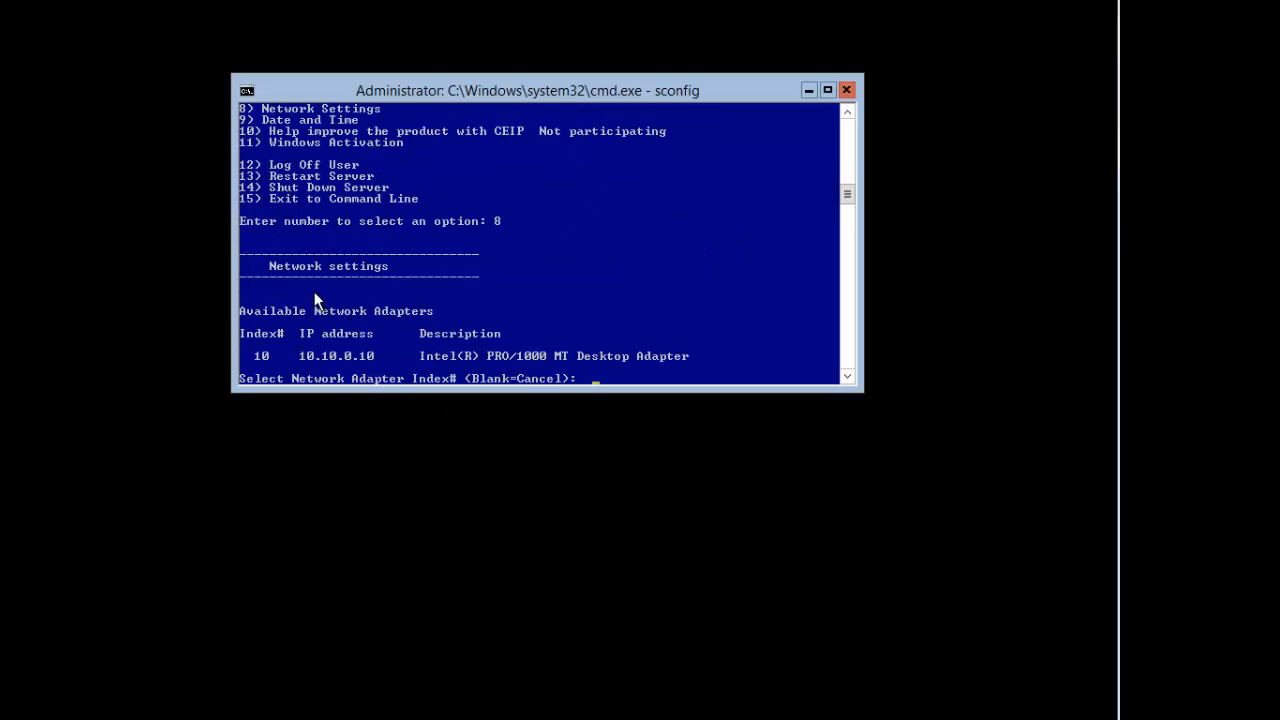
right_click(320, 350)
left_click(360, 354)
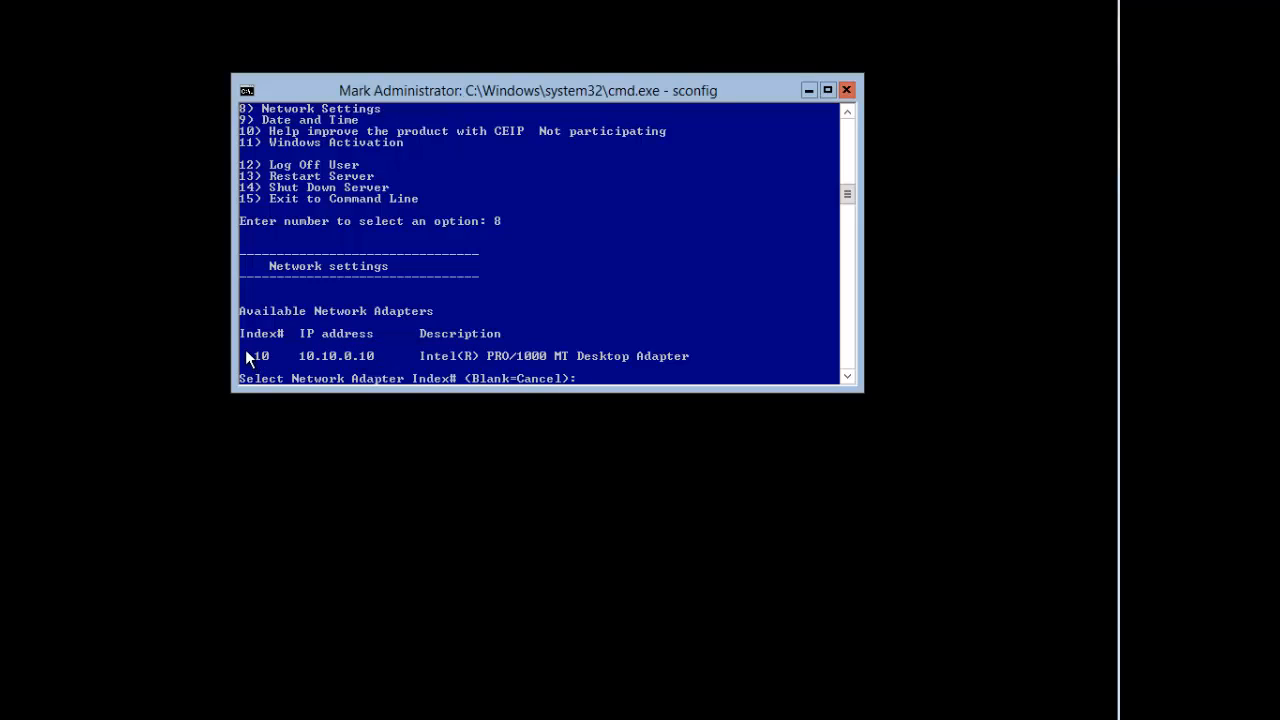
left_click_drag(240, 330, 276, 366)
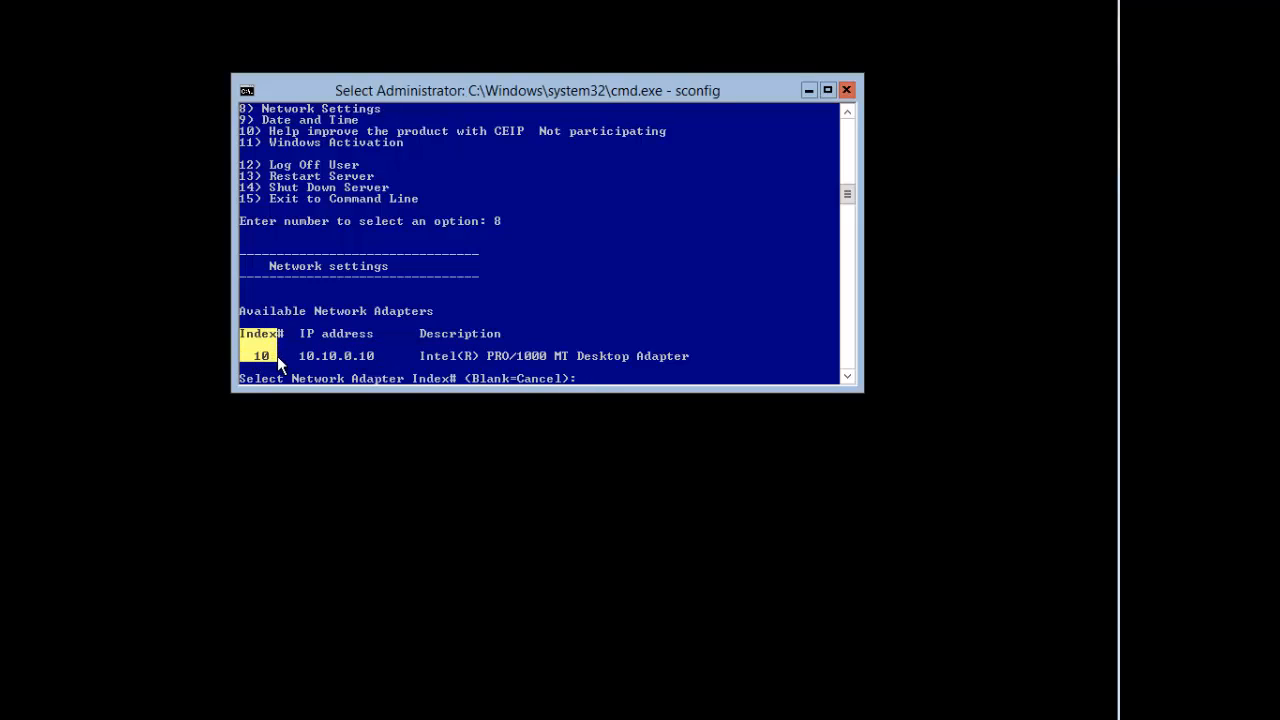
key("Return")
type("10")
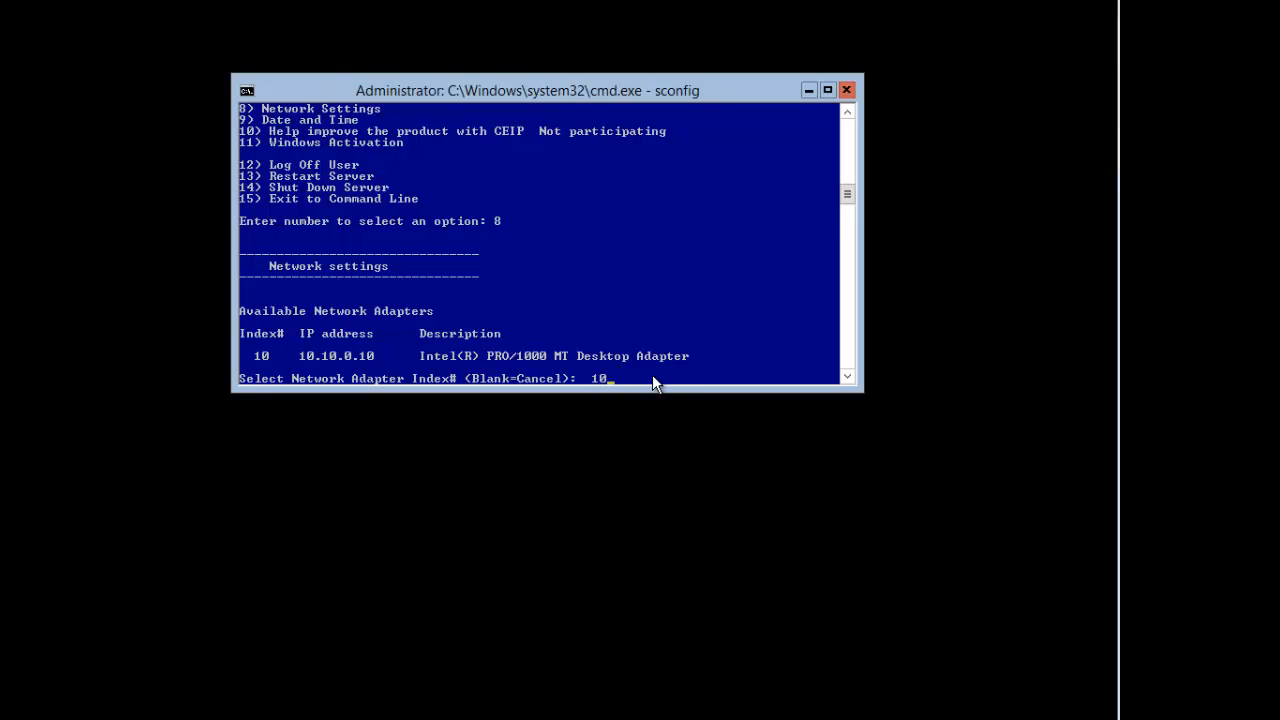
key("Return")
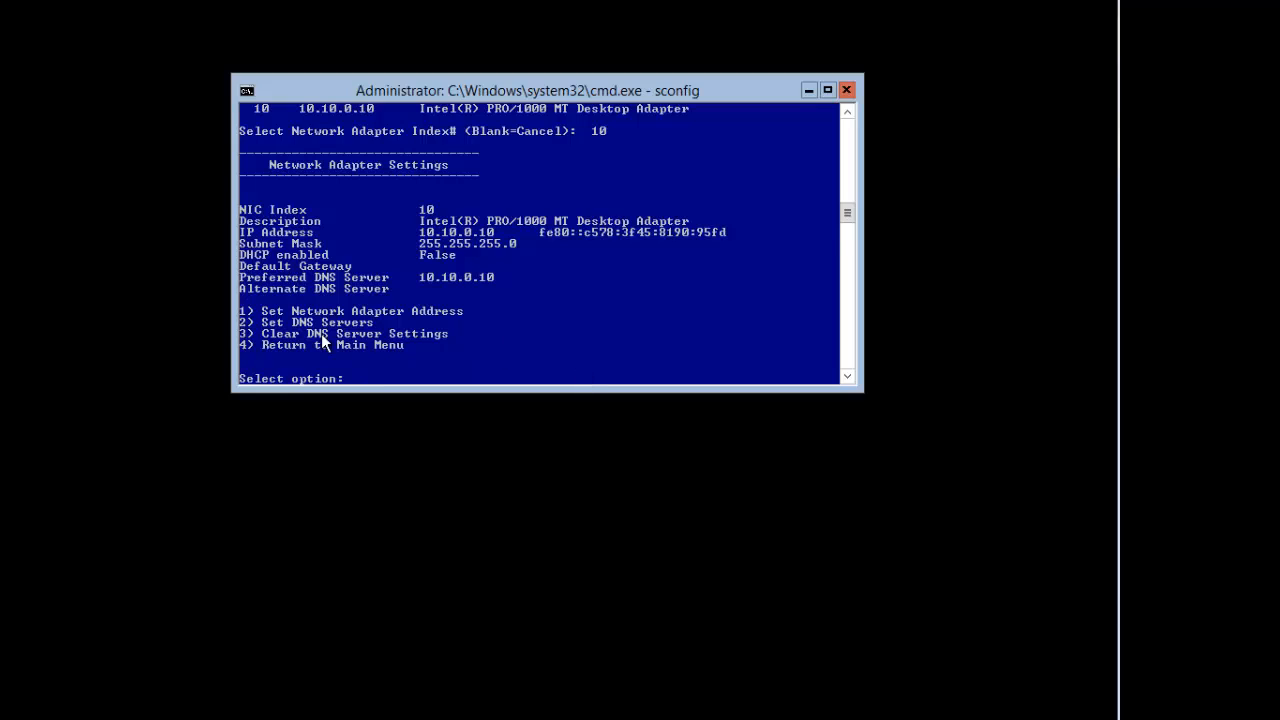
right_click(302, 322)
left_click(343, 337)
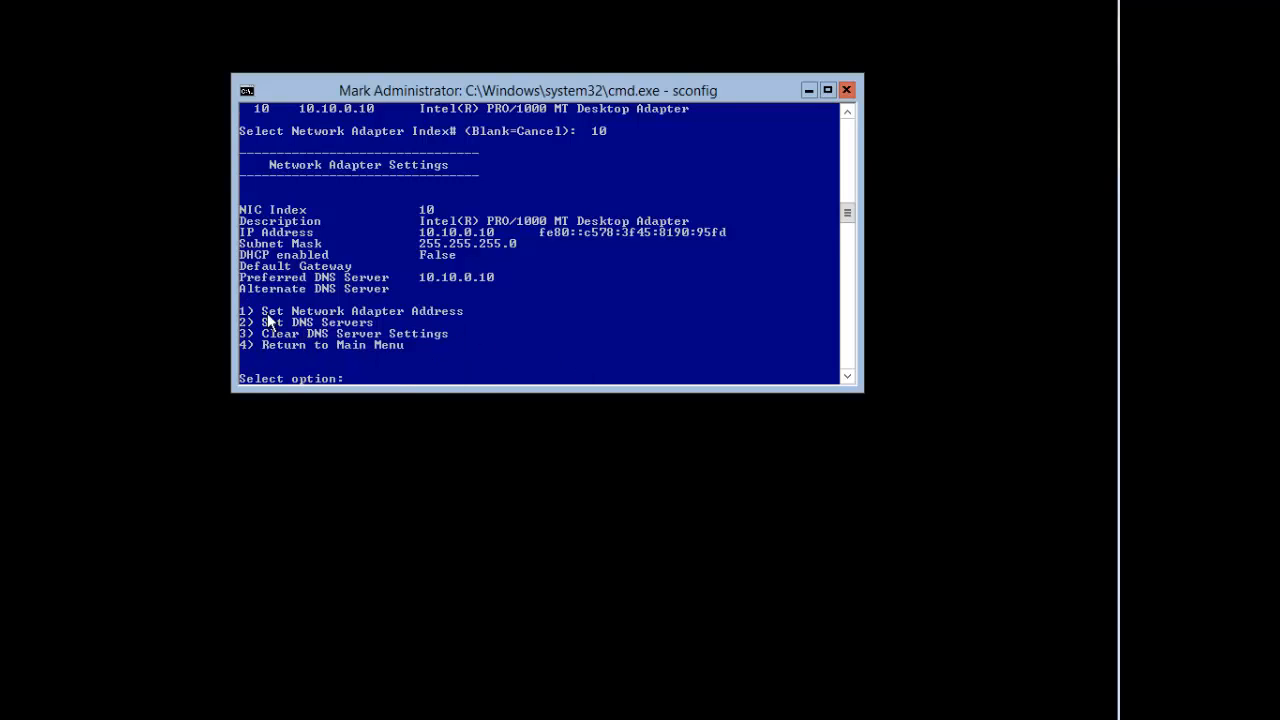
left_click_drag(244, 312, 352, 314)
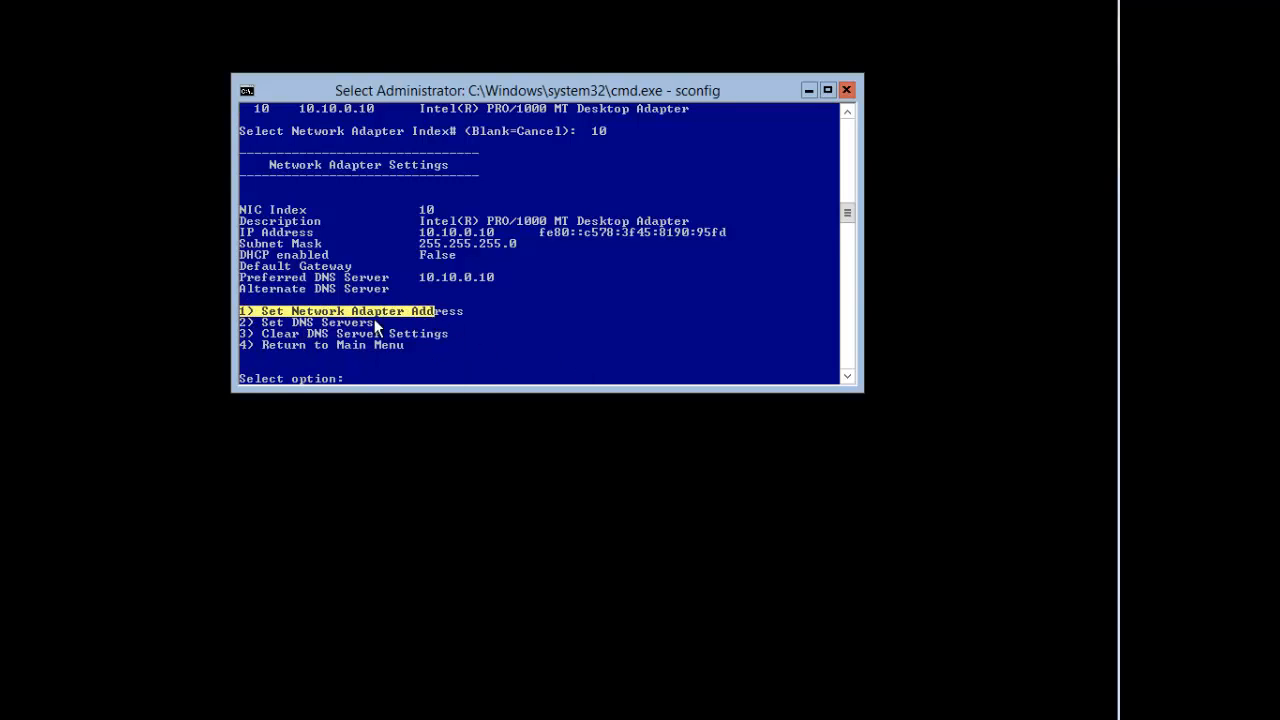
left_click_drag(231, 319, 375, 336)
mouse_move(241, 345)
left_mouse_down()
mouse_move(386, 344)
mouse_move(240, 347)
left_mouse_up()
left_click(447, 374)
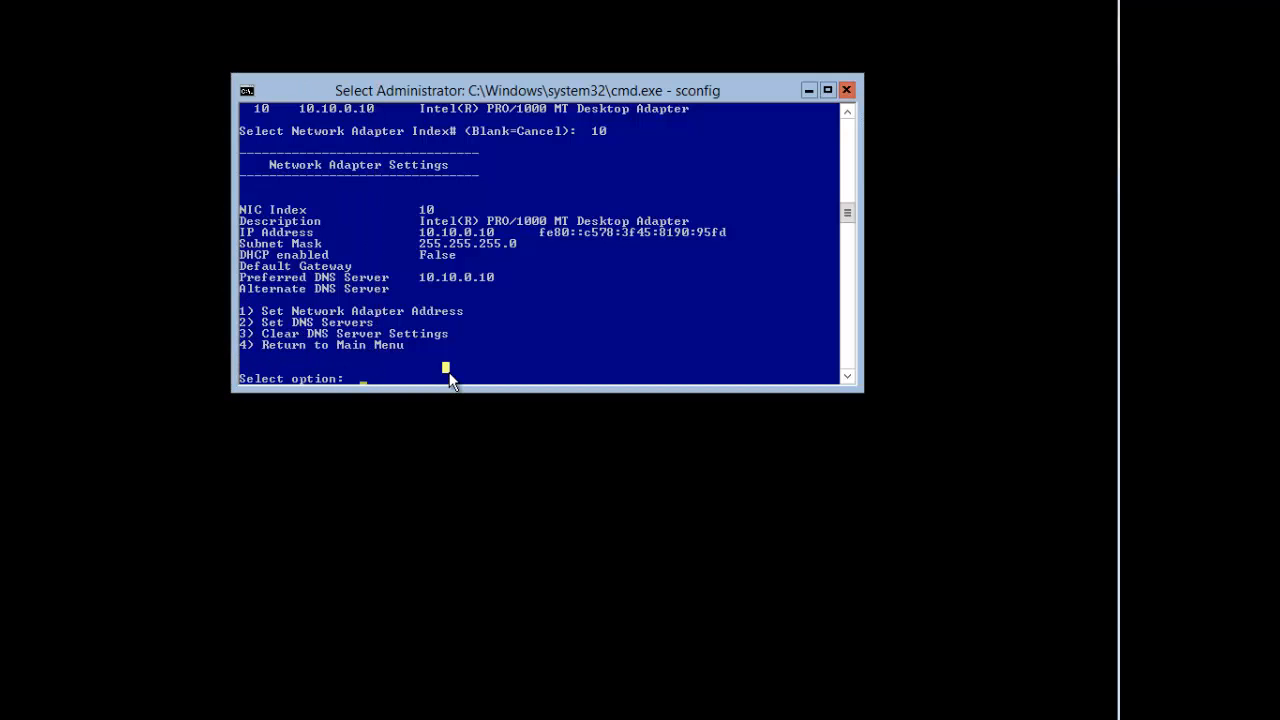
type("4")
key("Return")
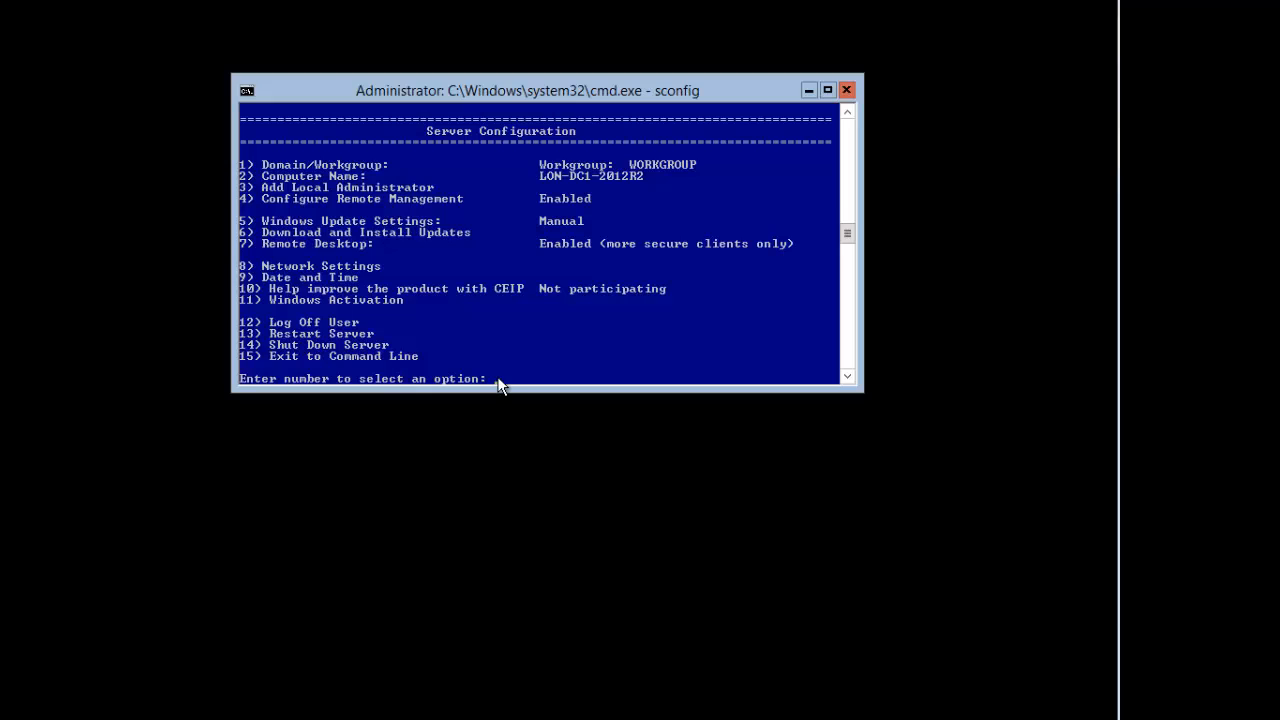
Step: Exit sconfig with option 15 and start powershell.exe from the command prompt
type("15")
key("Return")
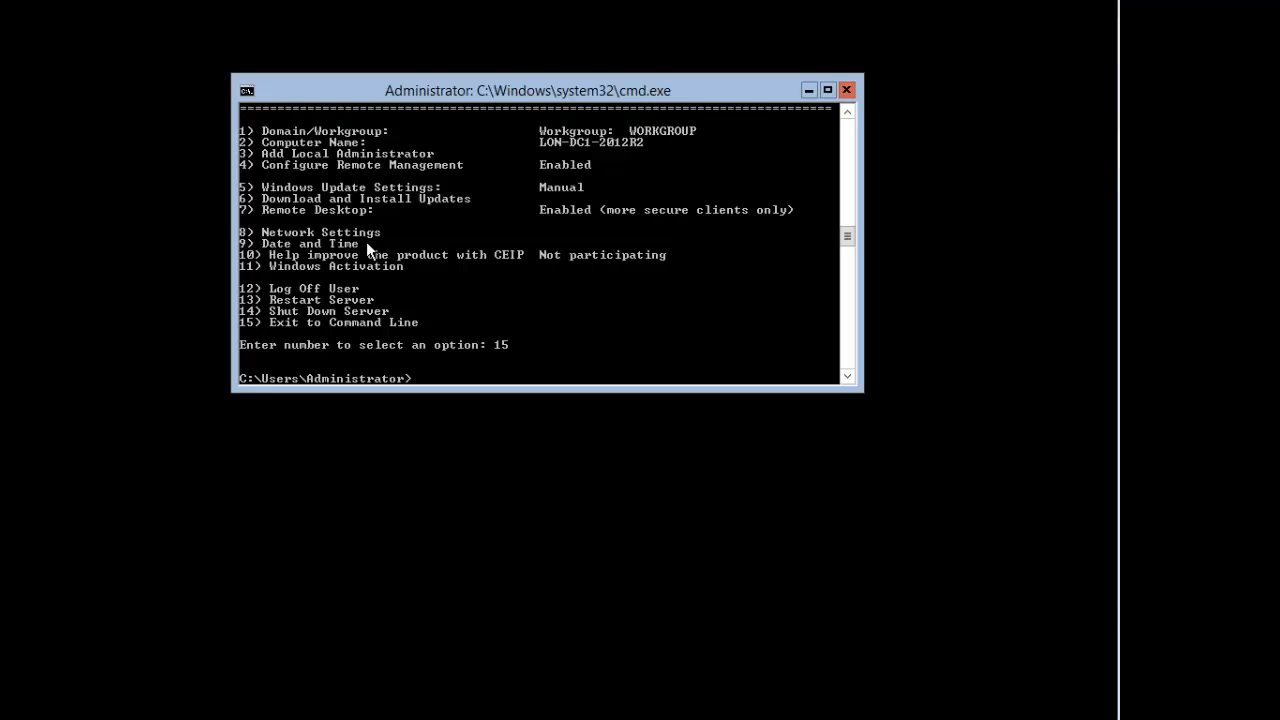
mouse_move(521, 87)
left_mouse_down()
mouse_move(604, 73)
mouse_move(509, 83)
mouse_move(524, 81)
left_mouse_up()
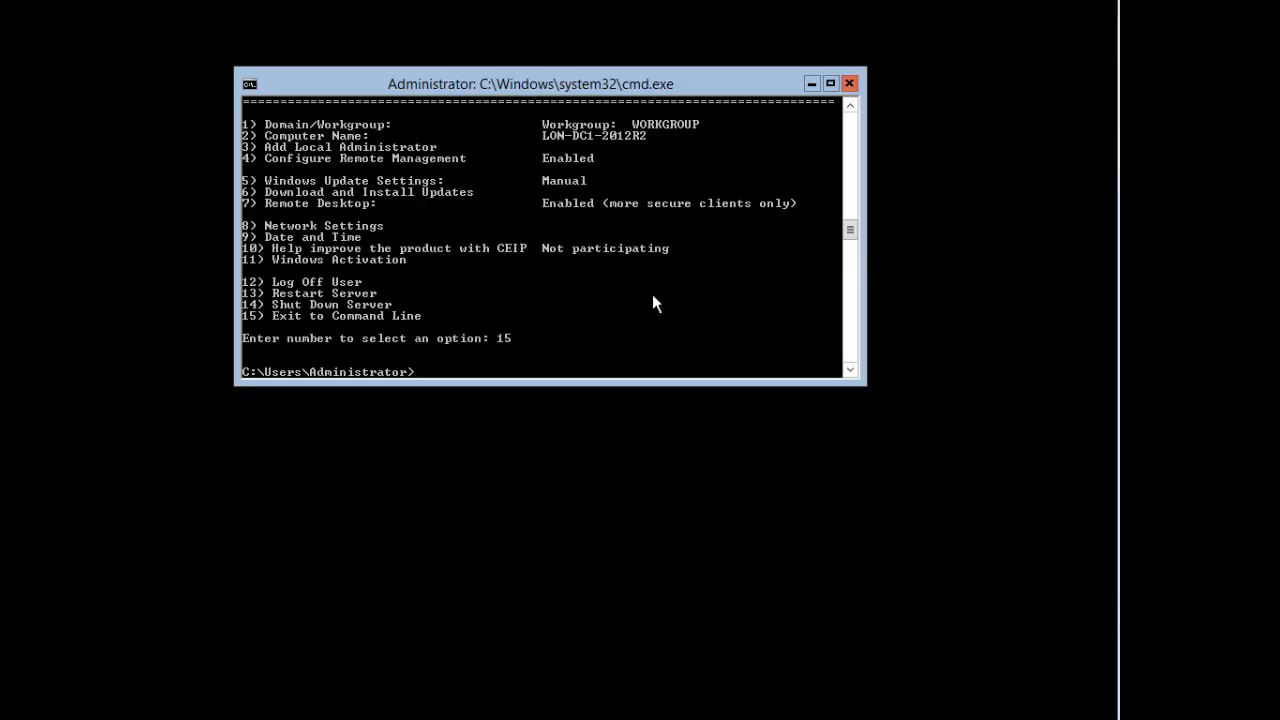
type("powershell.ex")
type("e")
key("Return")
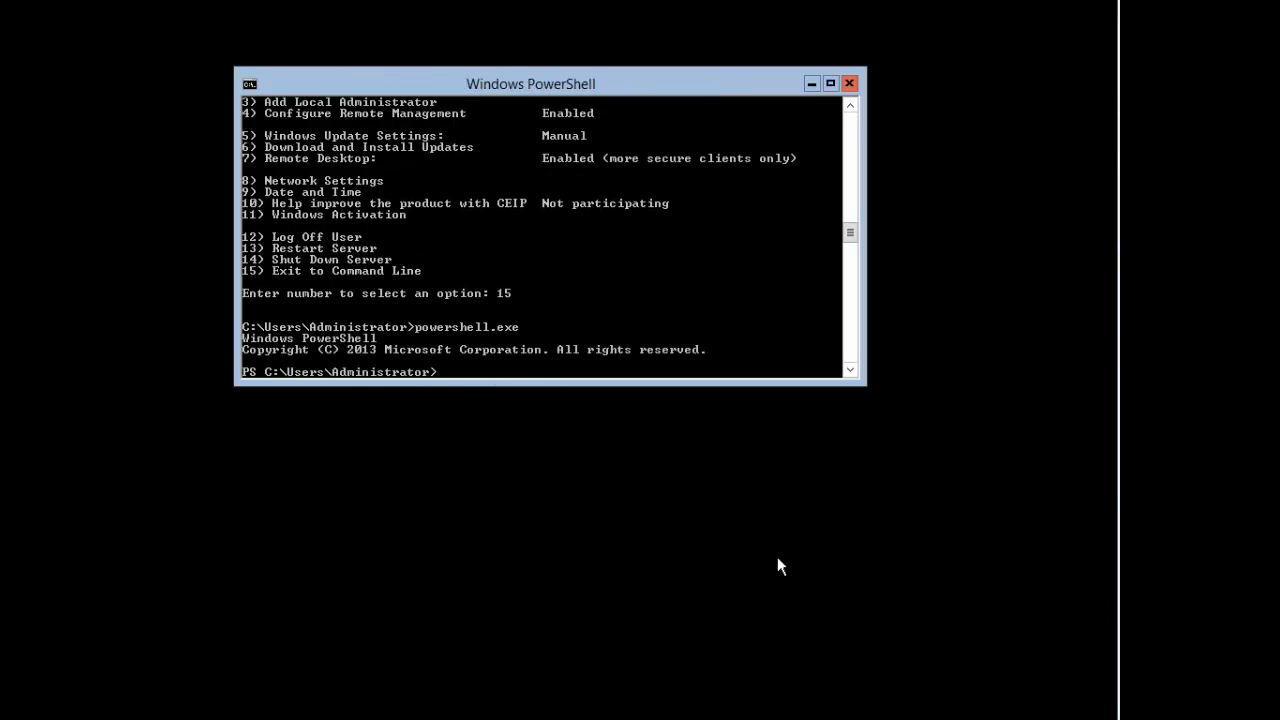
Step: Use the console's Mark mode to highlight text at the PS prompt
right_click(467, 318)
left_click(490, 332)
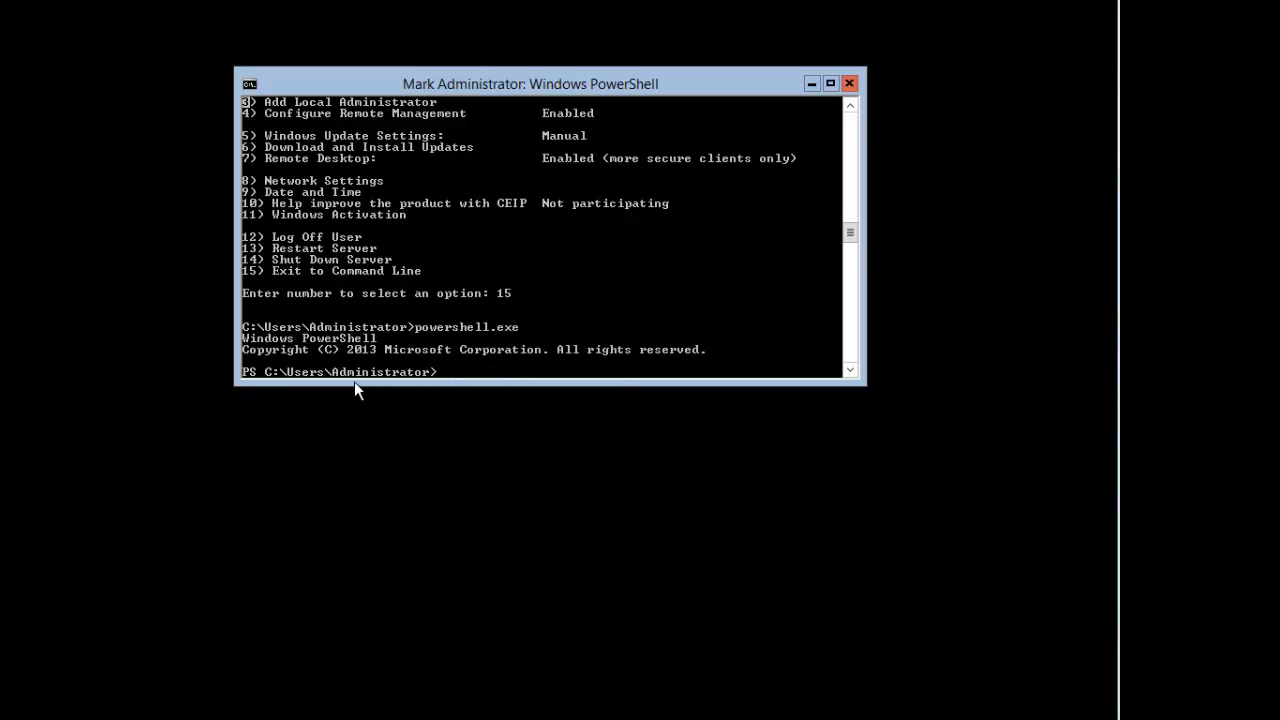
left_click(248, 371)
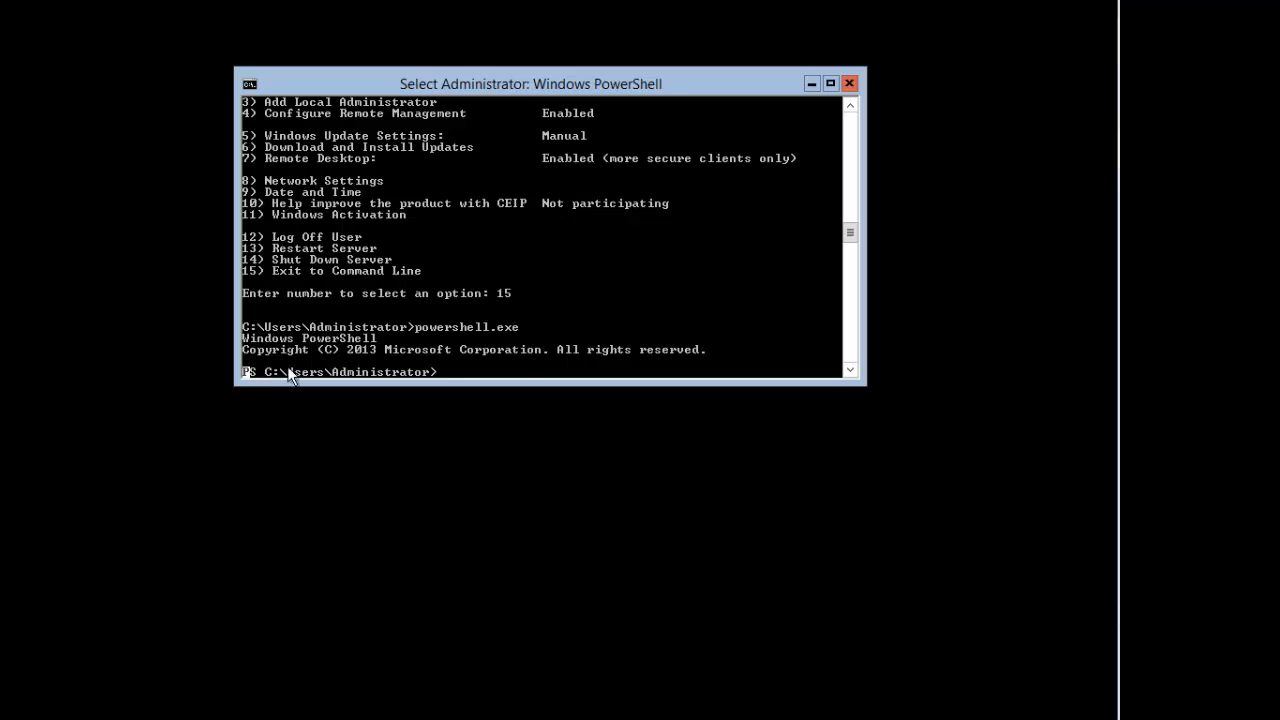
left_click(522, 363)
left_click(473, 371)
Step: Type Install-WindowsFeature server-gui-mgmt-infra,server-gui-shell -restart, using Tab completion and fixing typos
key("Escape")
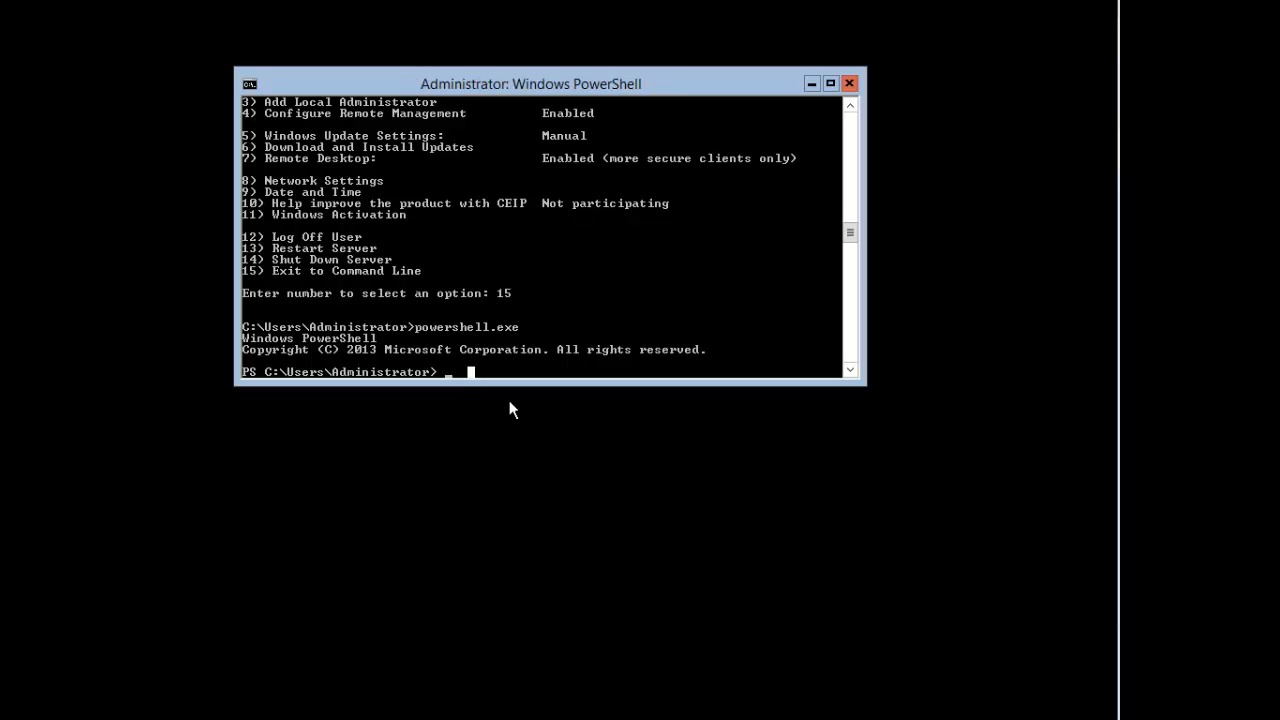
type("install-wind")
key("Tab")
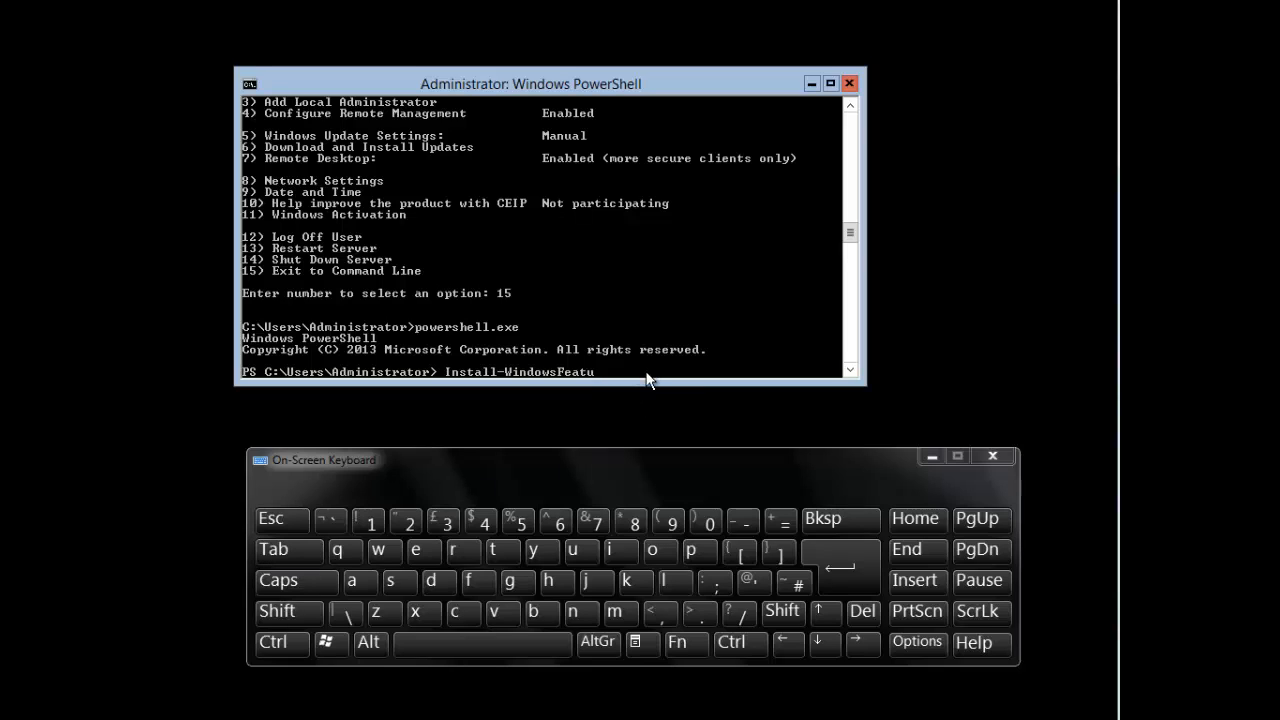
key("BackSpace")
key("BackSpace")
key("BackSpace")
key("BackSpace")
key("BackSpace")
key("BackSpace")
key("BackSpace")
key("BackSpace")
key("BackSpace")
key("BackSpace")
key("BackSpace")
key("BackSpace")
type("wi")
key("Tab")
type("server-gui-,gmt-infra,server-gui")
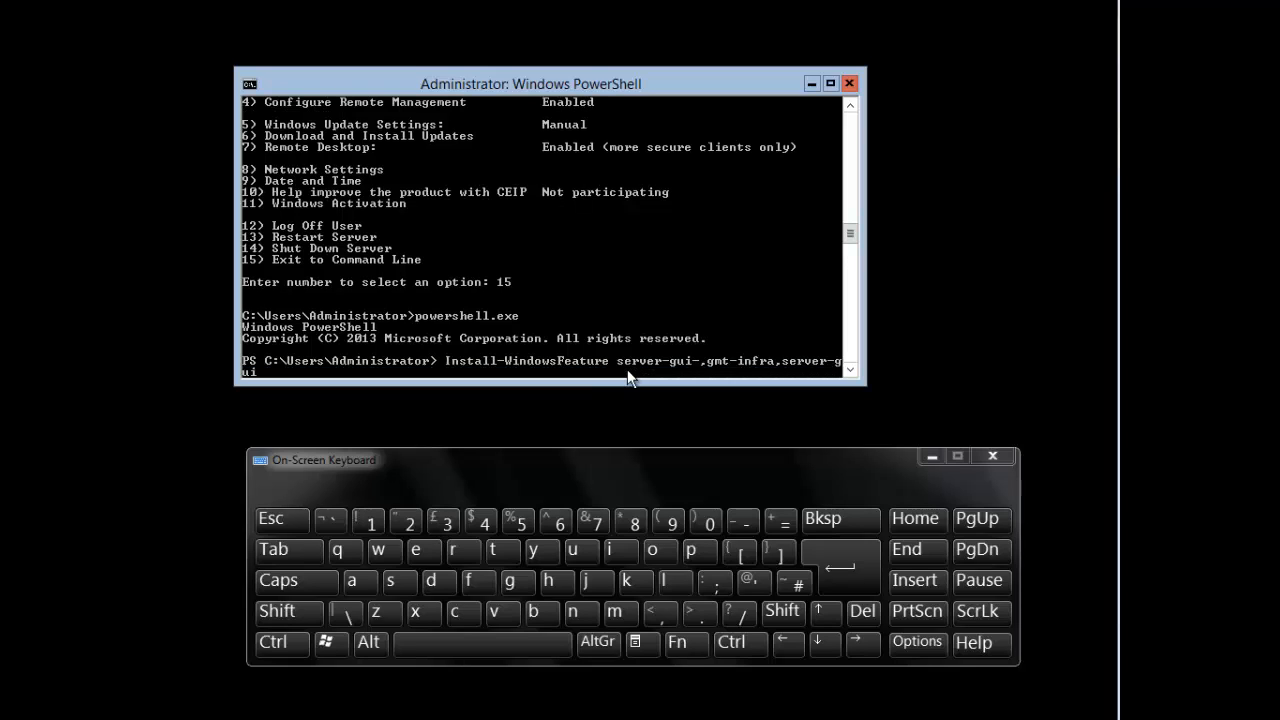
type("-shell -restar")
key("BackSpace")
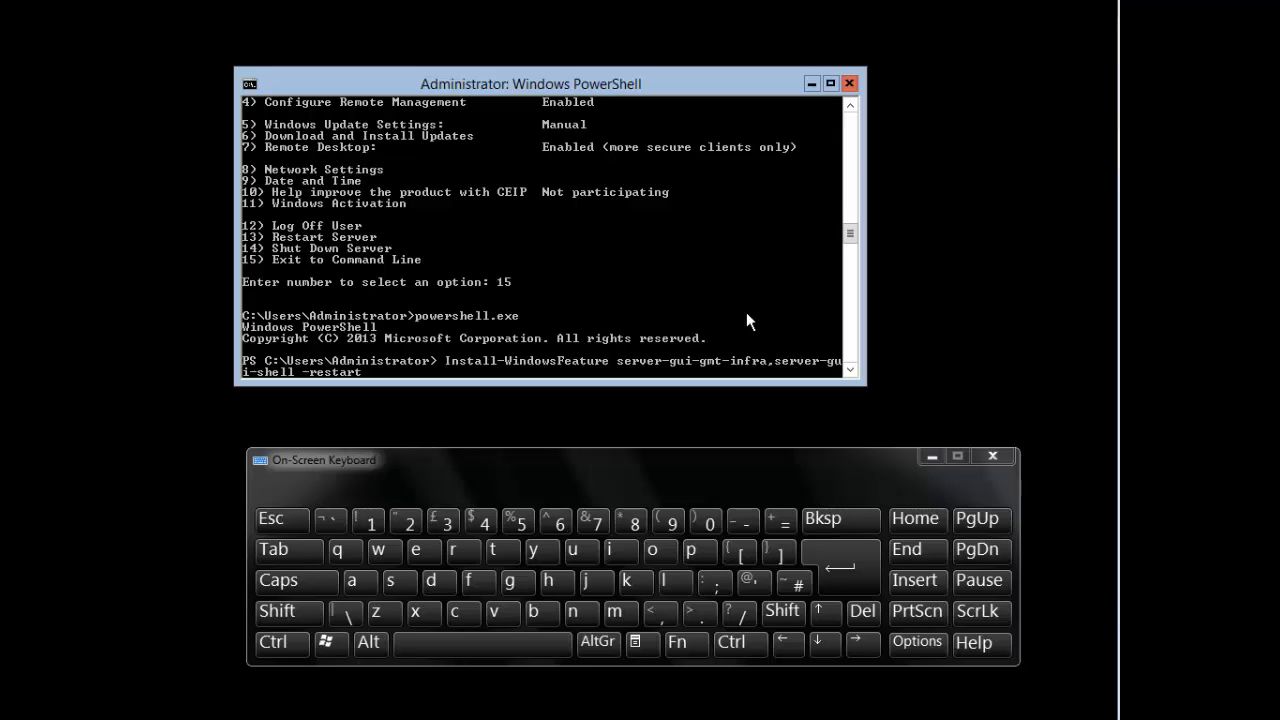
type("m")
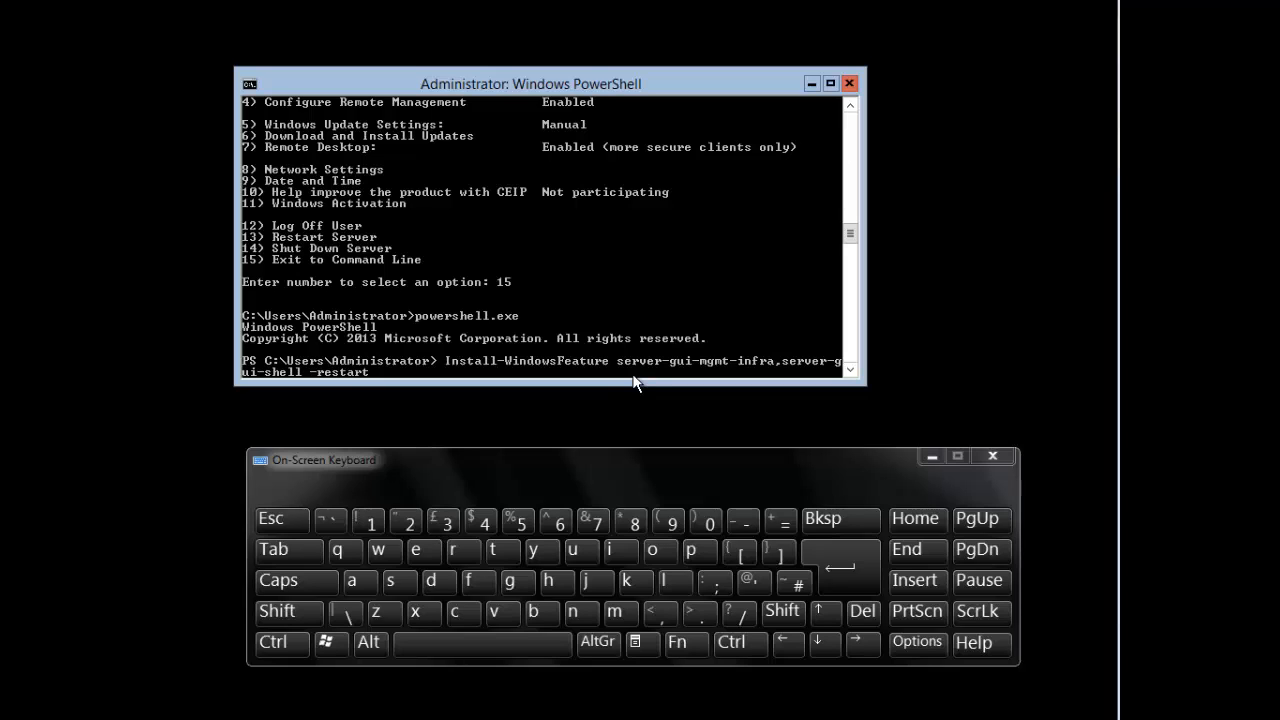
Step: Run the GUI feature install with -restart, then sign in as Administrator with the account password after reboot
key("Return")
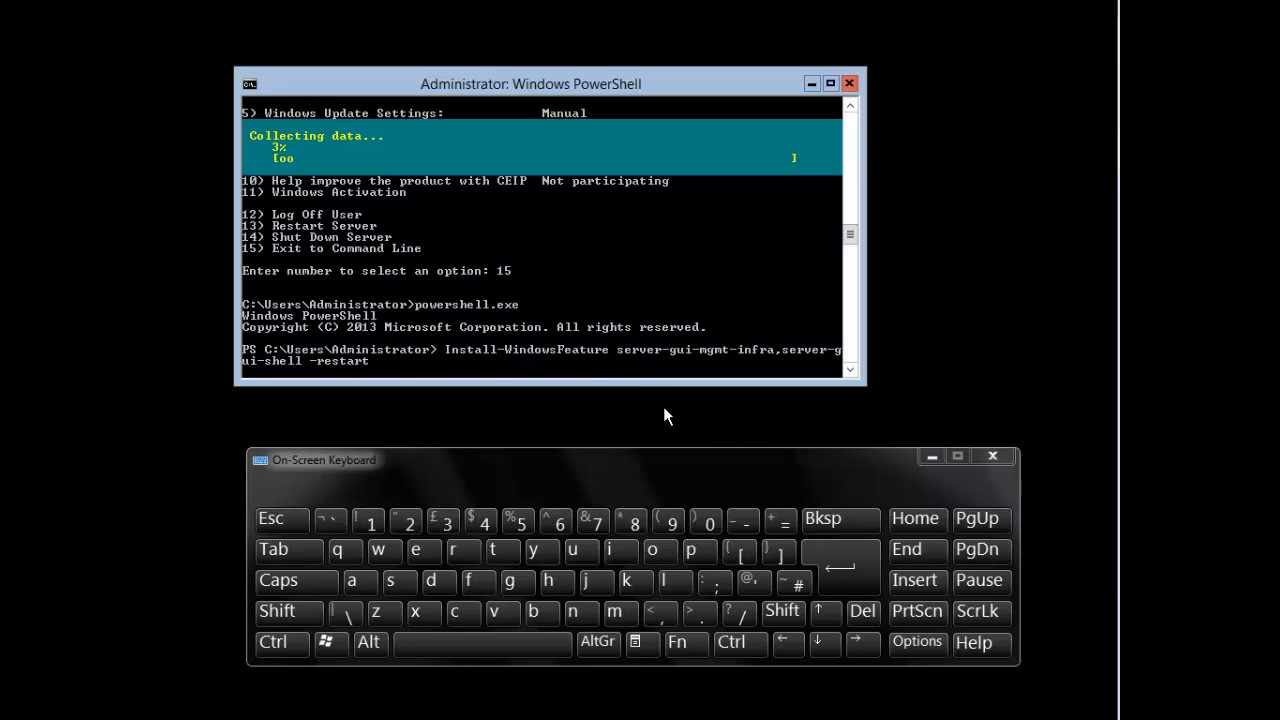
left_click(995, 451)
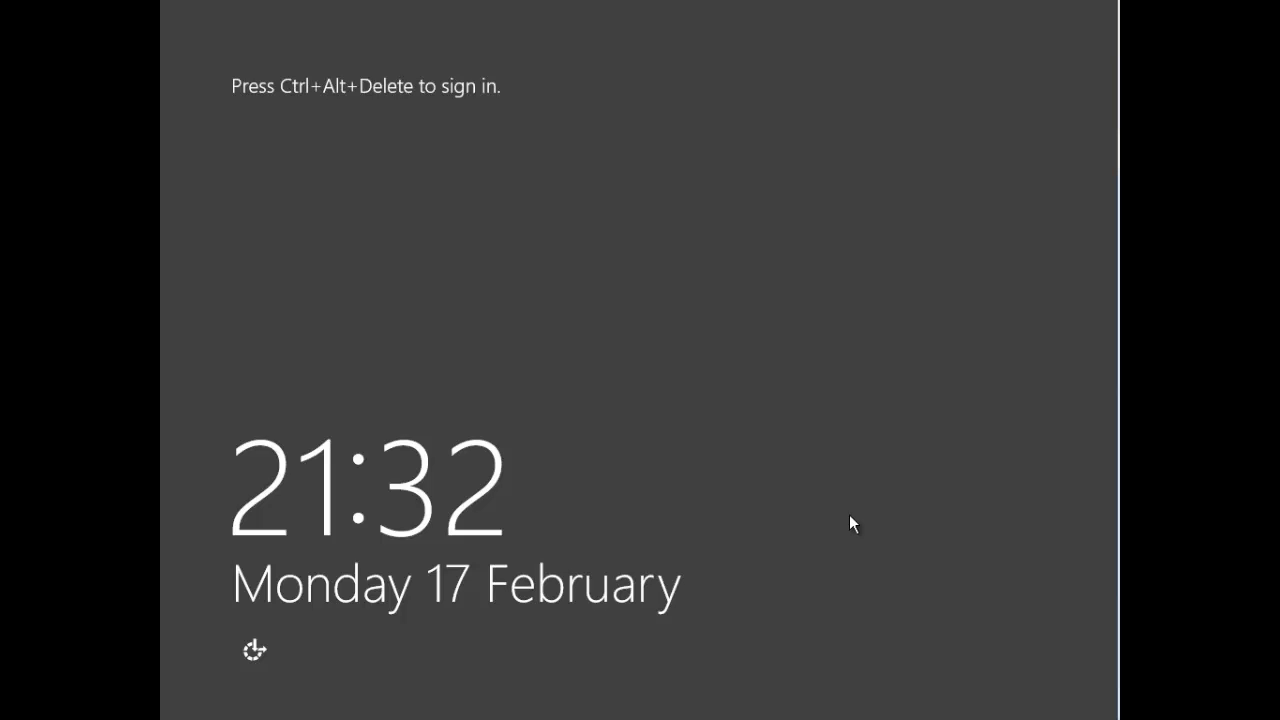
key("ctrl+alt+Delete")
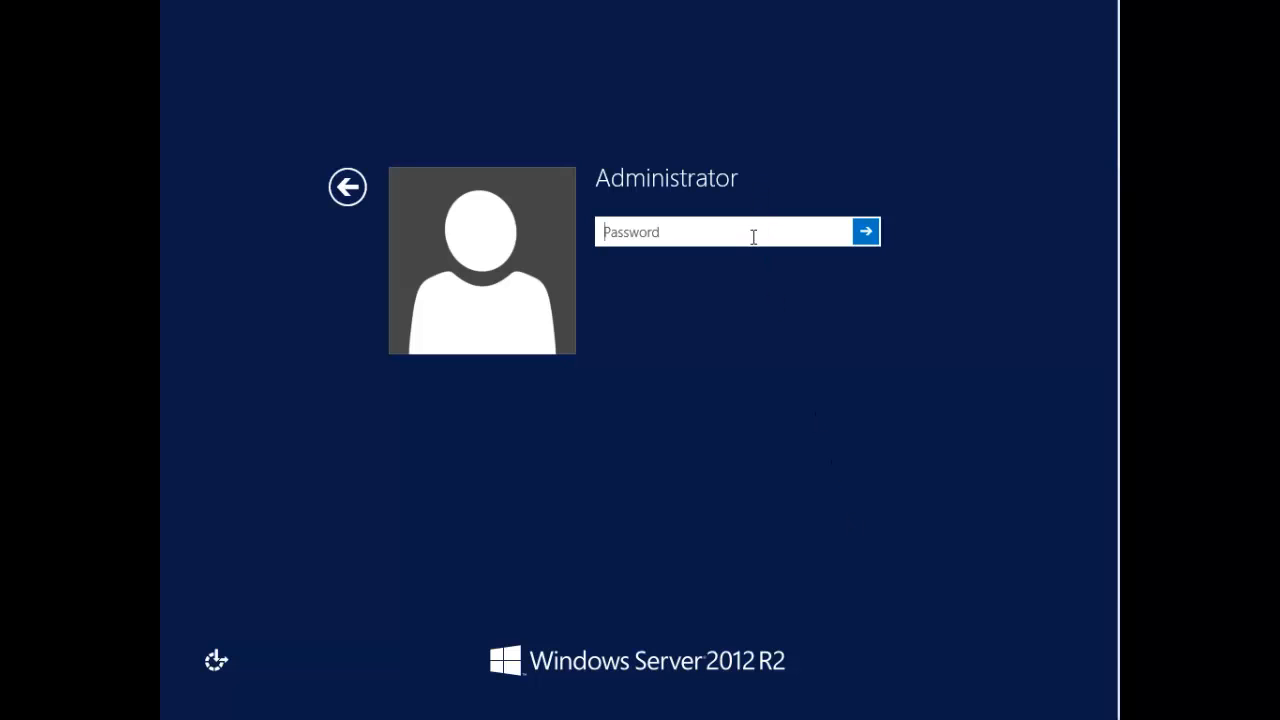
type("*******")
key("Return")
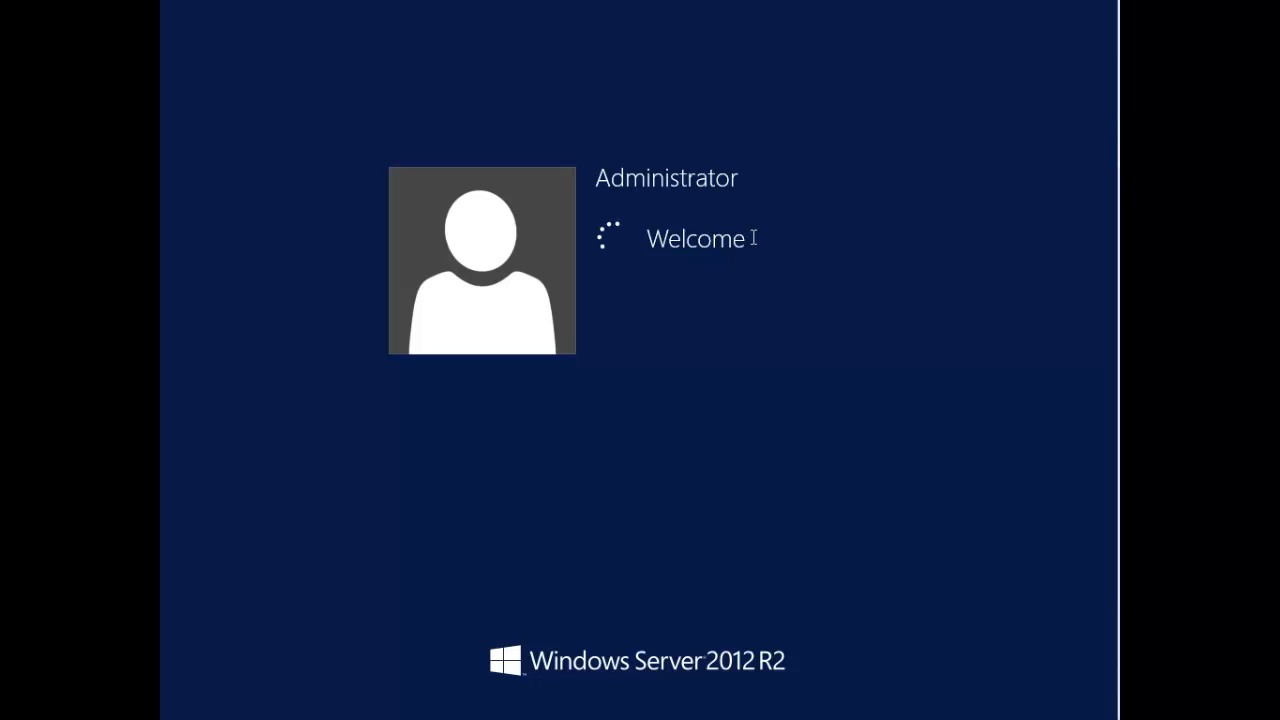